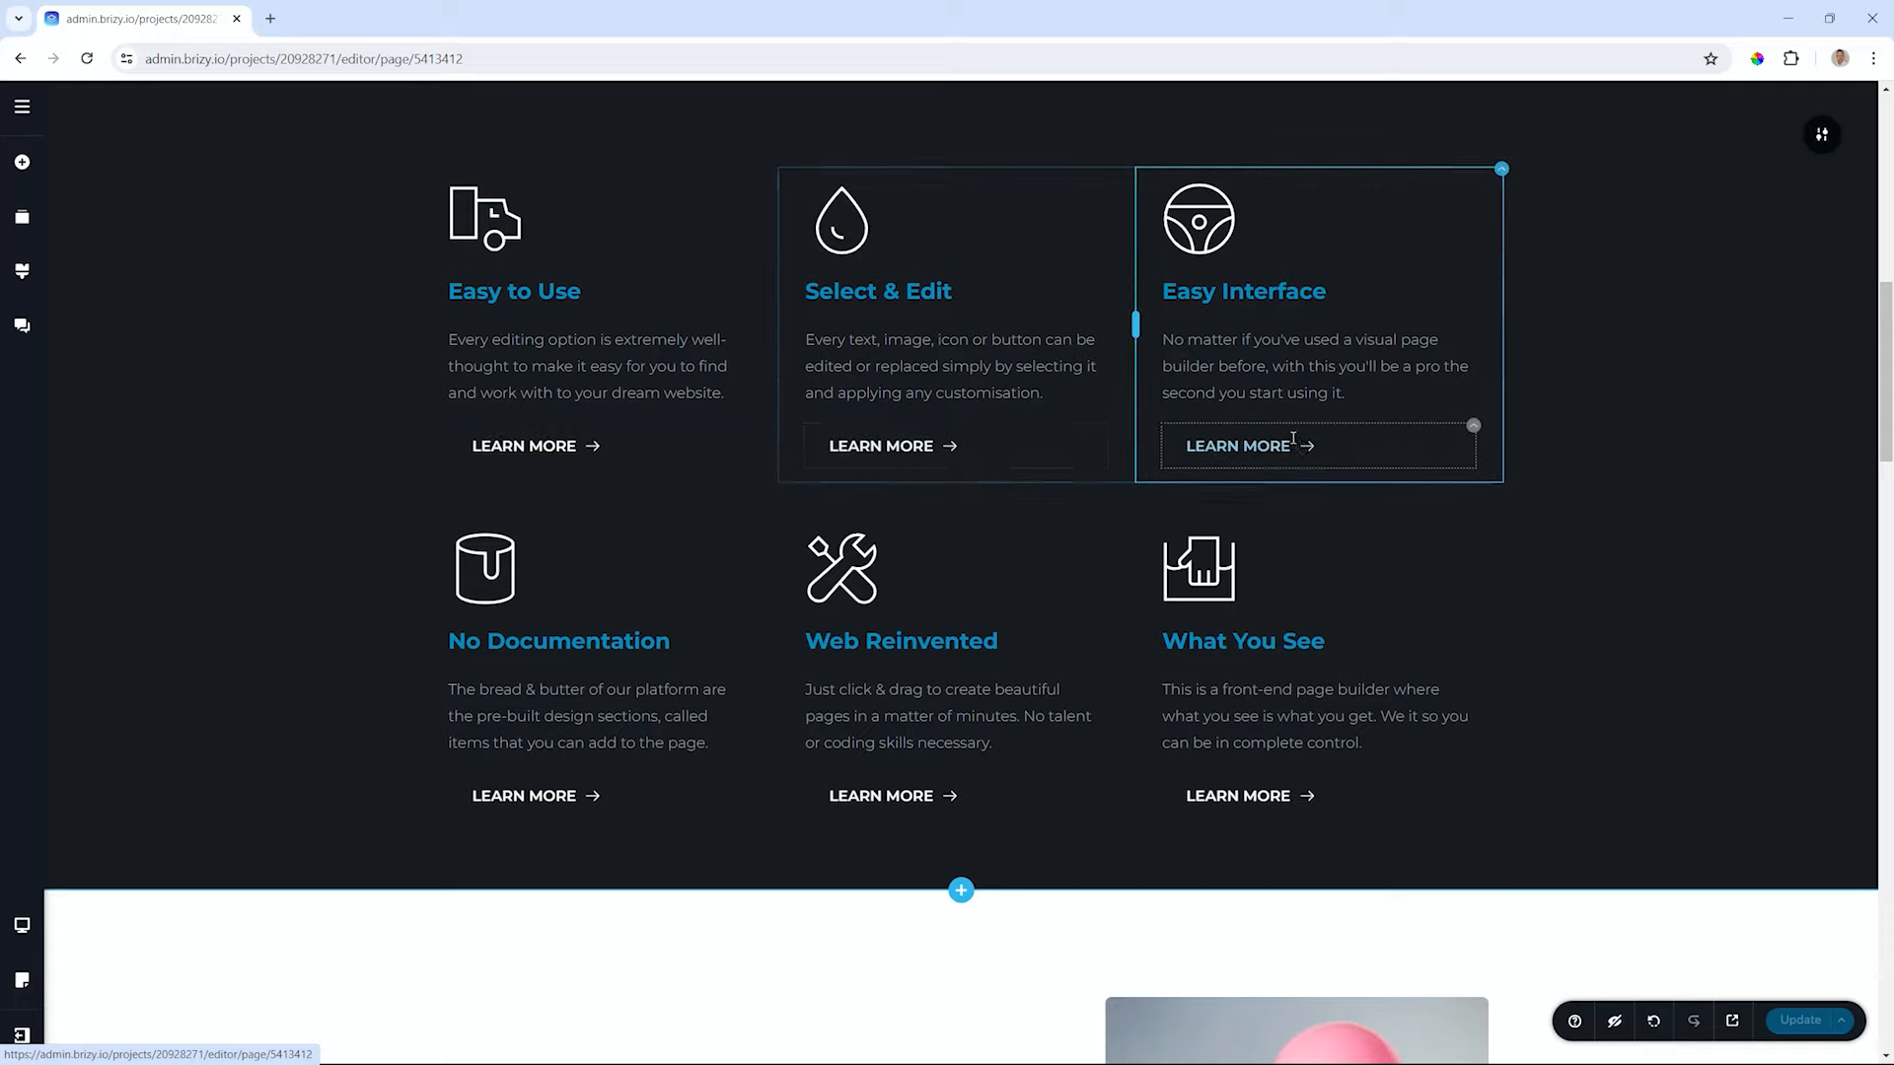
- Give the Learn More button under Easy to Use an outline fill and set its border to the first palette color
click(555, 446)
click(403, 394)
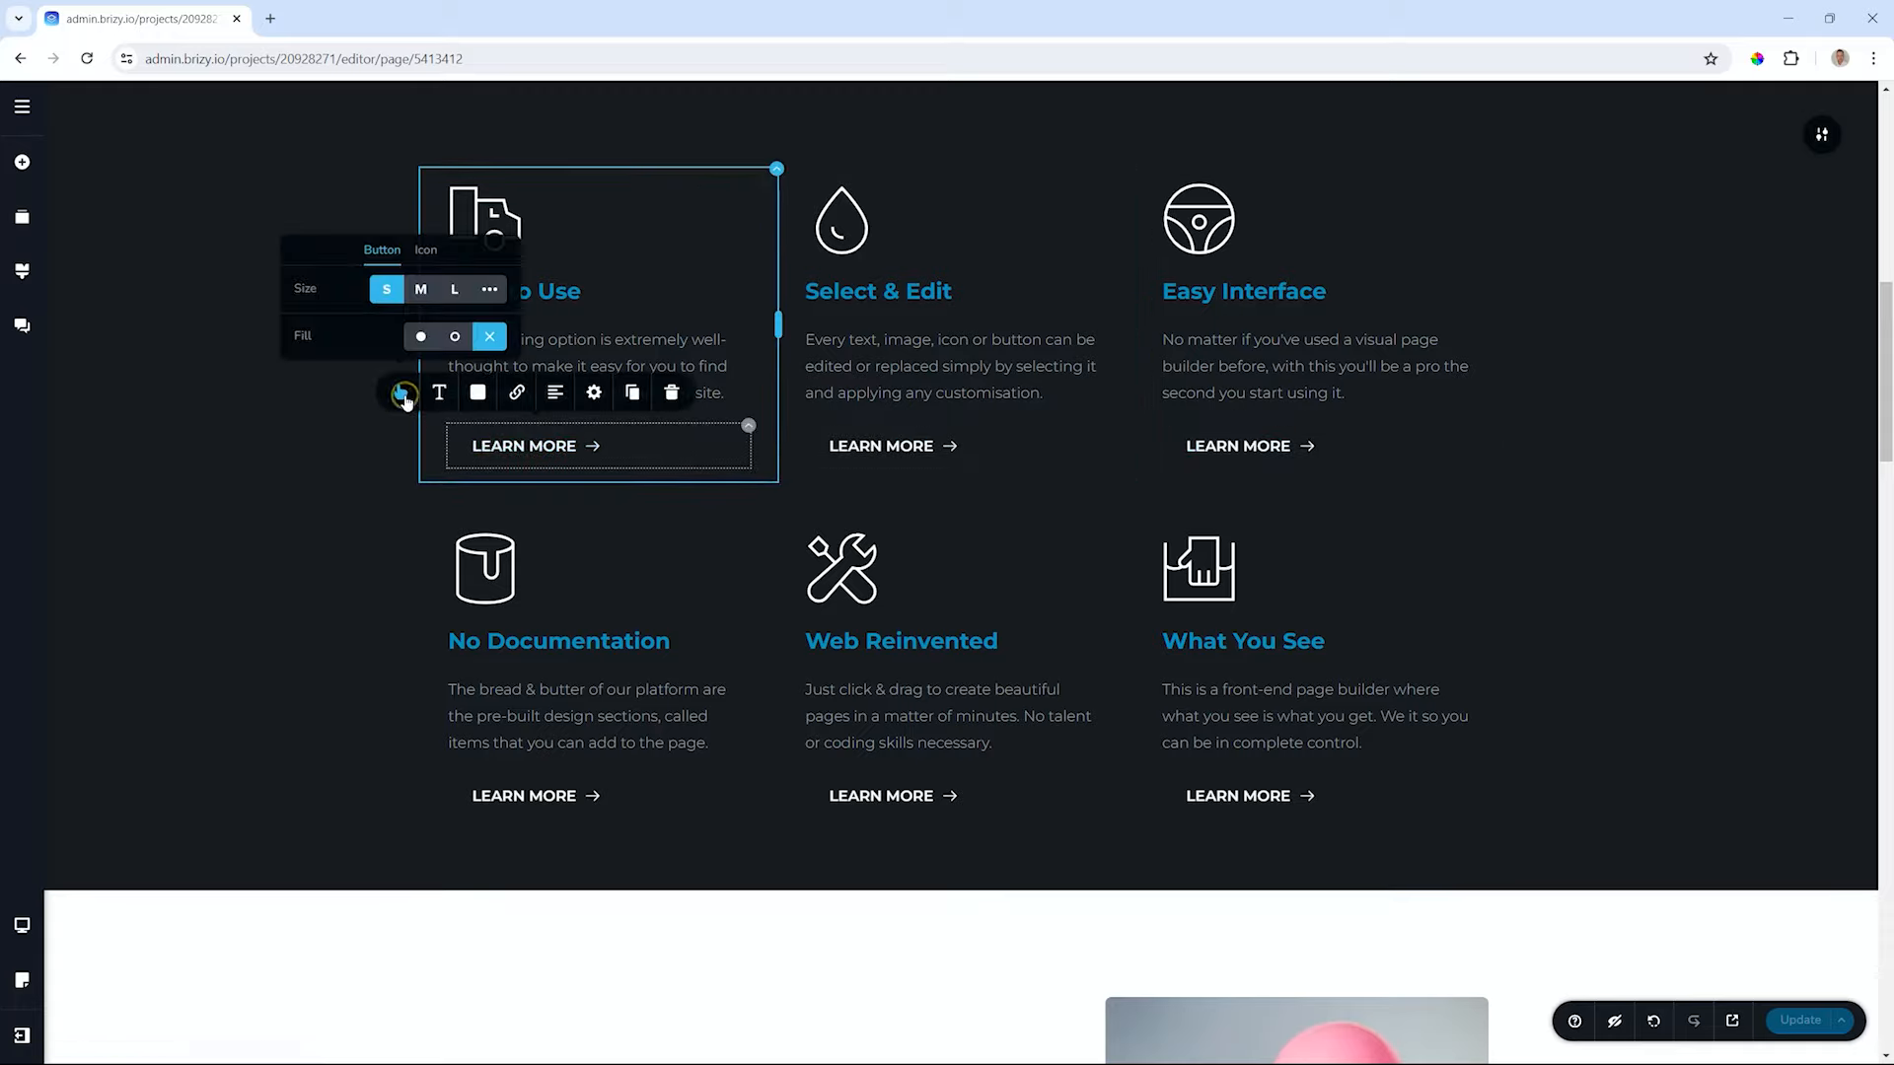
click(454, 337)
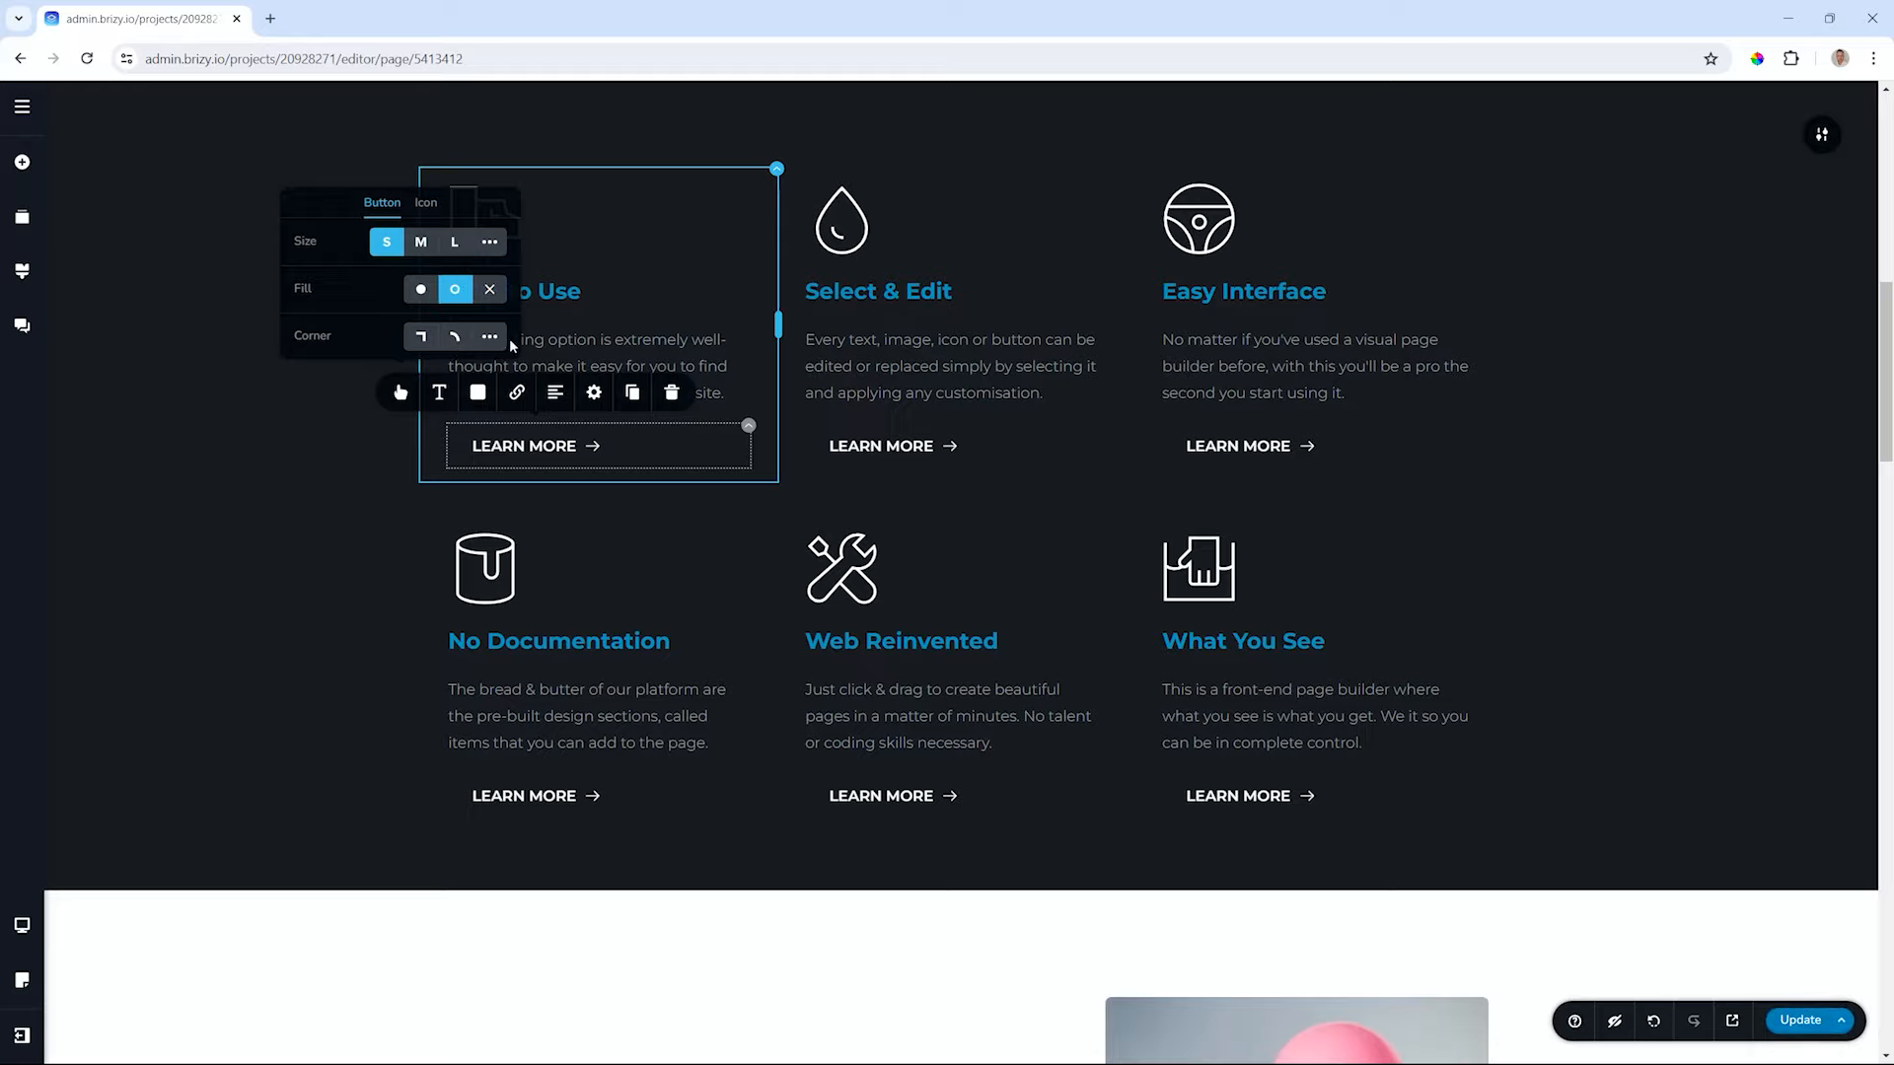
click(478, 393)
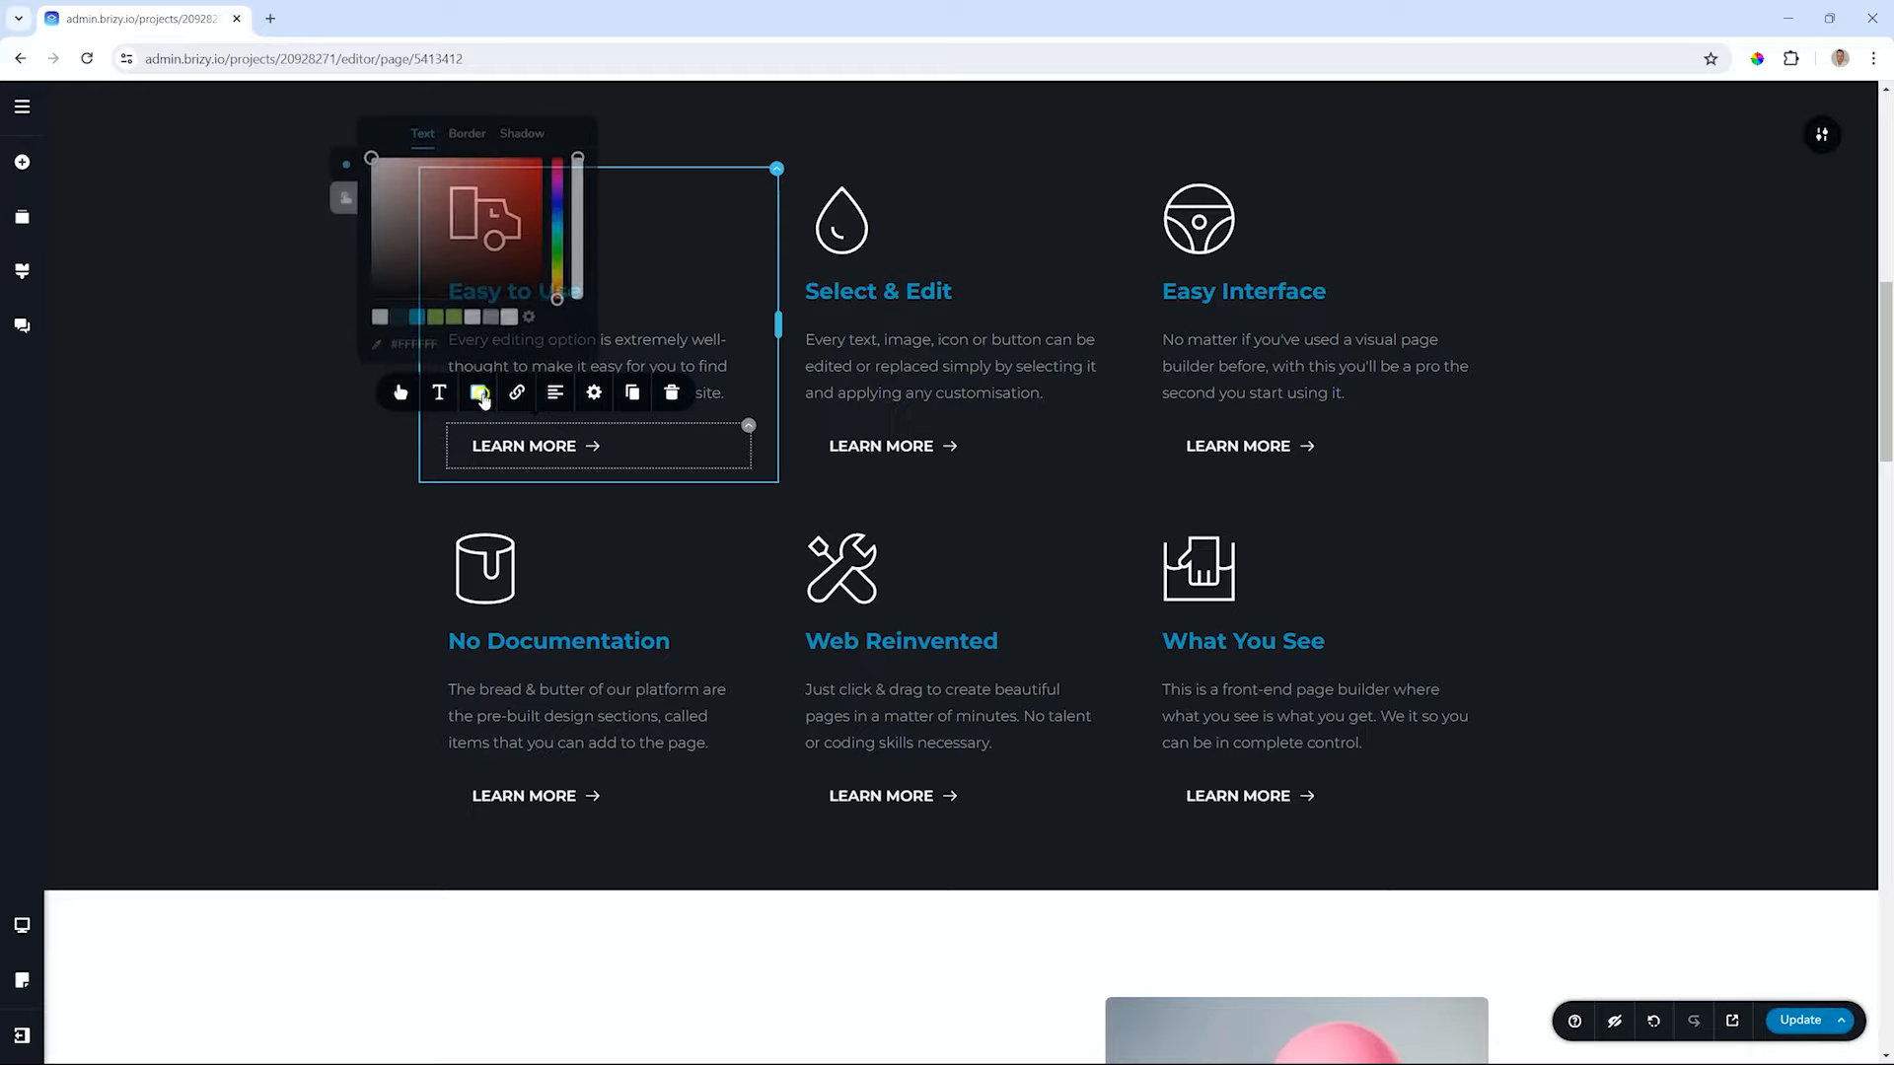
click(464, 132)
click(380, 312)
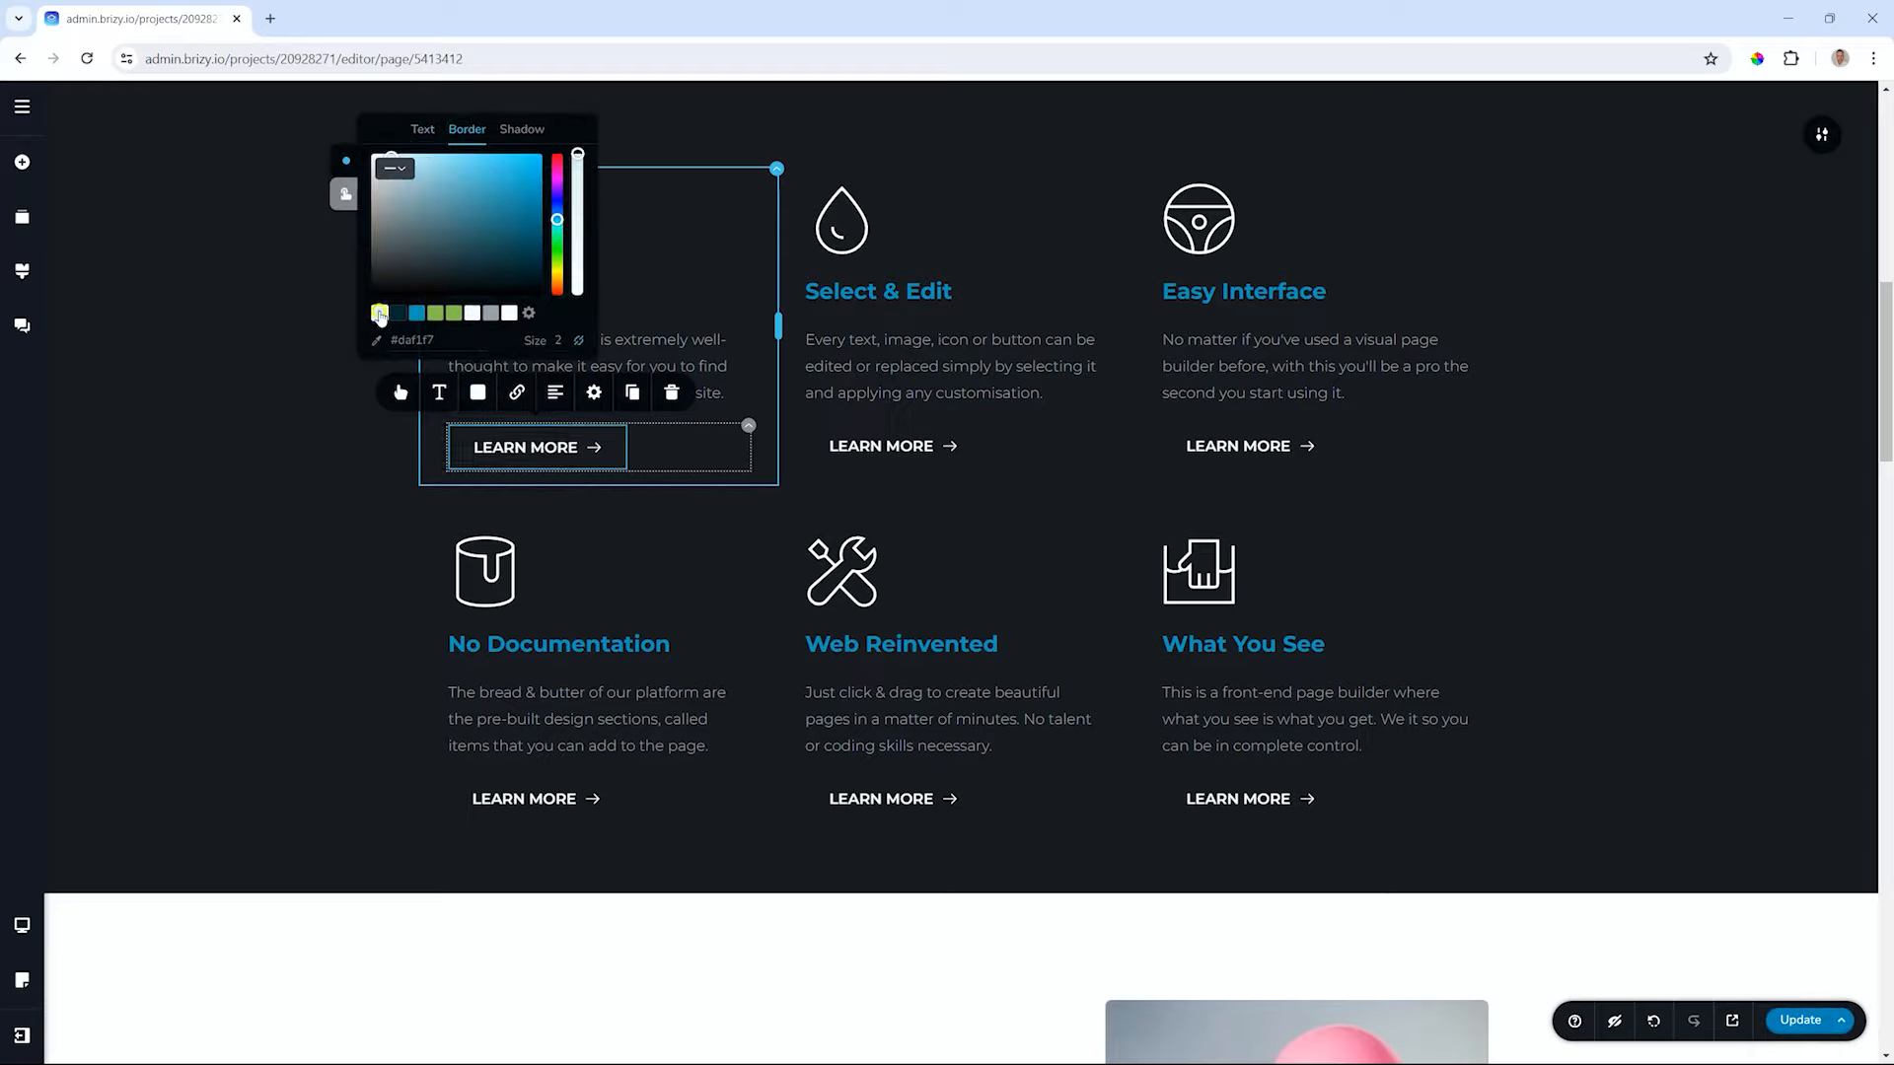
click(344, 398)
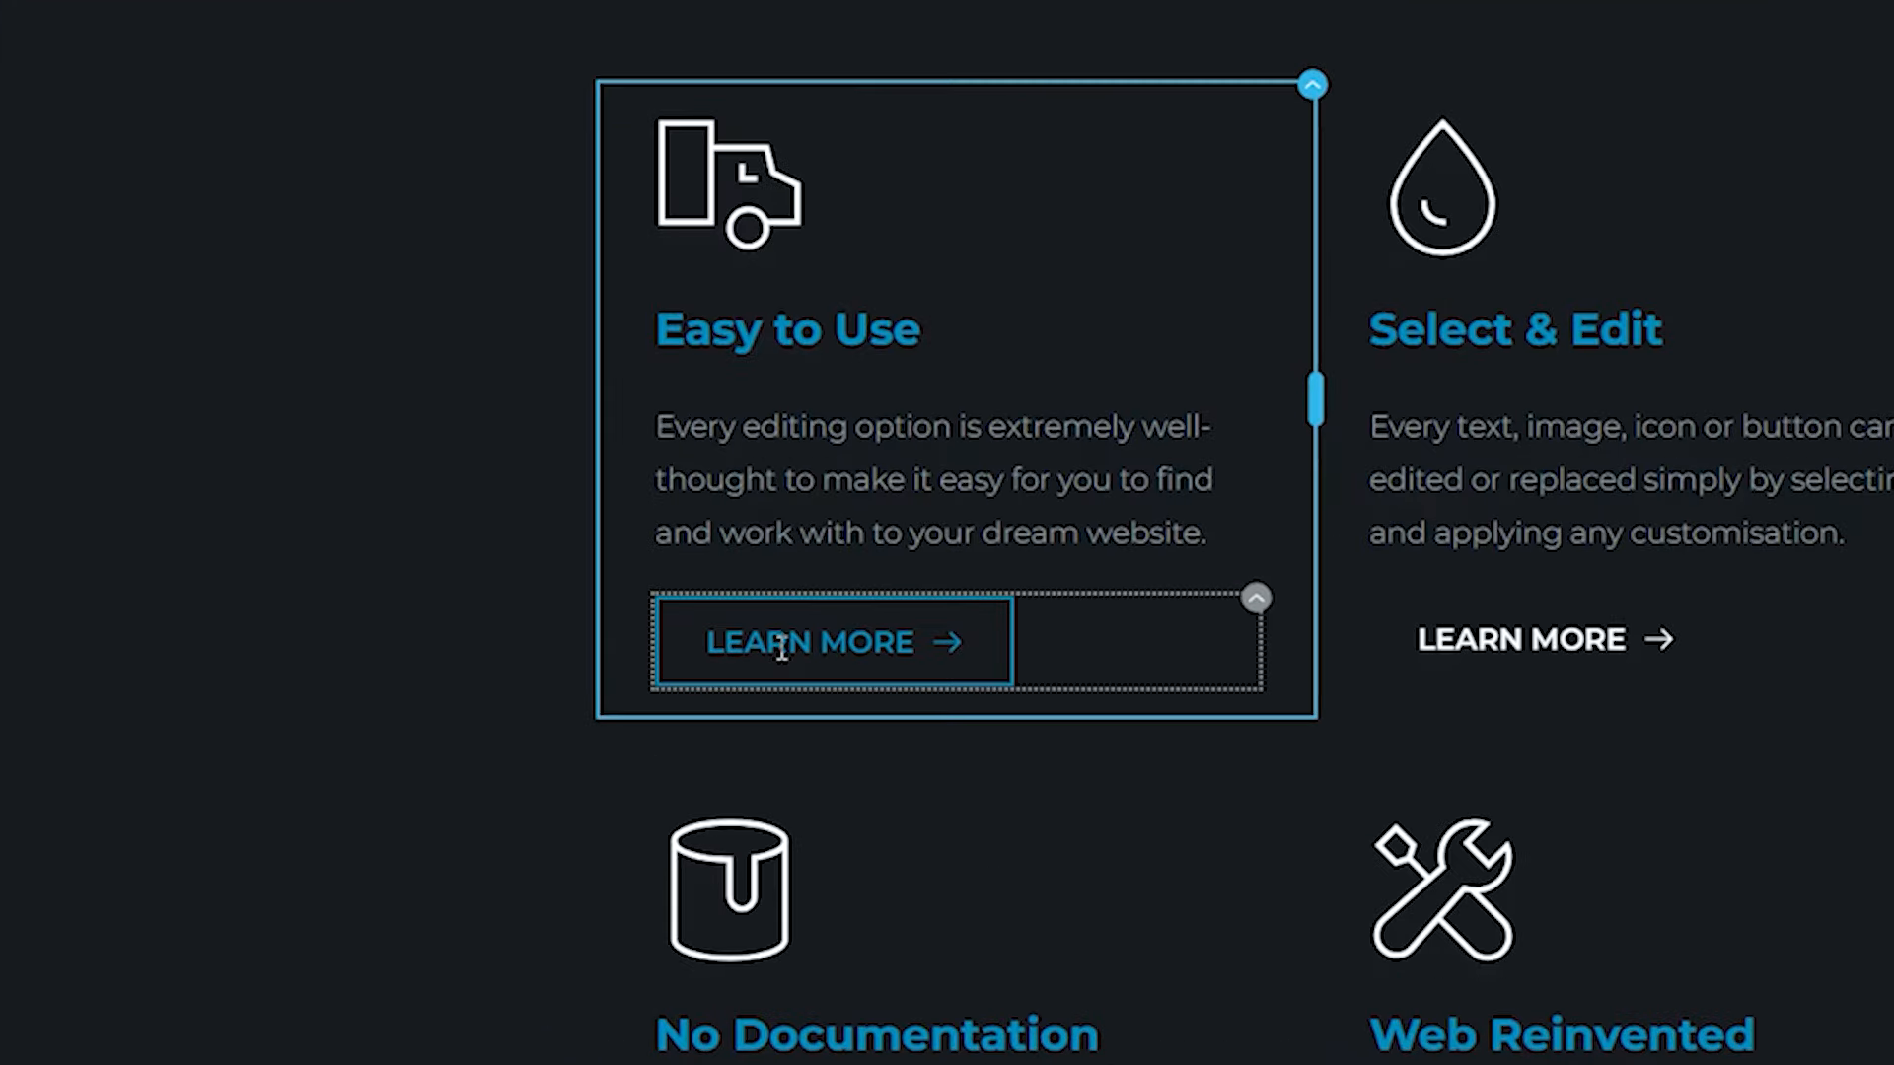
- Open the link settings of the outlined Learn More button and copy the brizy.io website address from a second browser tab
click(511, 450)
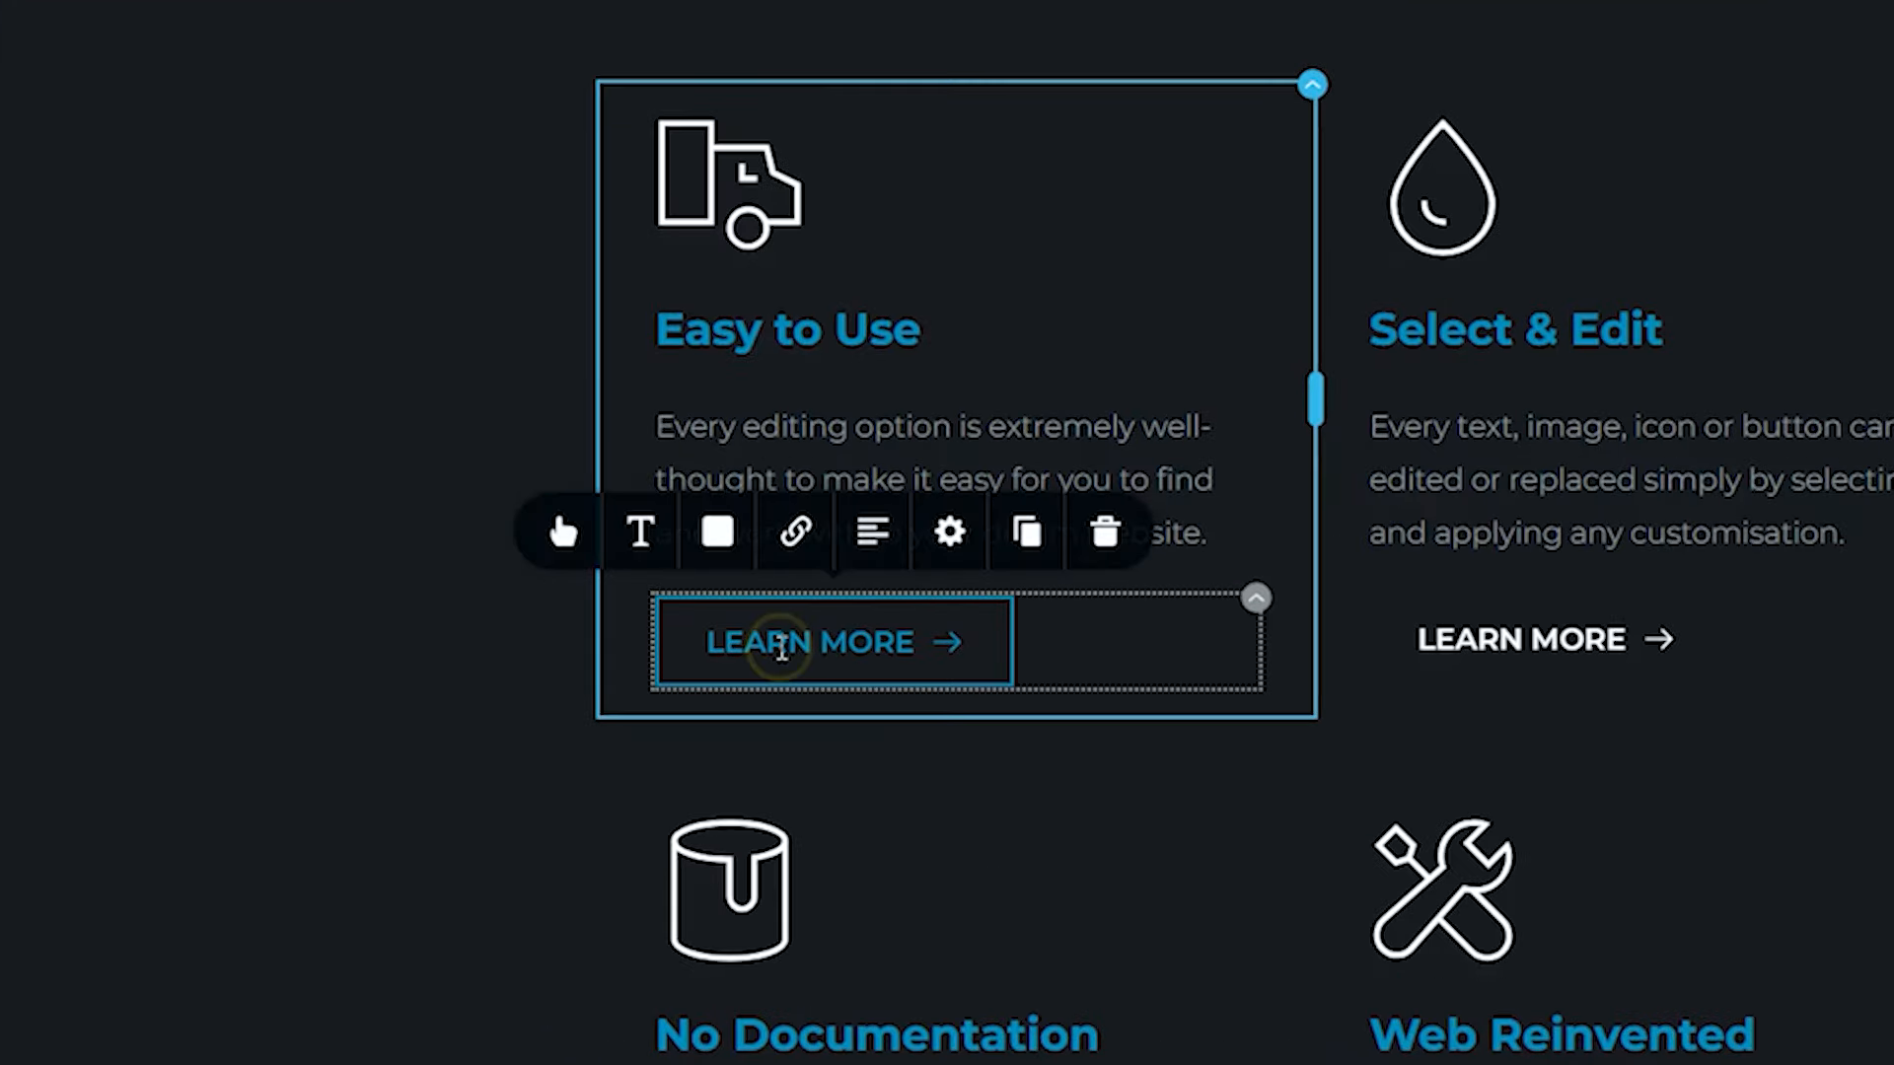
click(800, 534)
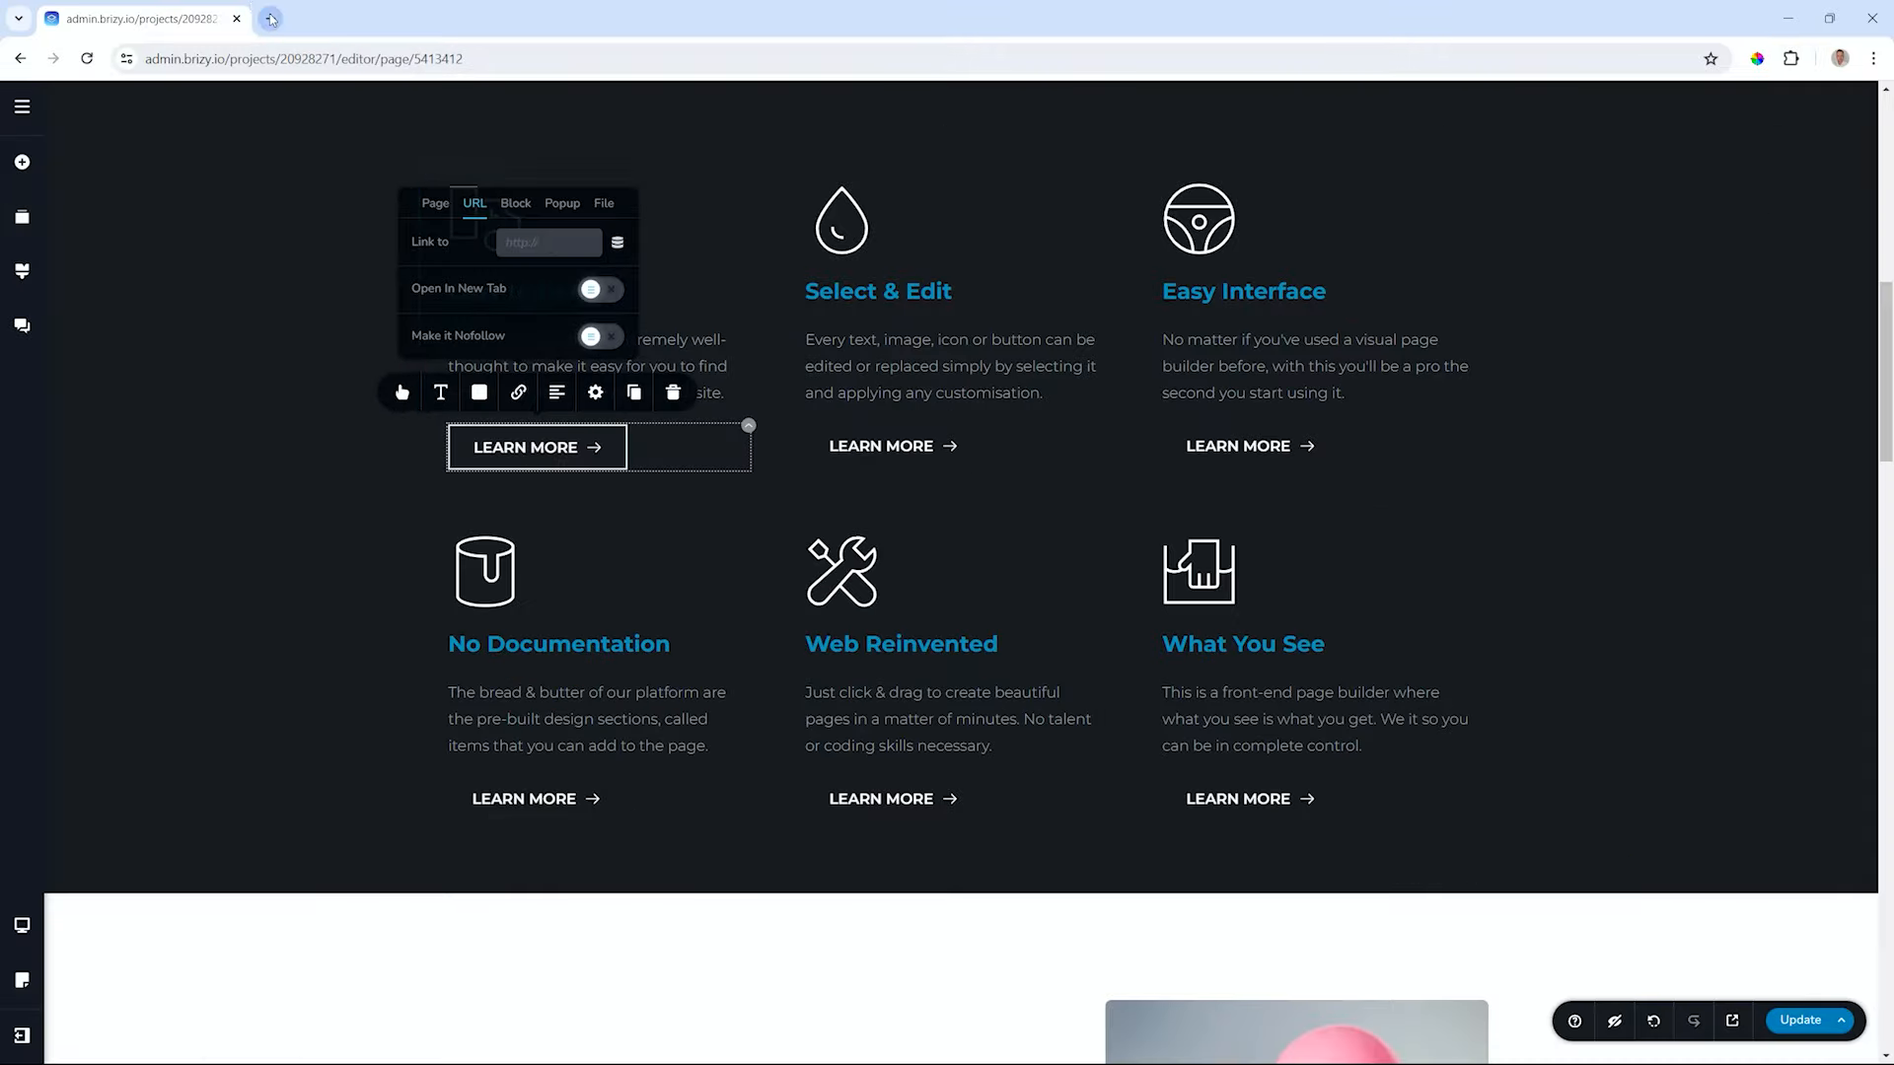
click(345, 19)
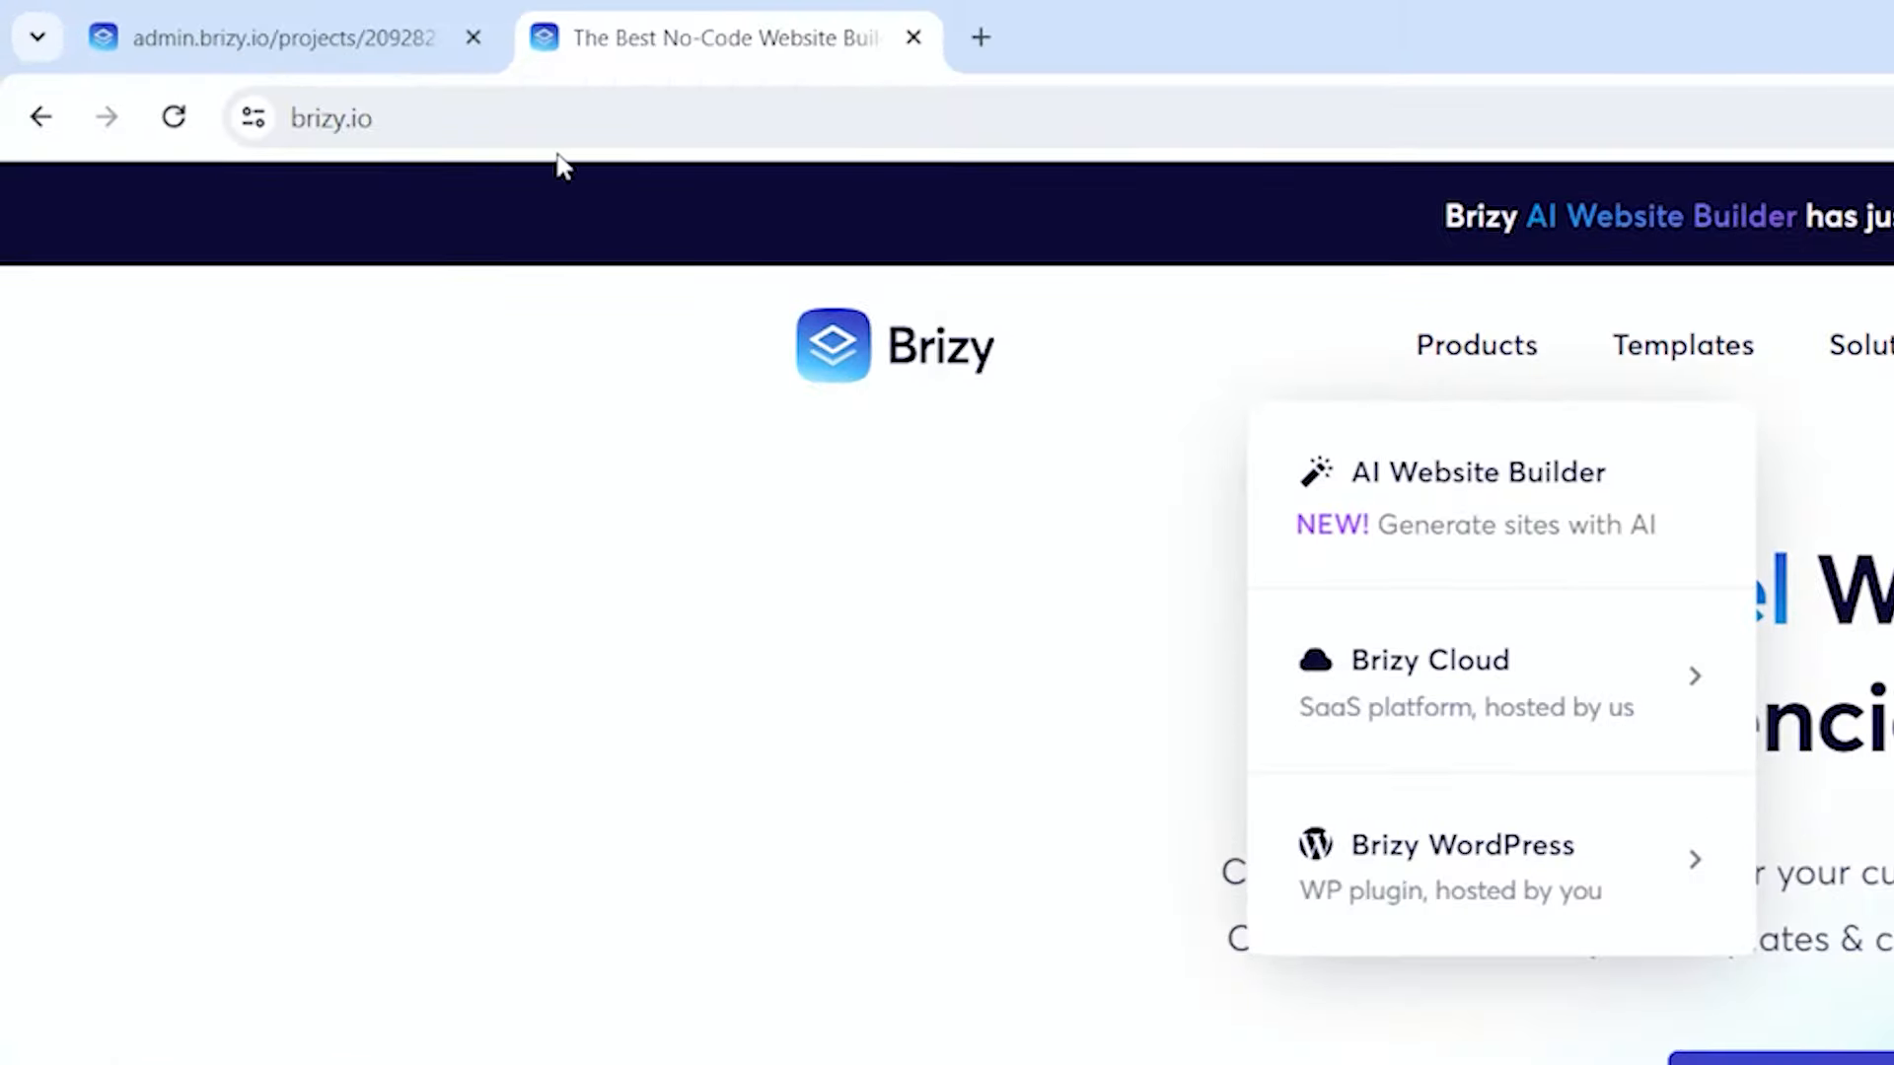
click(278, 60)
drag(560, 121, 290, 122)
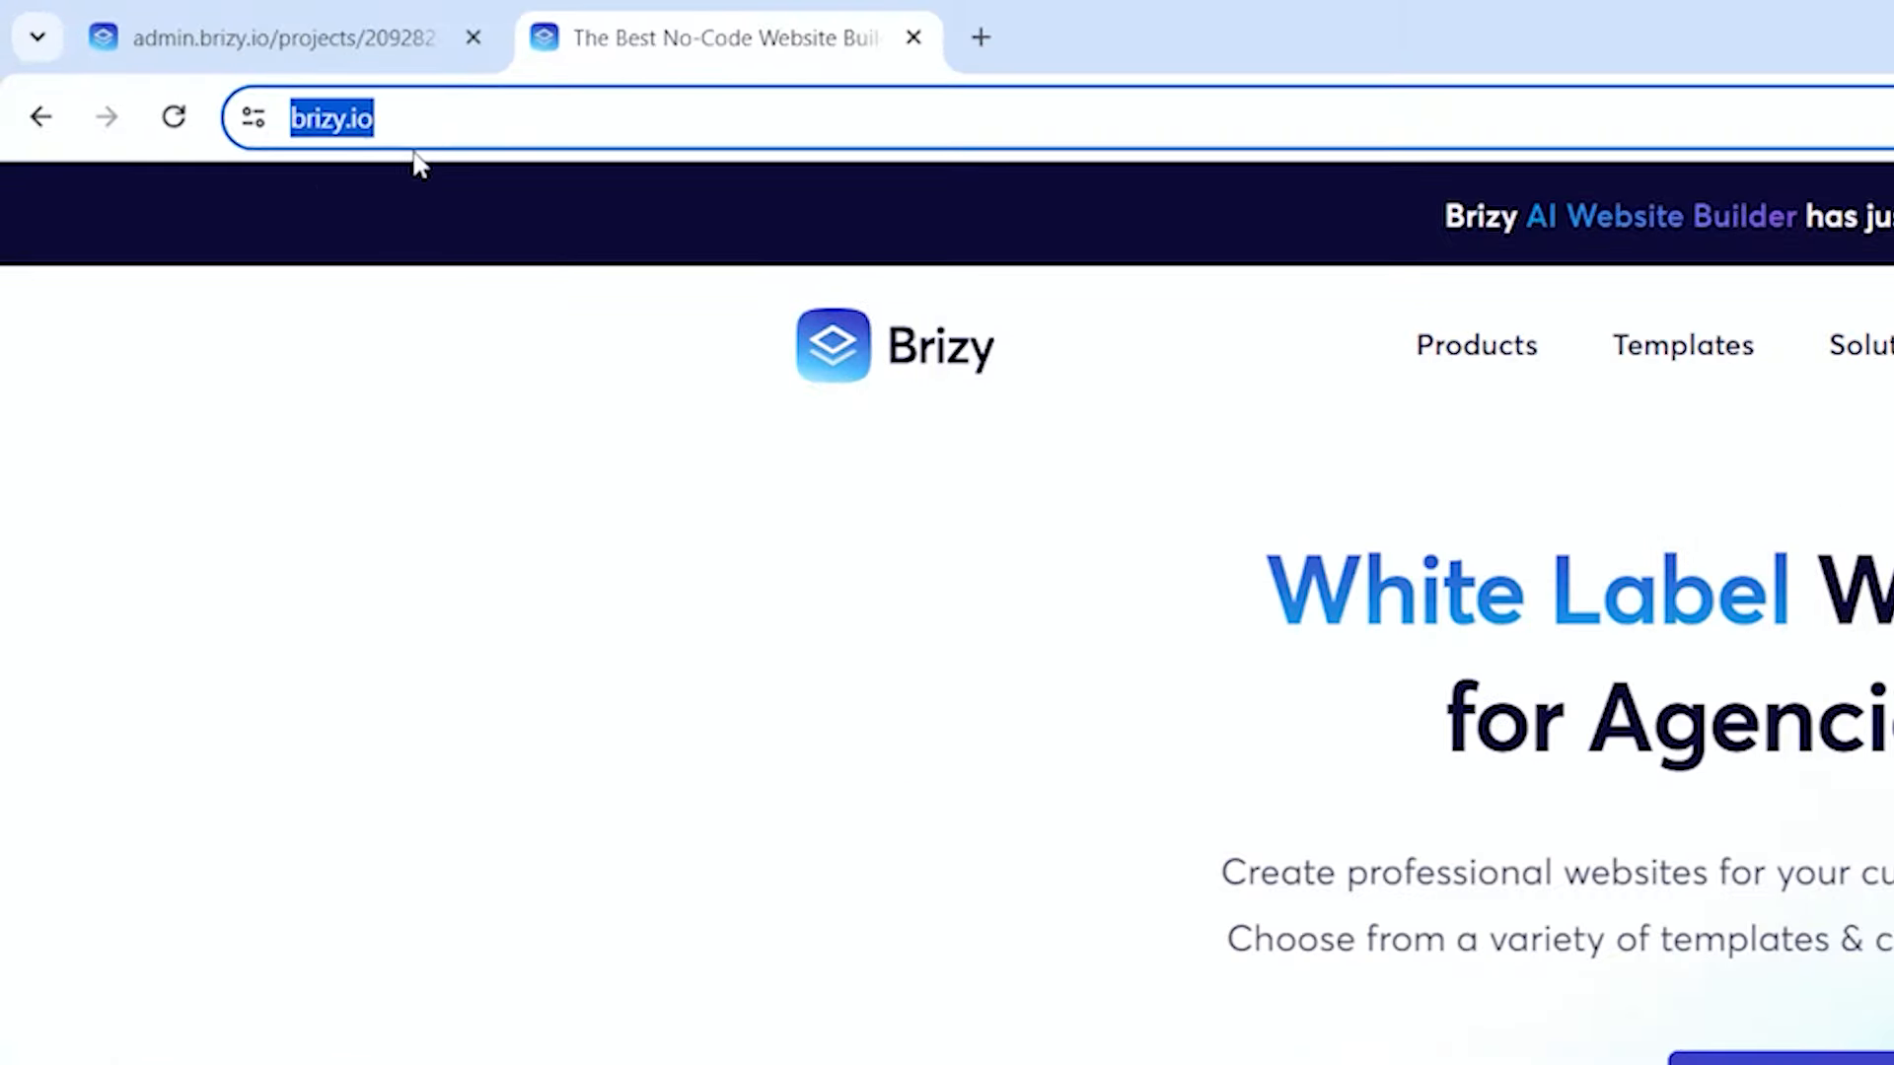
right_click(477, 122)
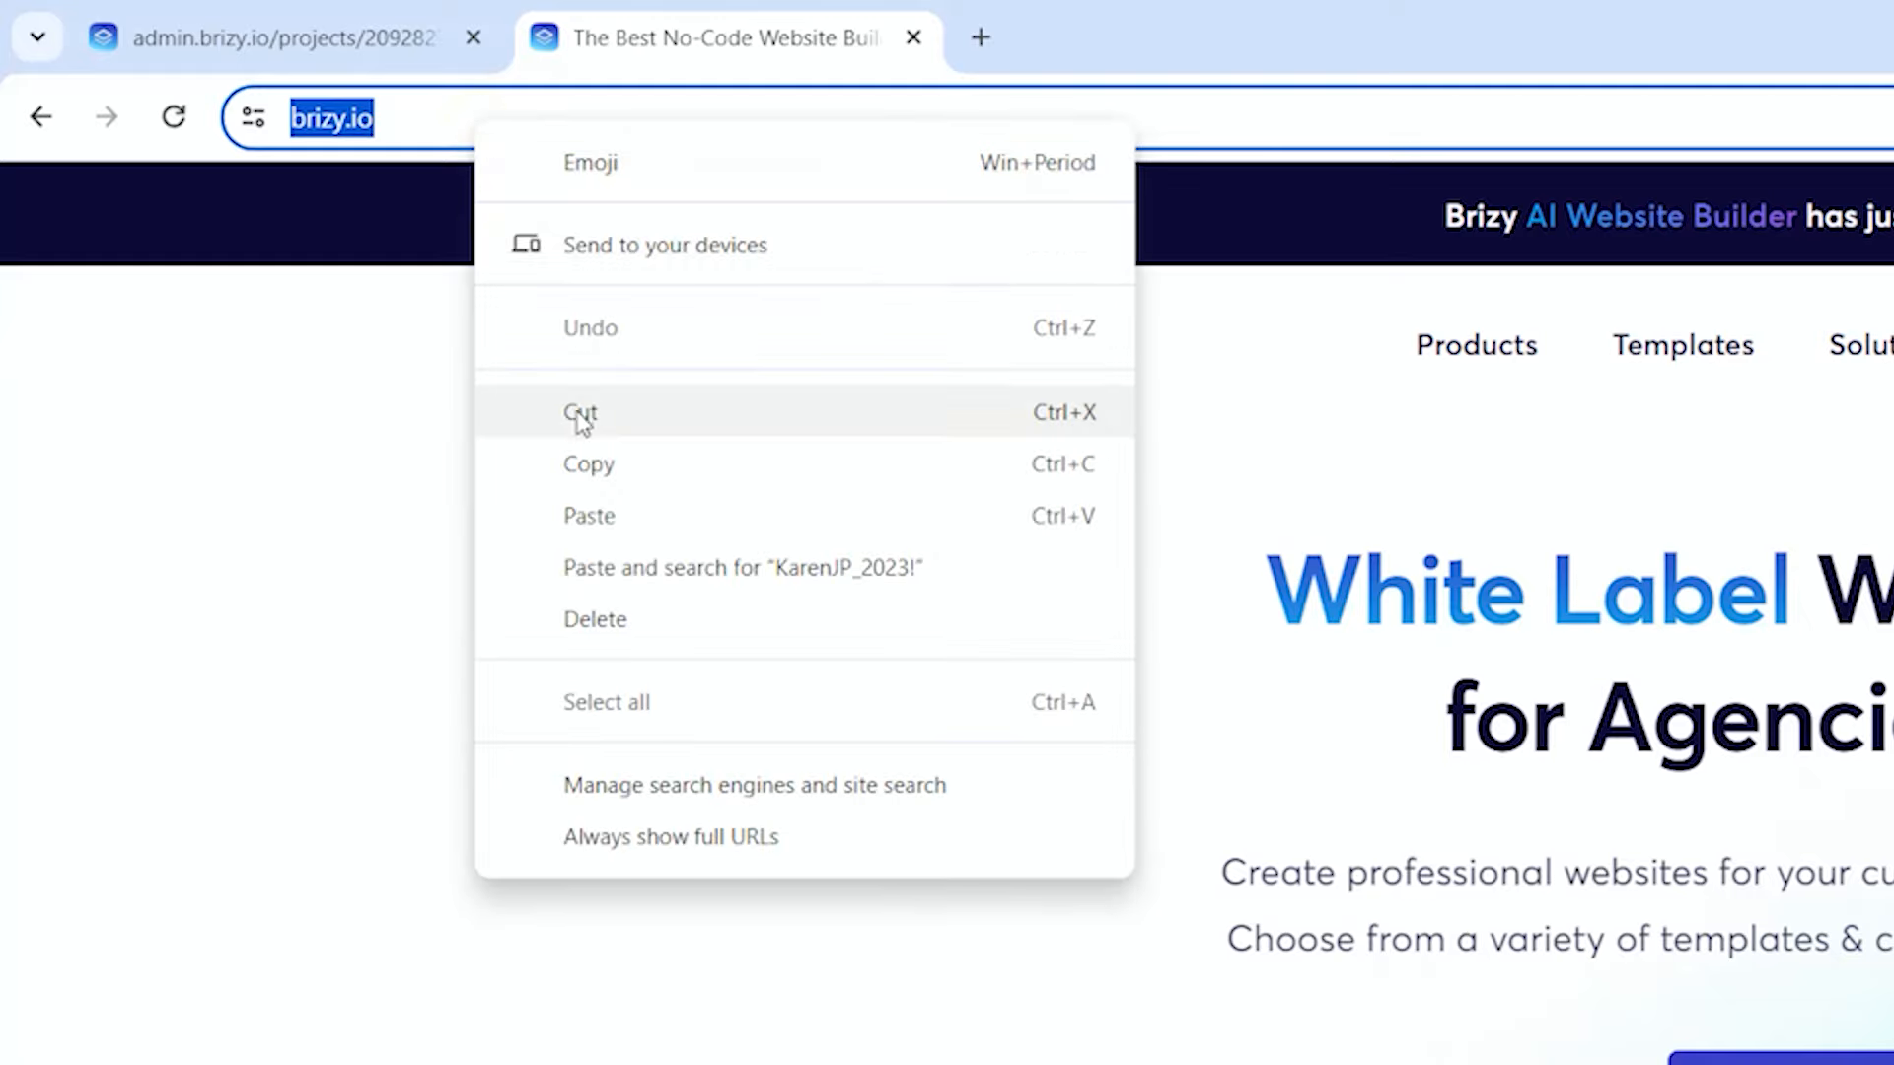
click(583, 465)
click(372, 39)
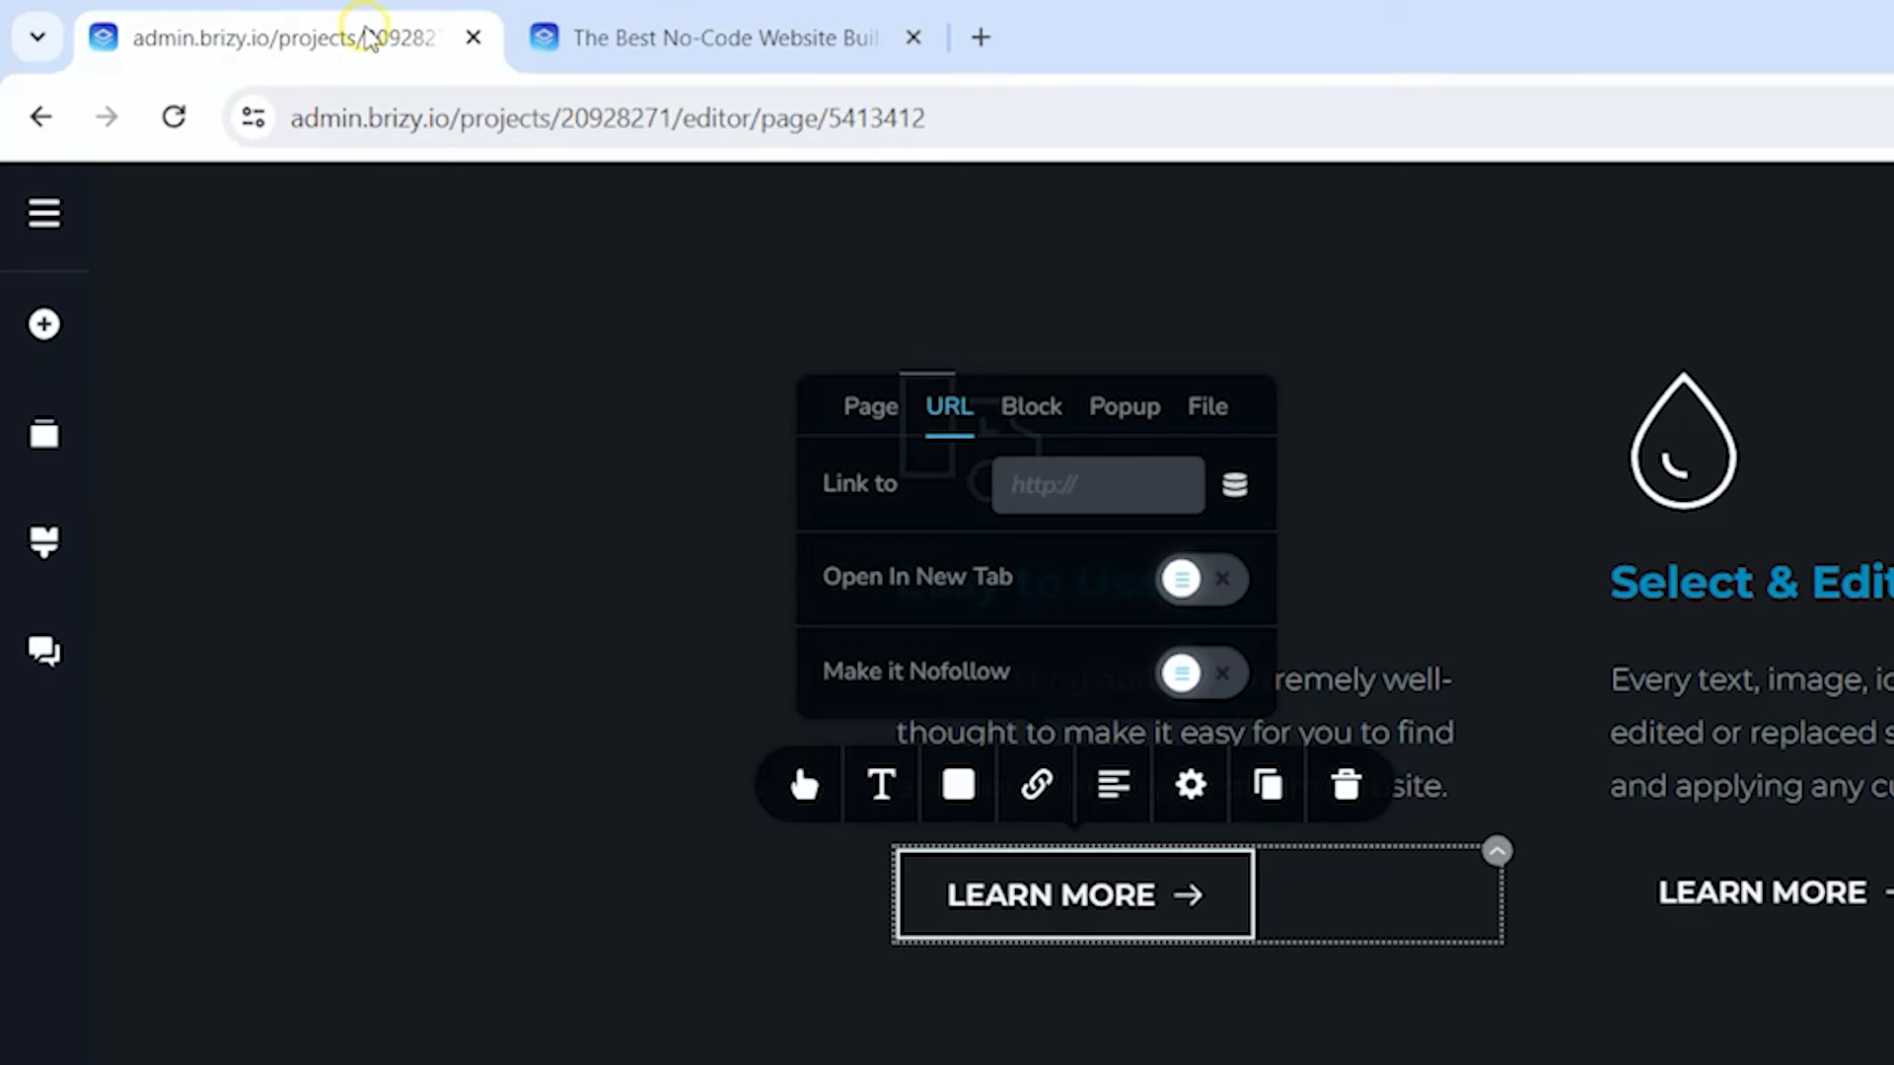
click(985, 370)
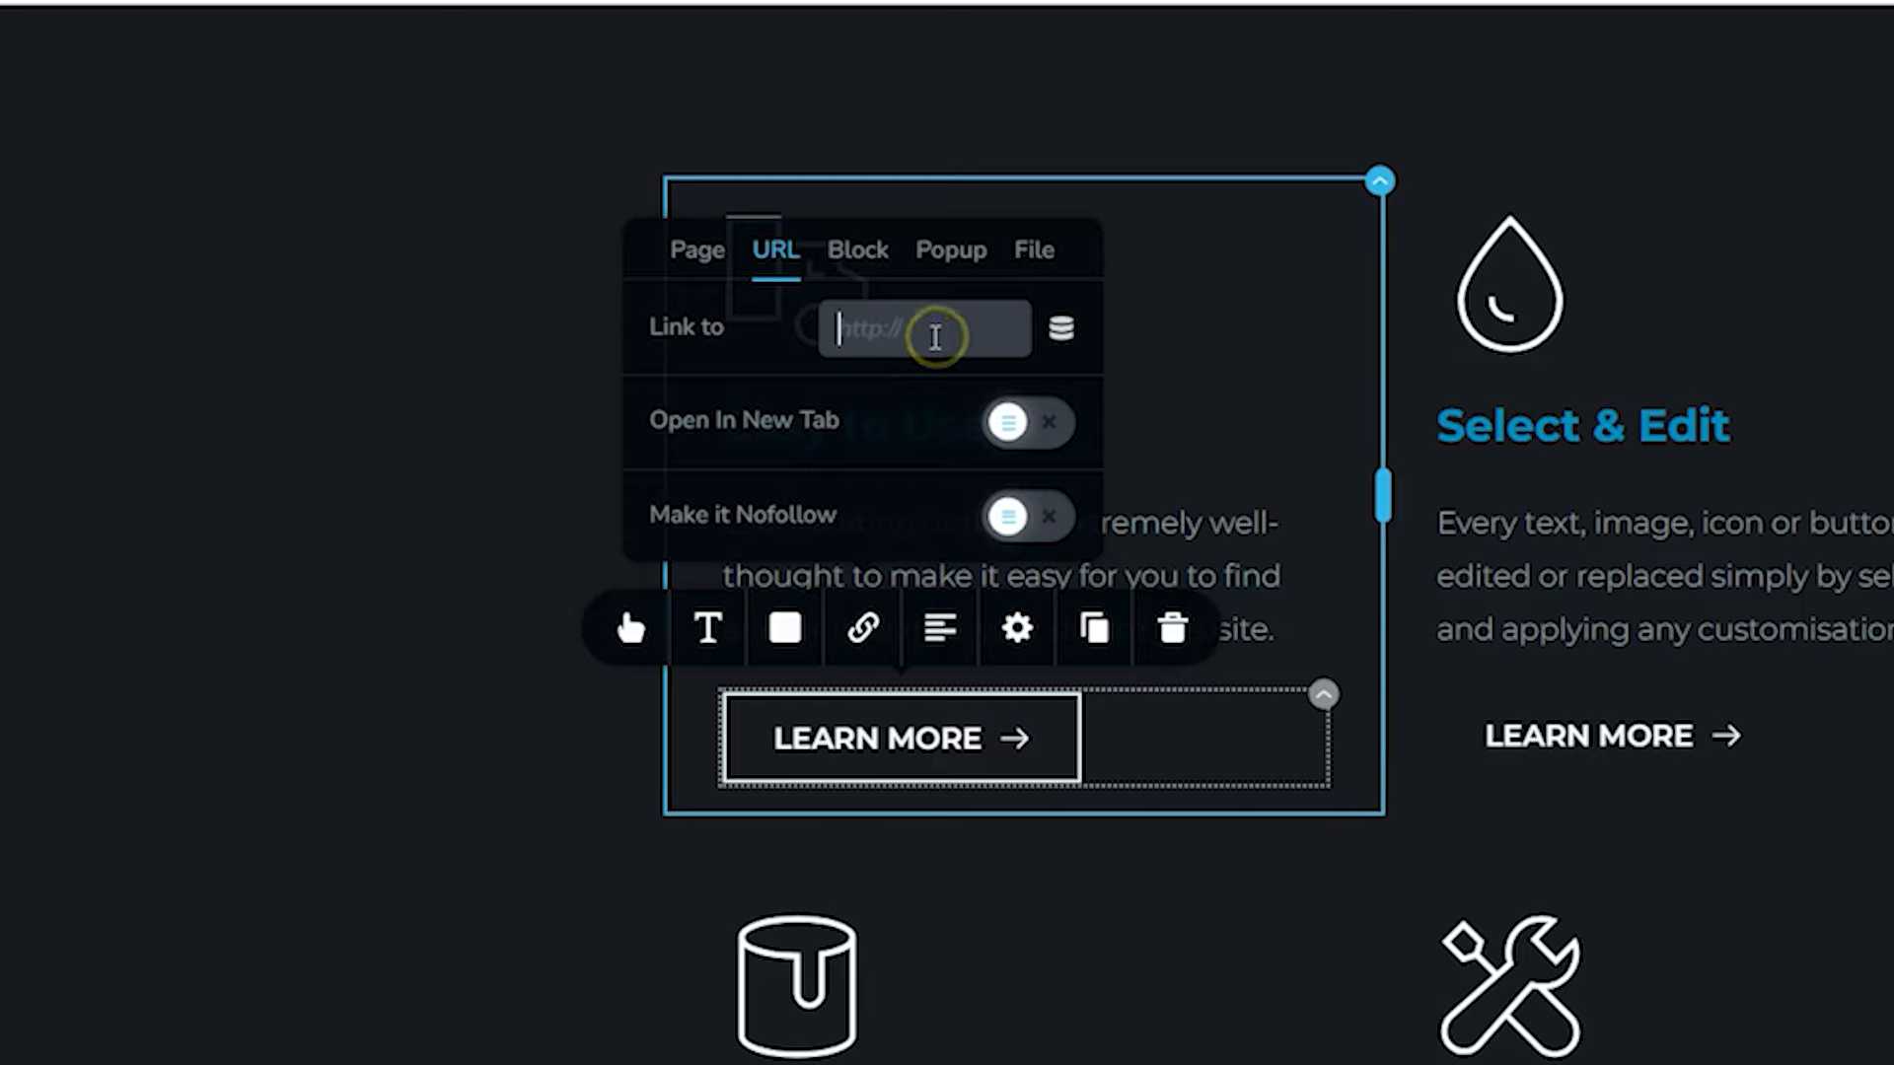
right_click(850, 327)
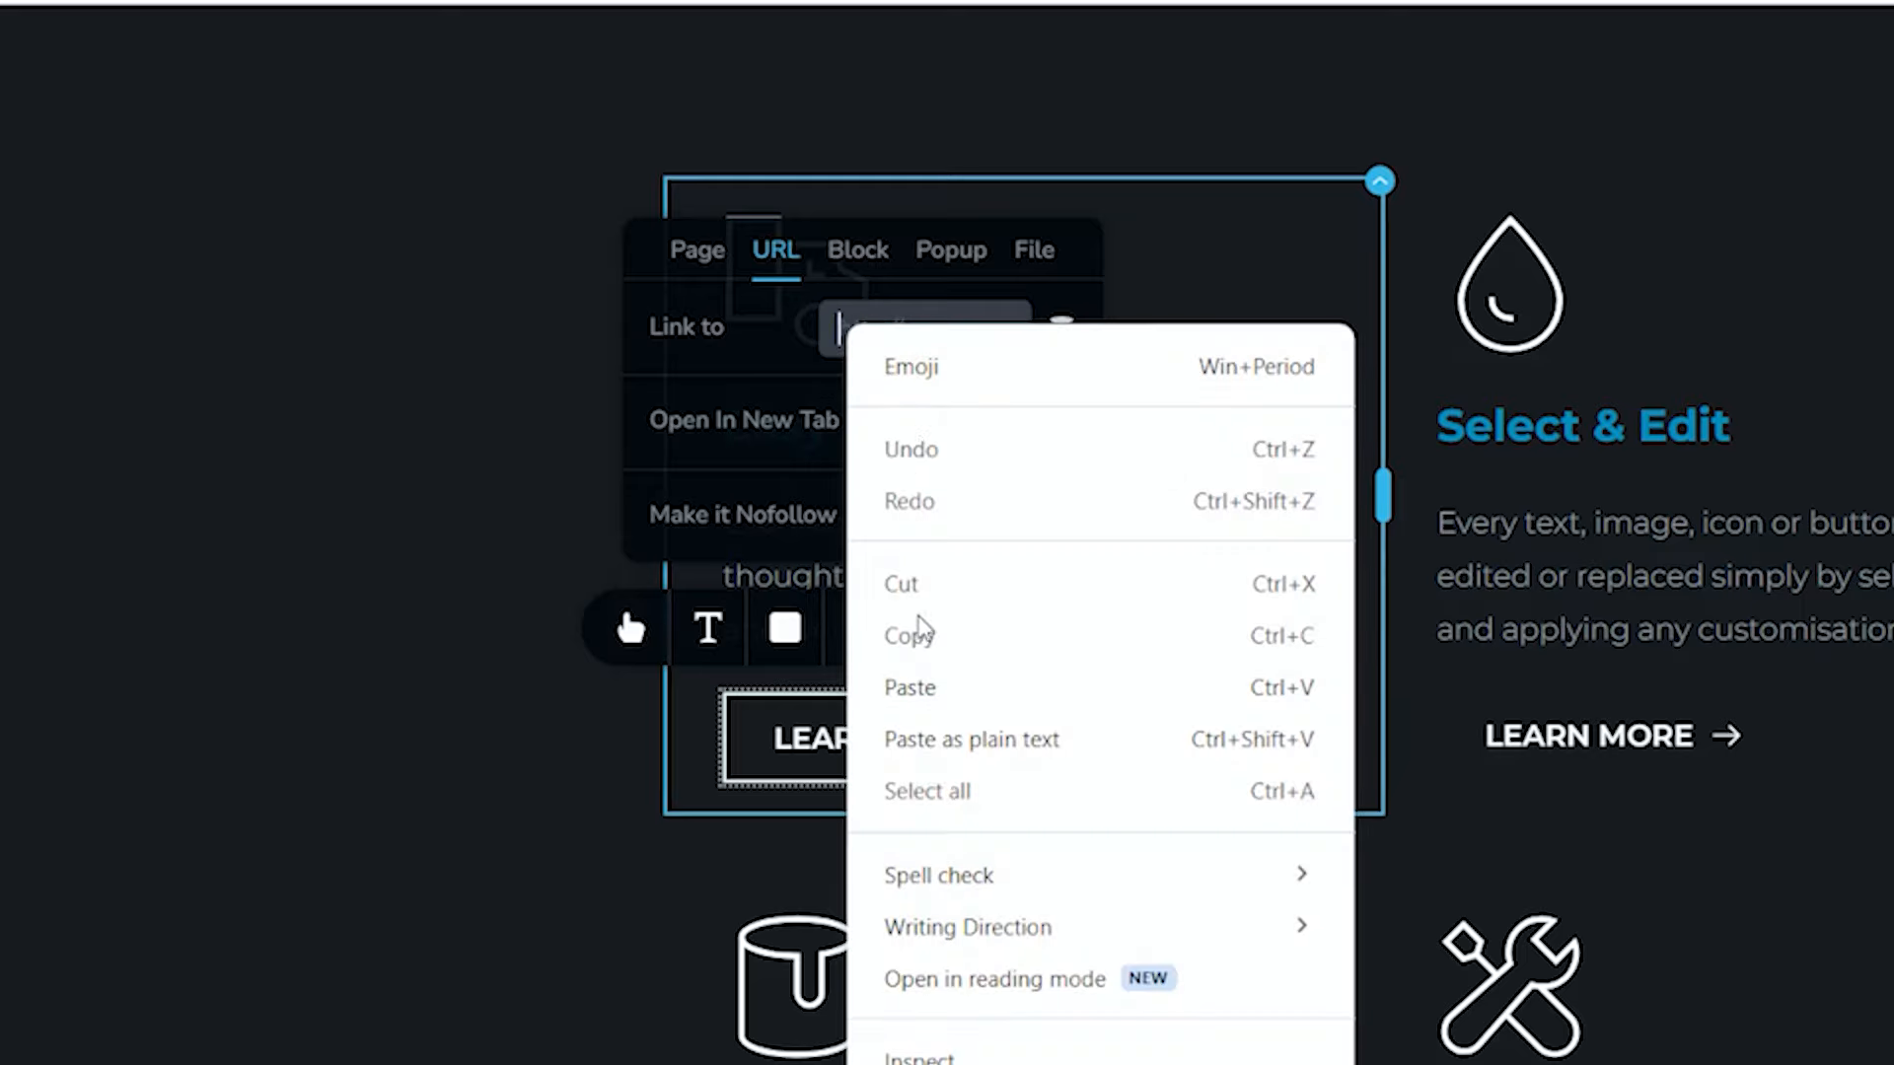
click(912, 688)
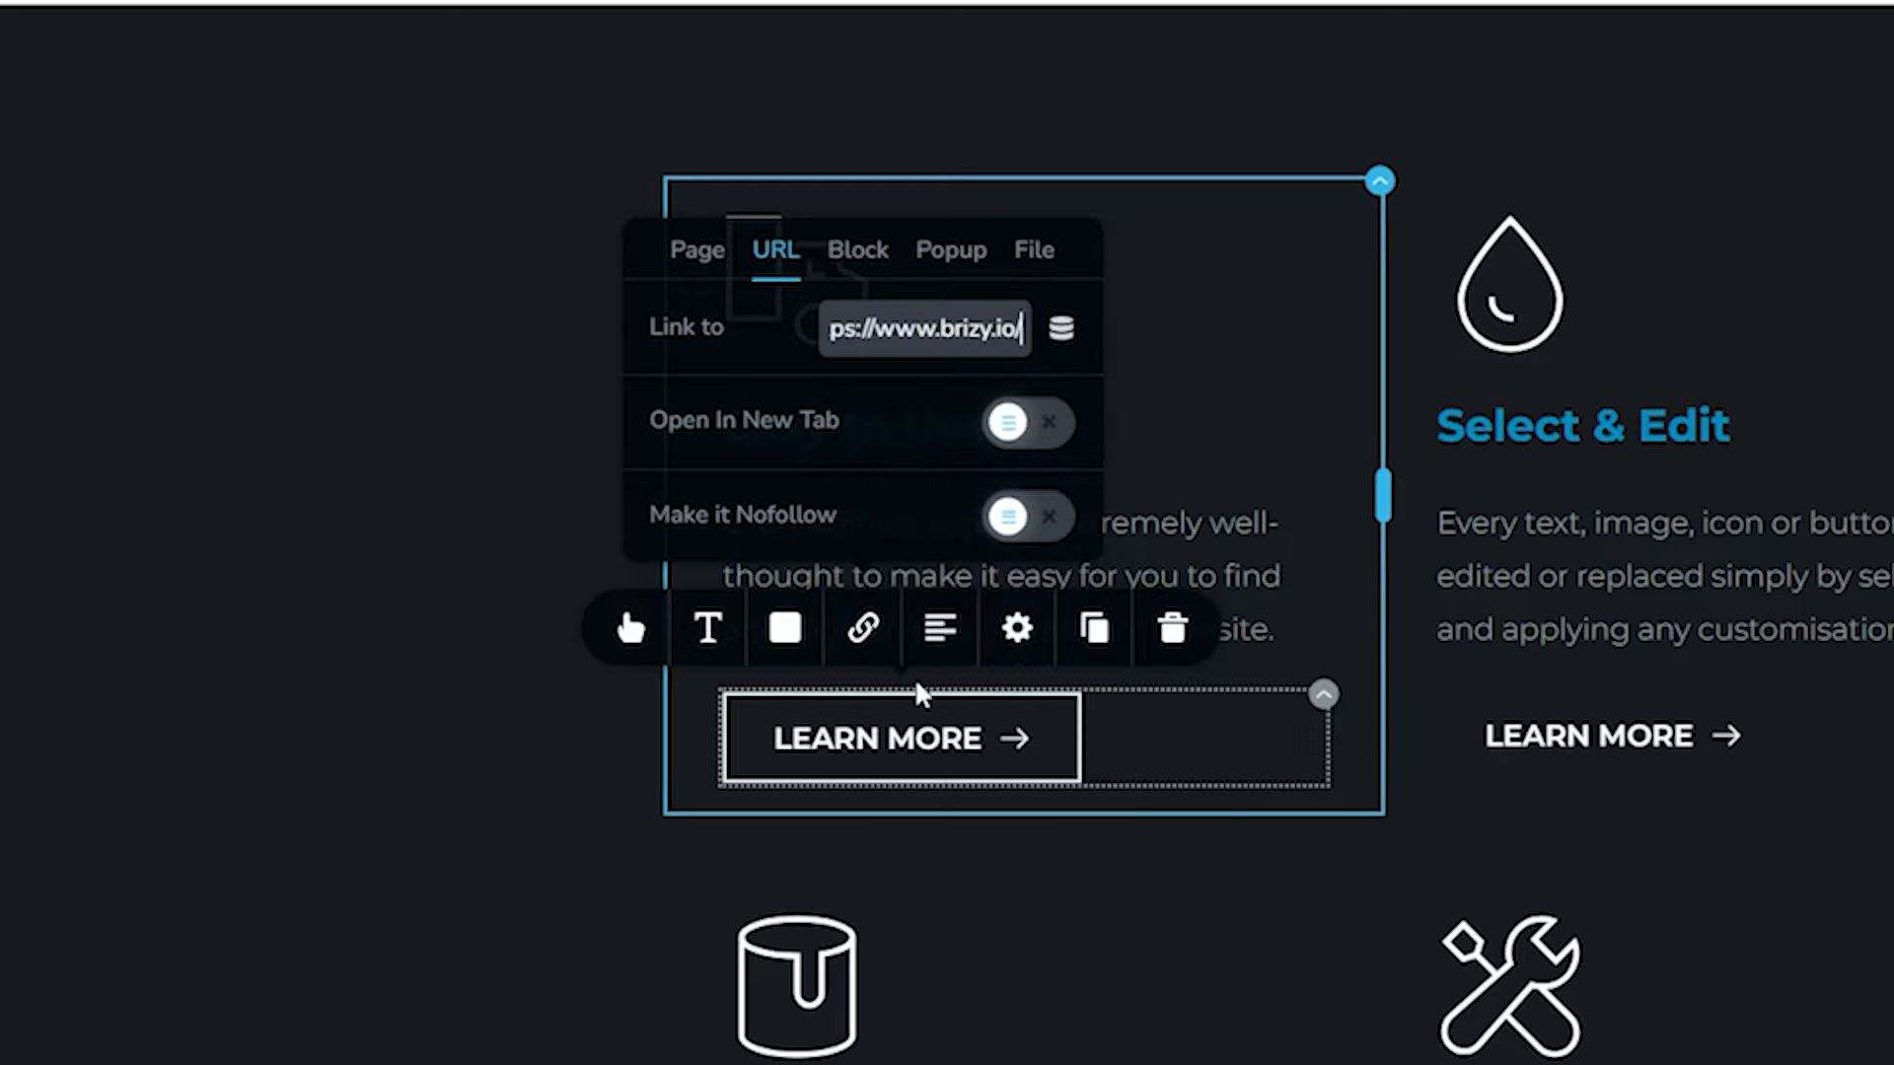
key(Home)
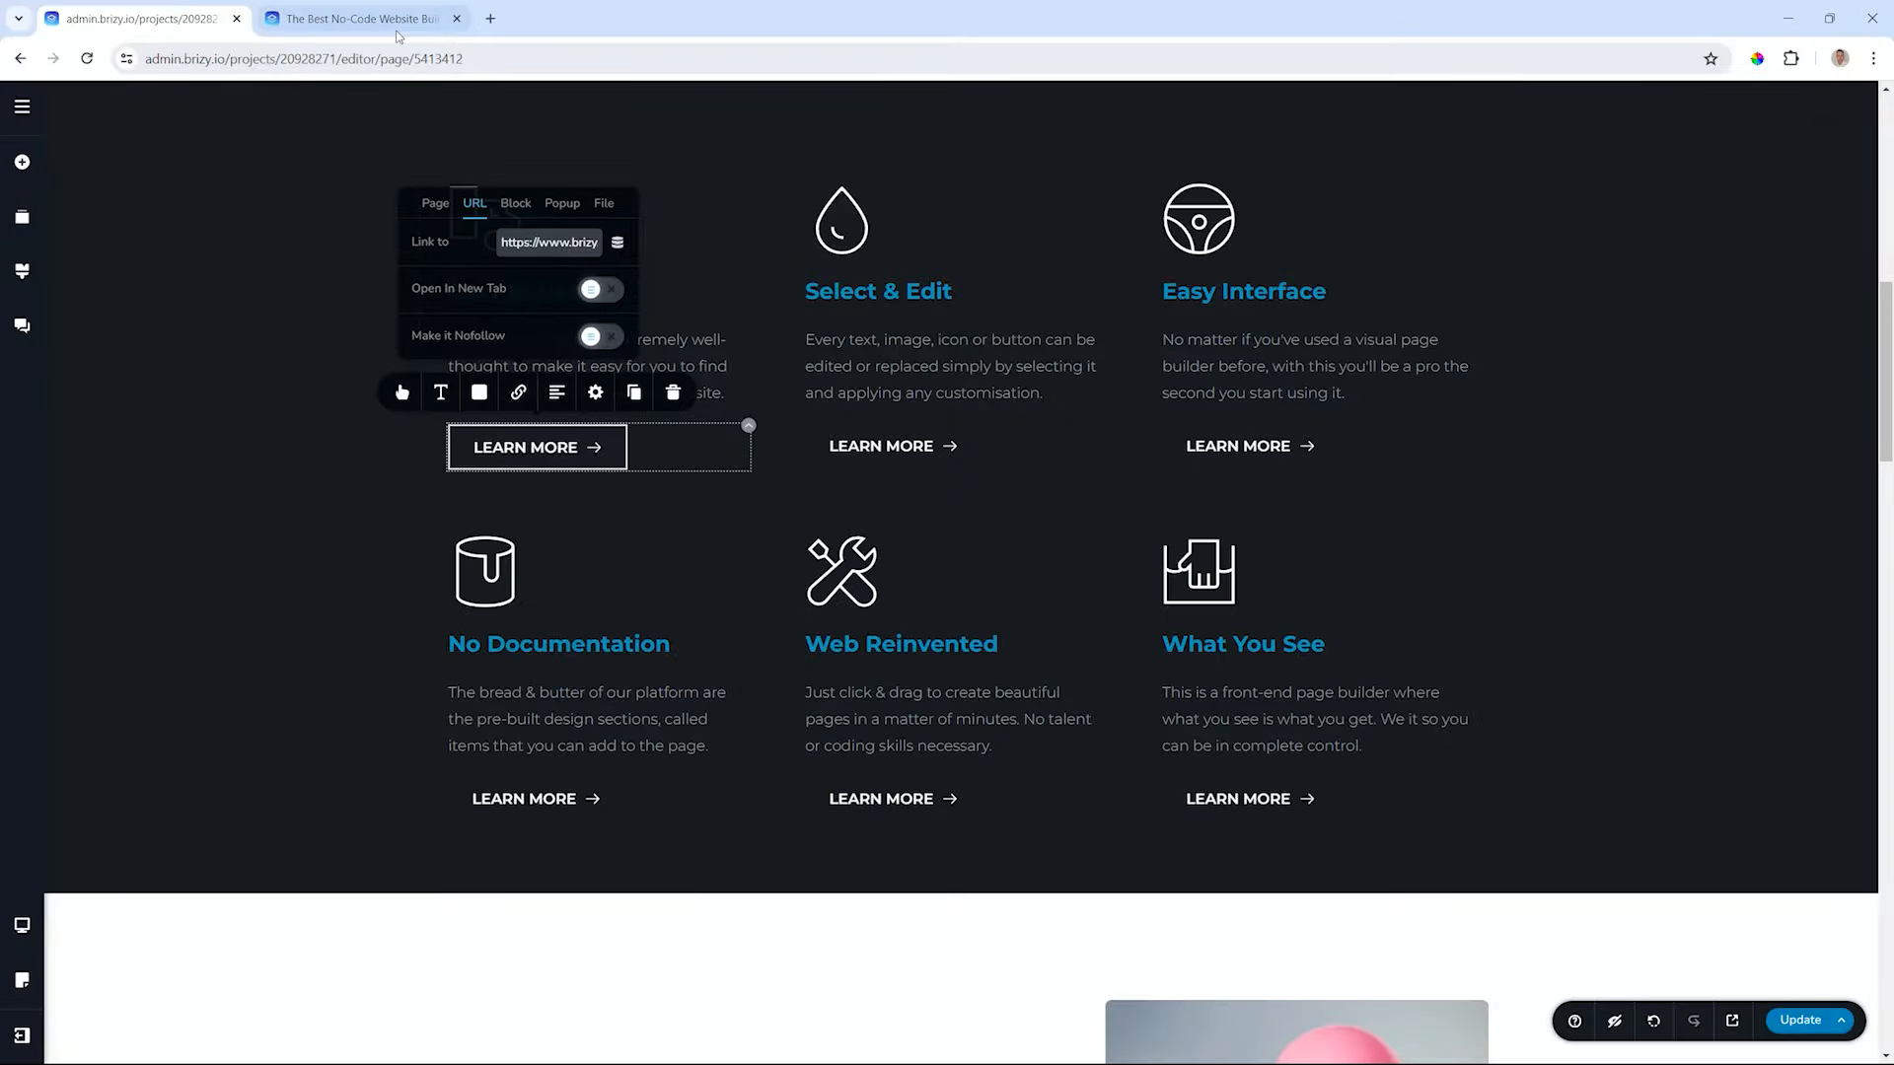
click(394, 25)
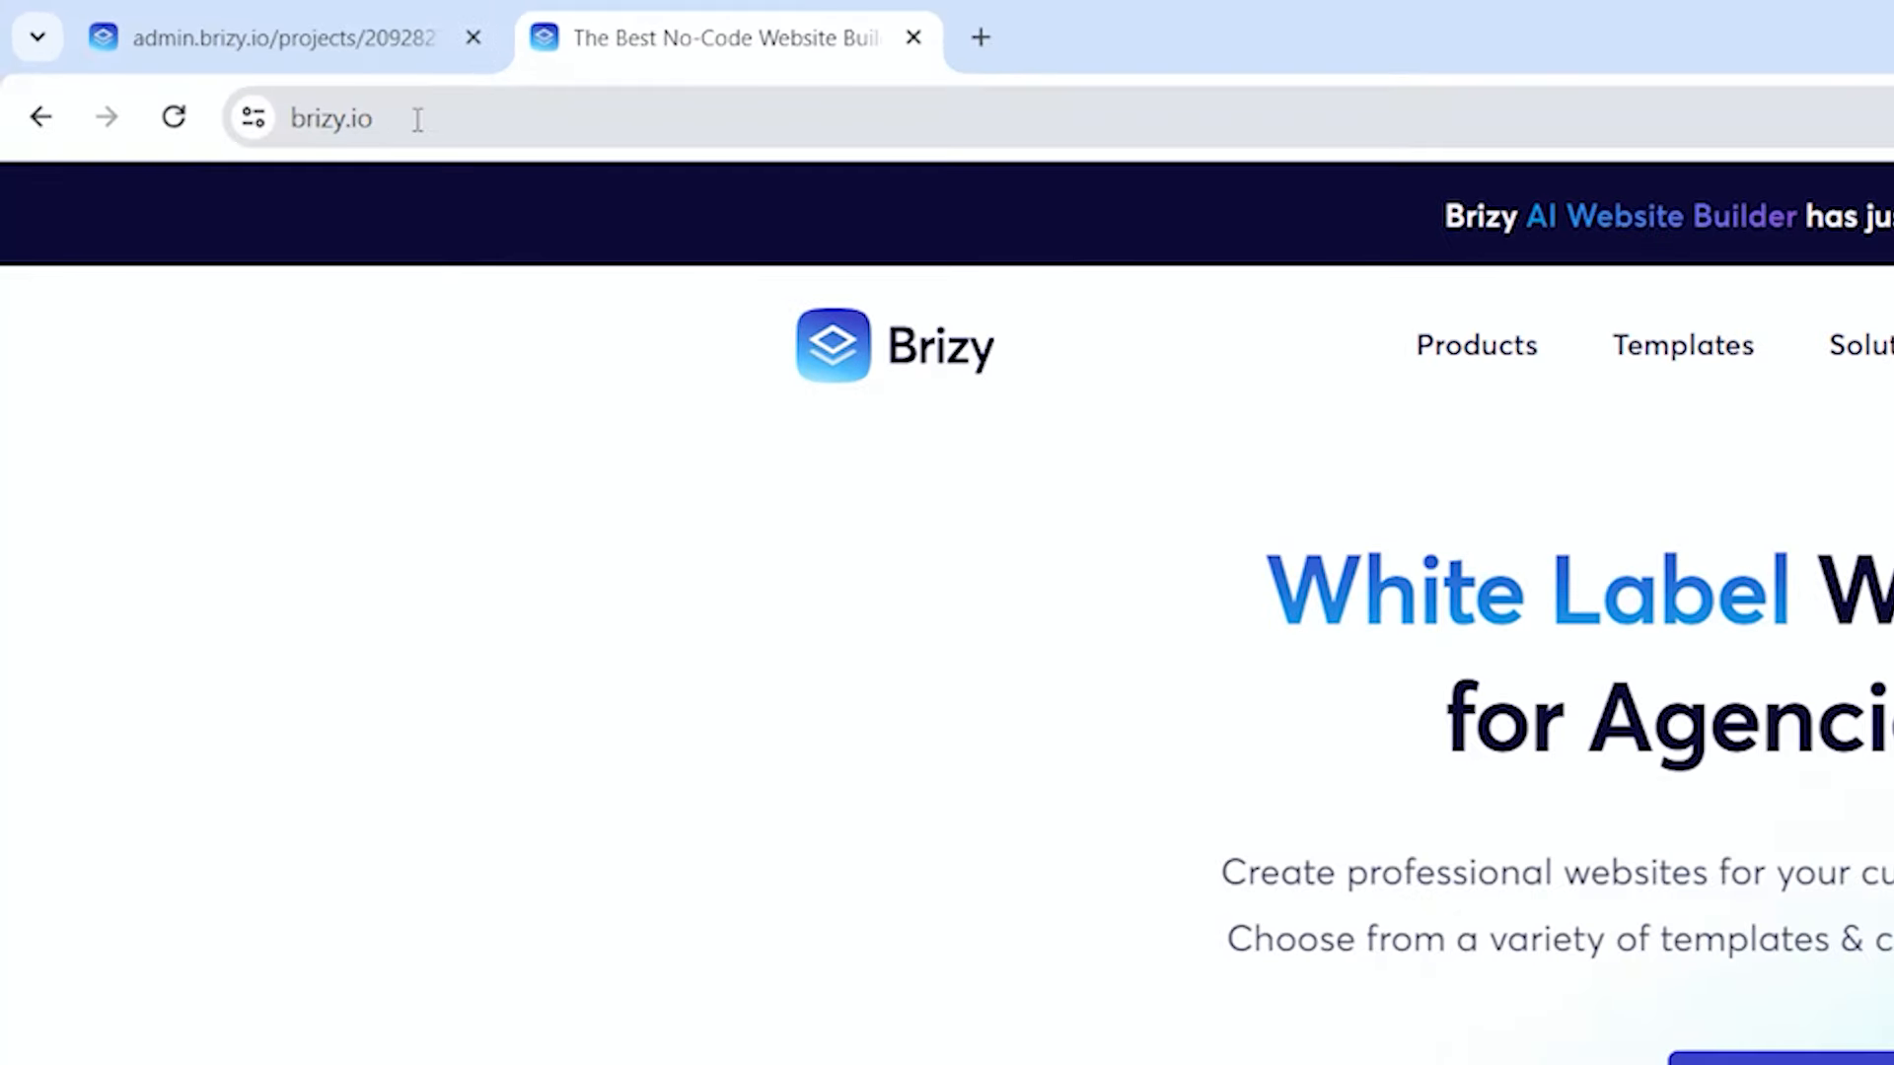
click(385, 57)
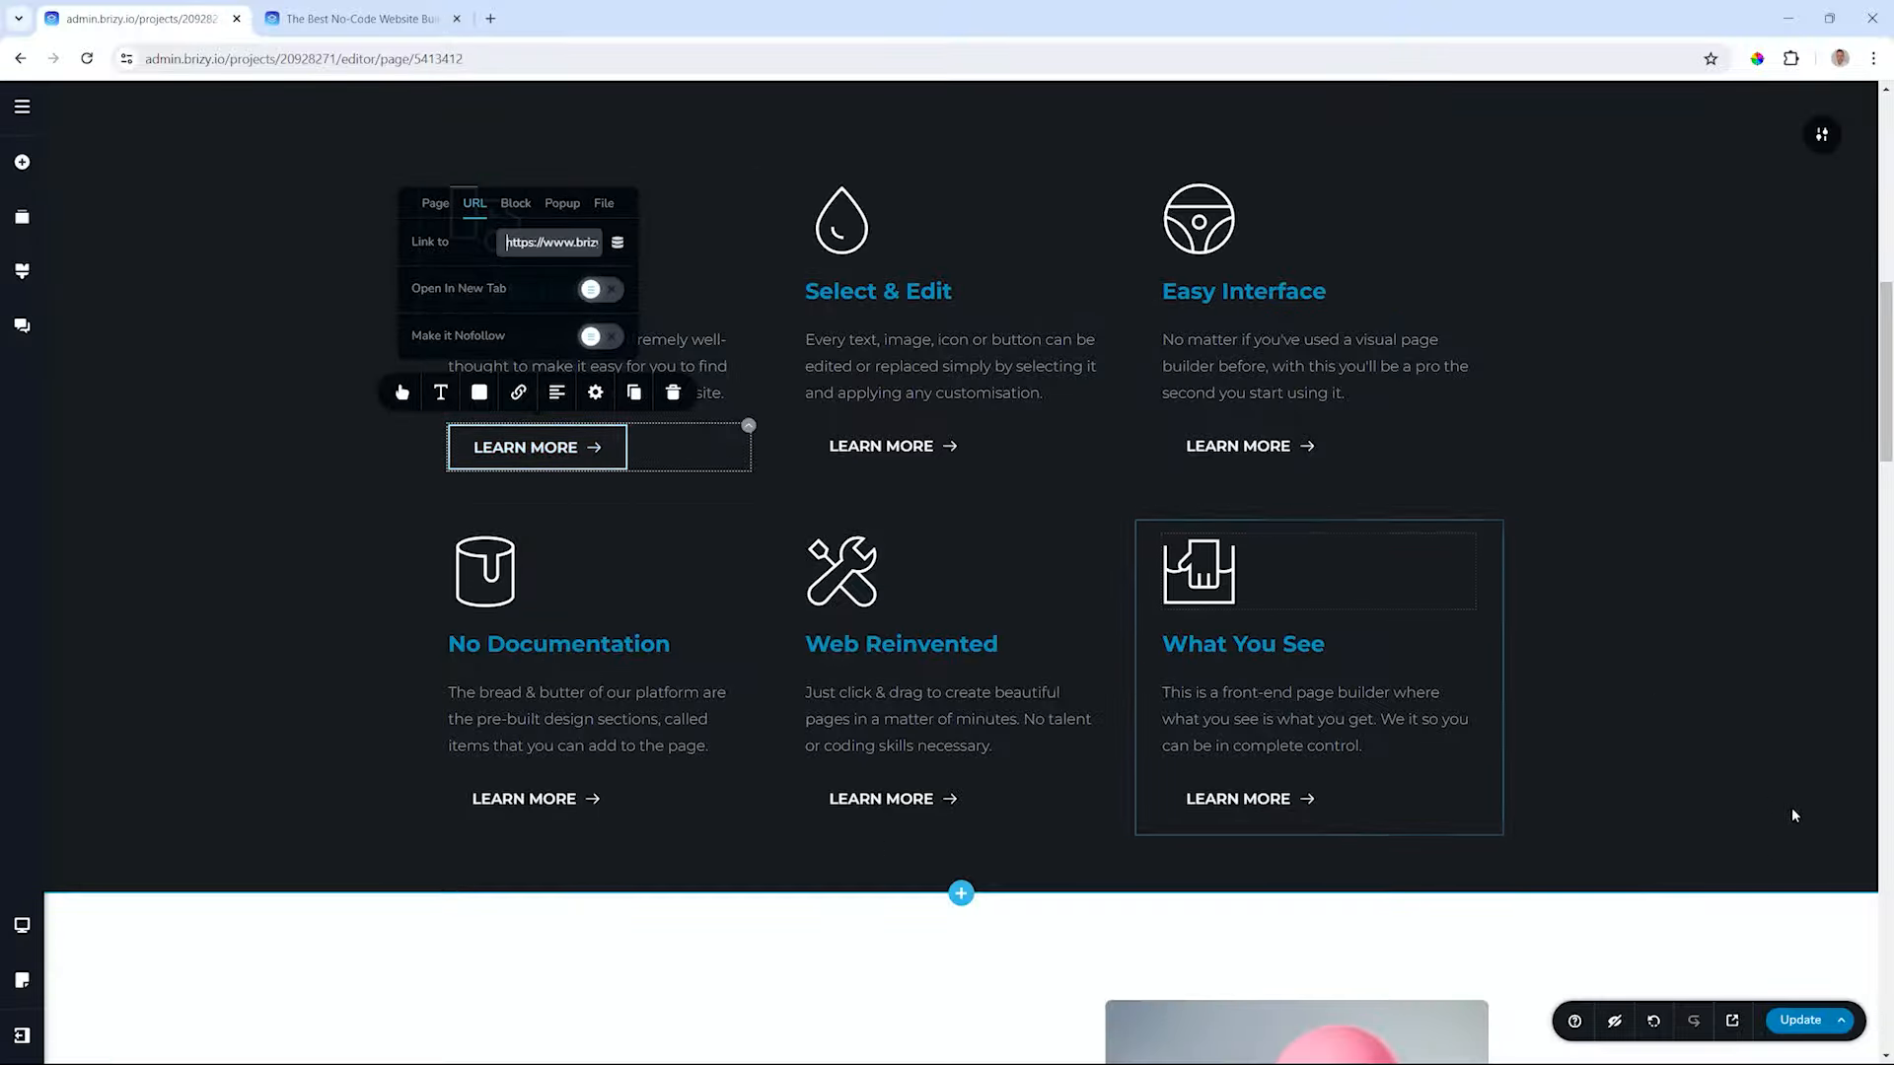
- Update the page, open its live preview and test the Learn More link under Easy to Use
click(1797, 1020)
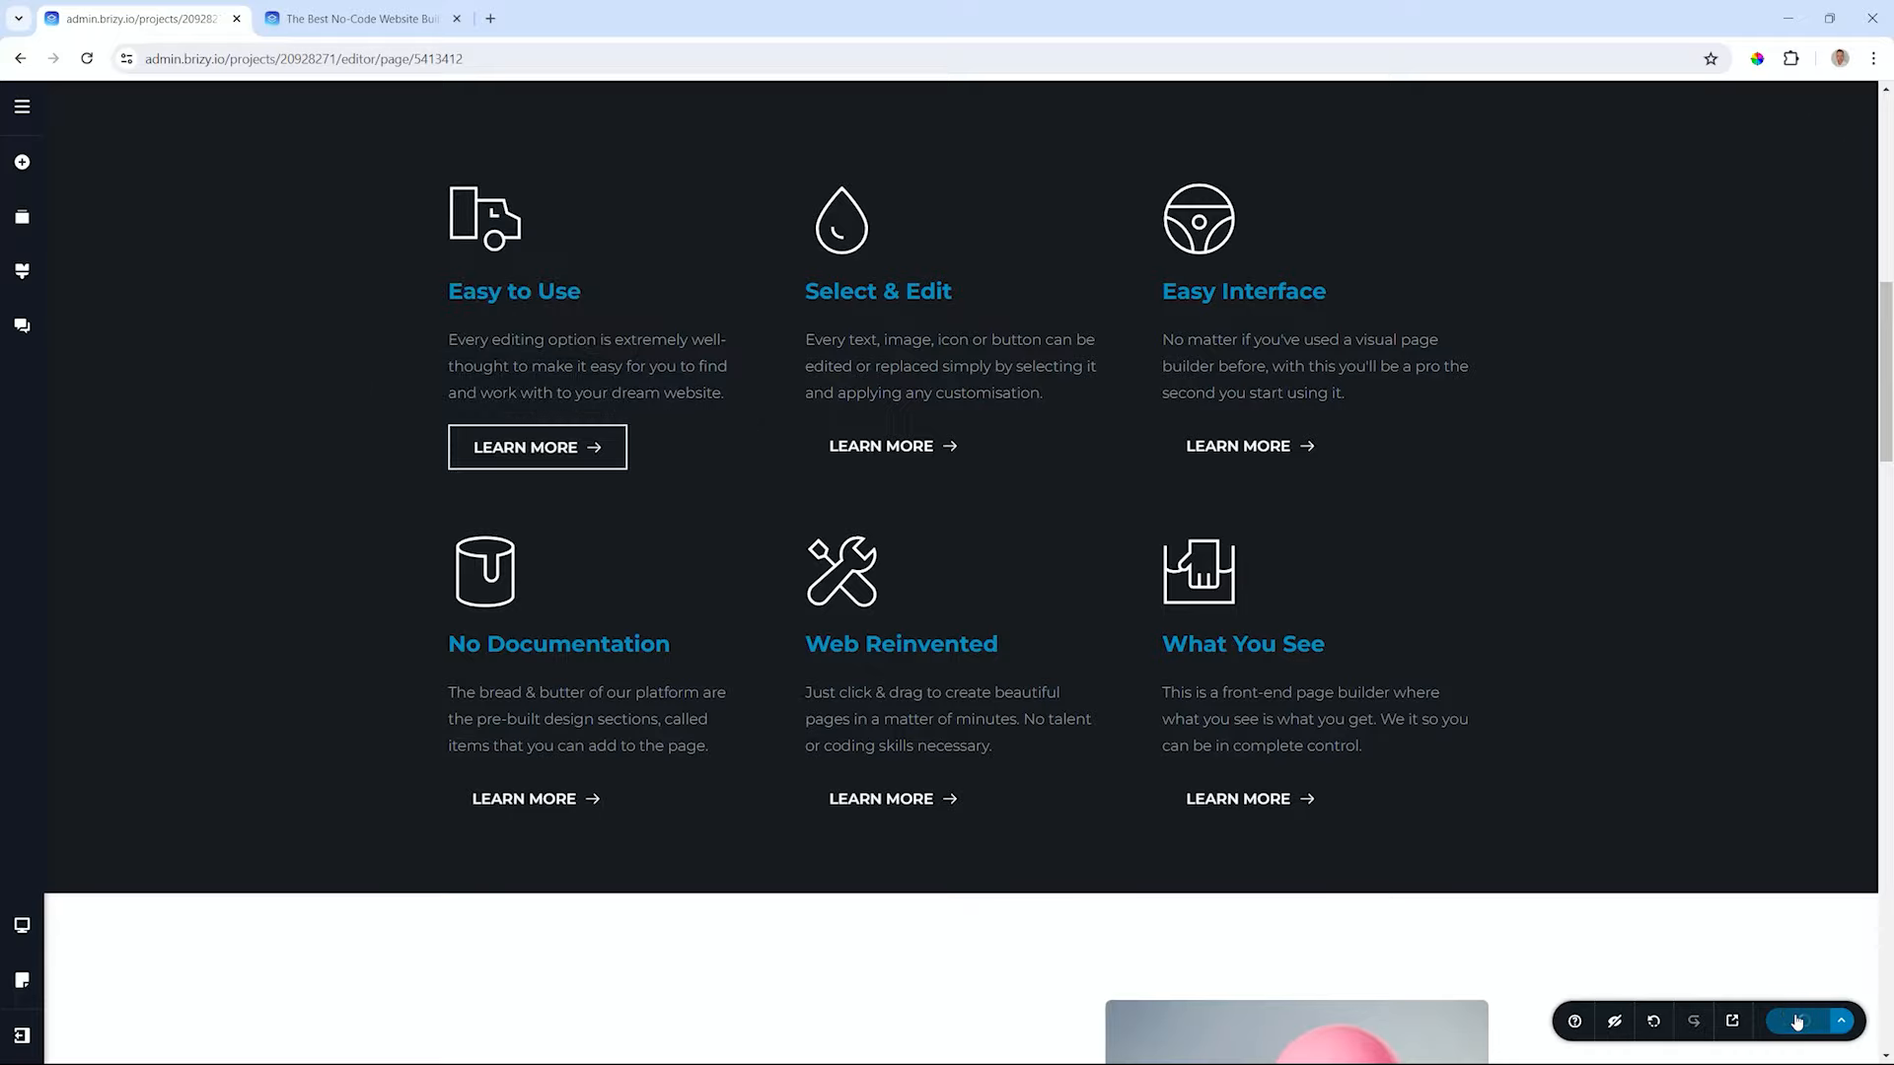
click(1732, 1017)
scroll(1169, 605, down, 3)
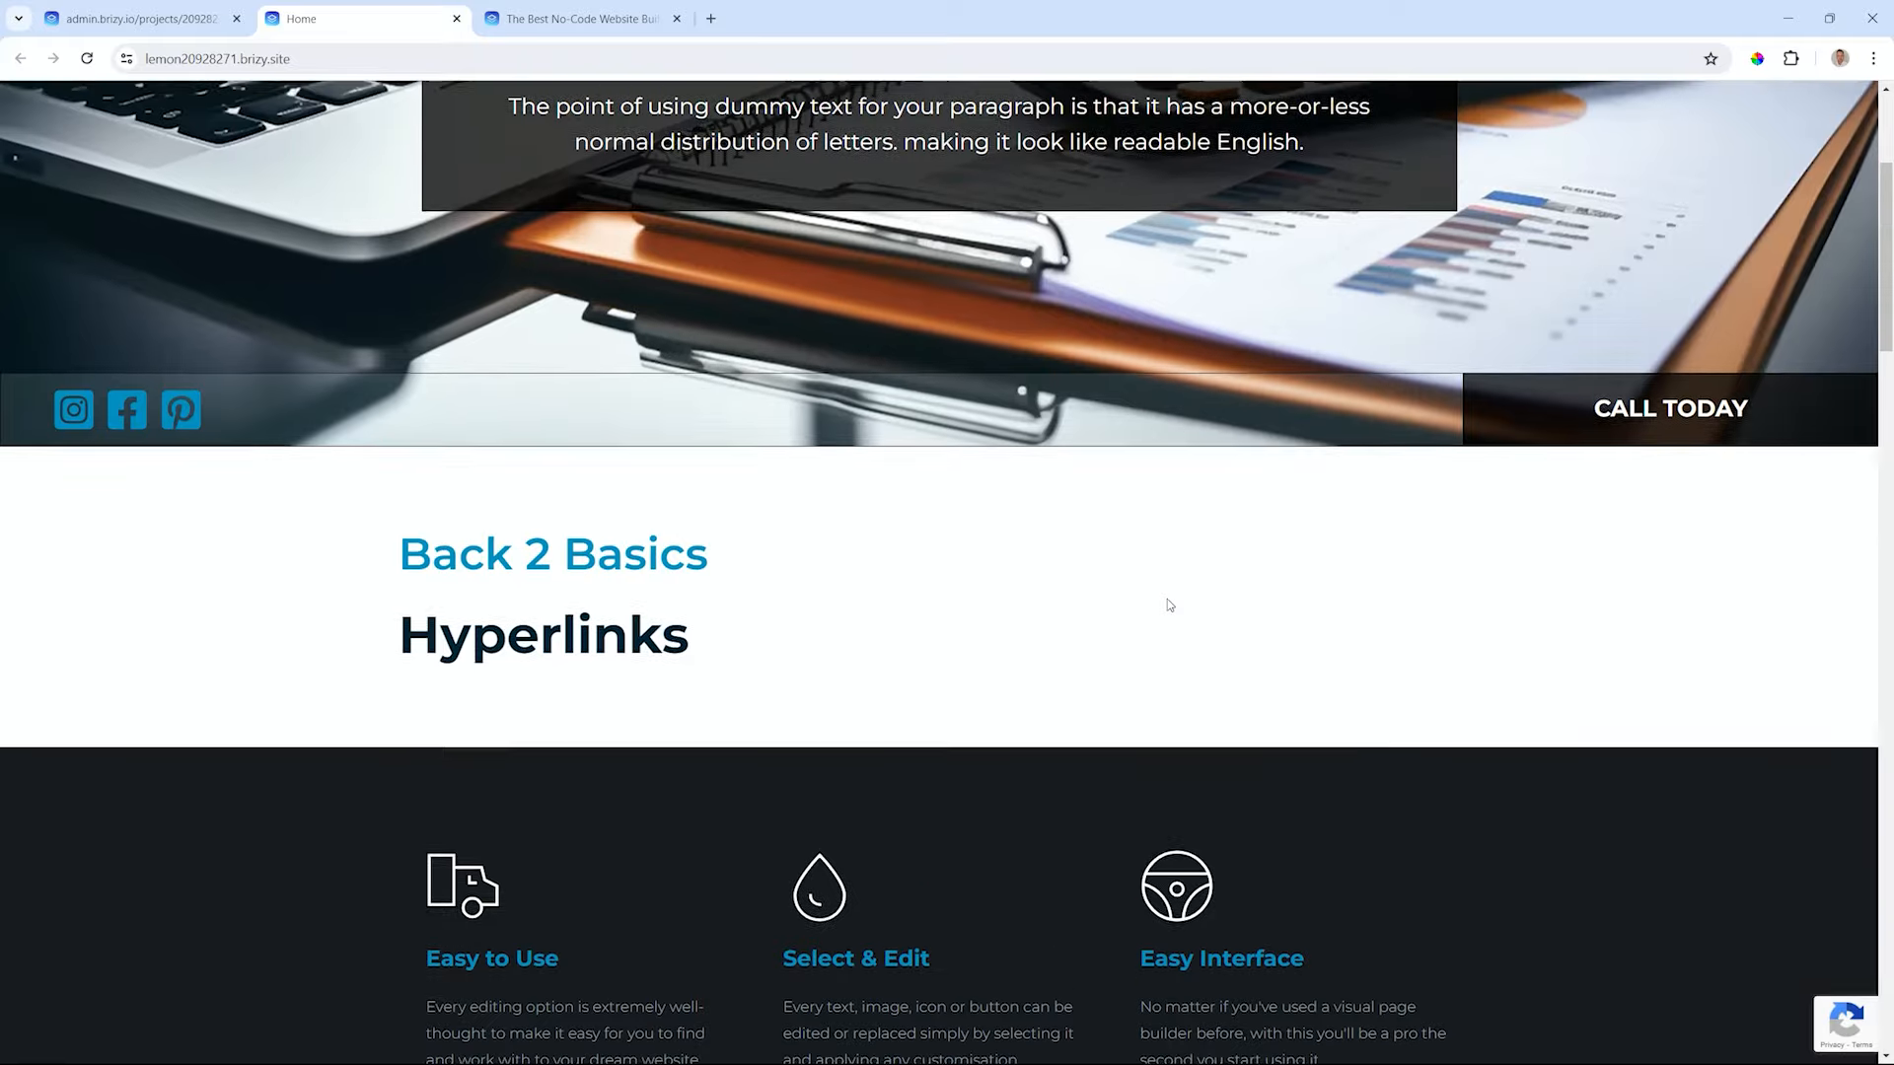
scroll(1166, 601, down, 5)
click(540, 543)
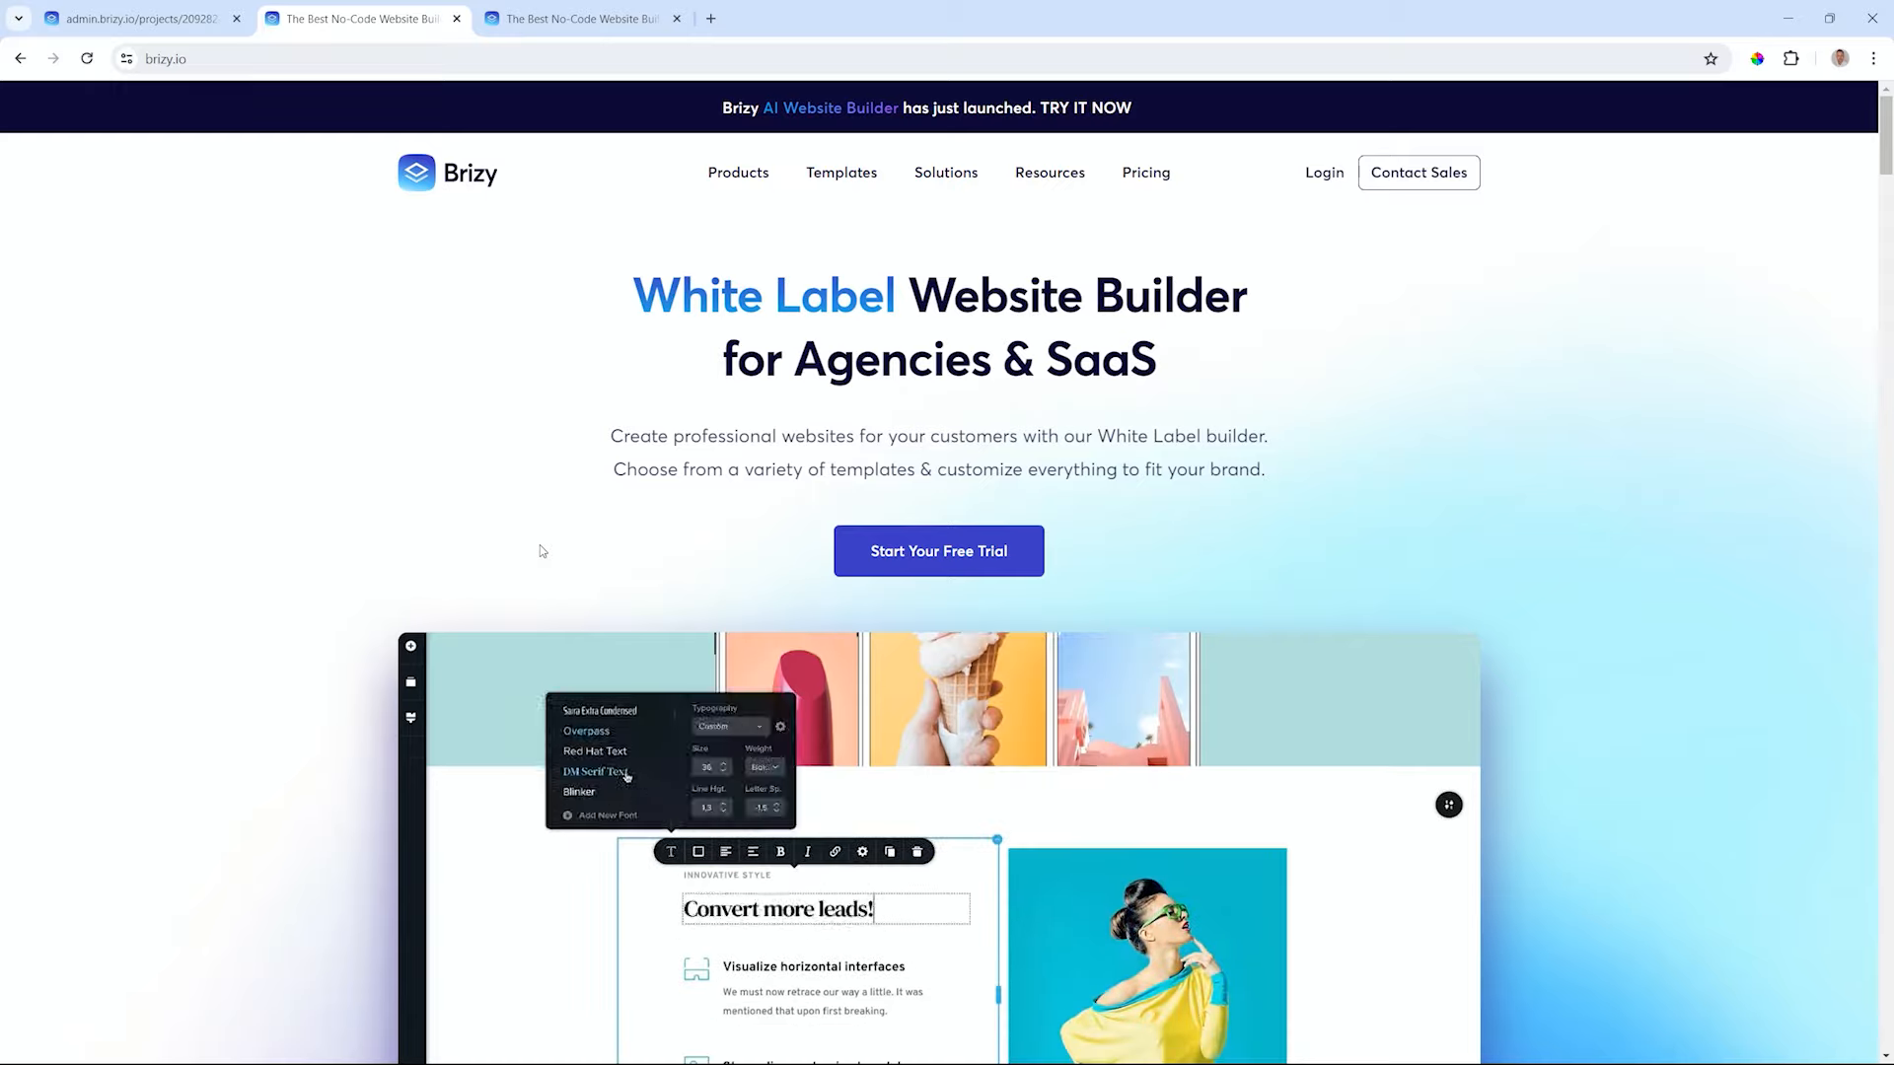
- Back in the page editor, set the Easy to Use button's link to open in a new tab
click(181, 21)
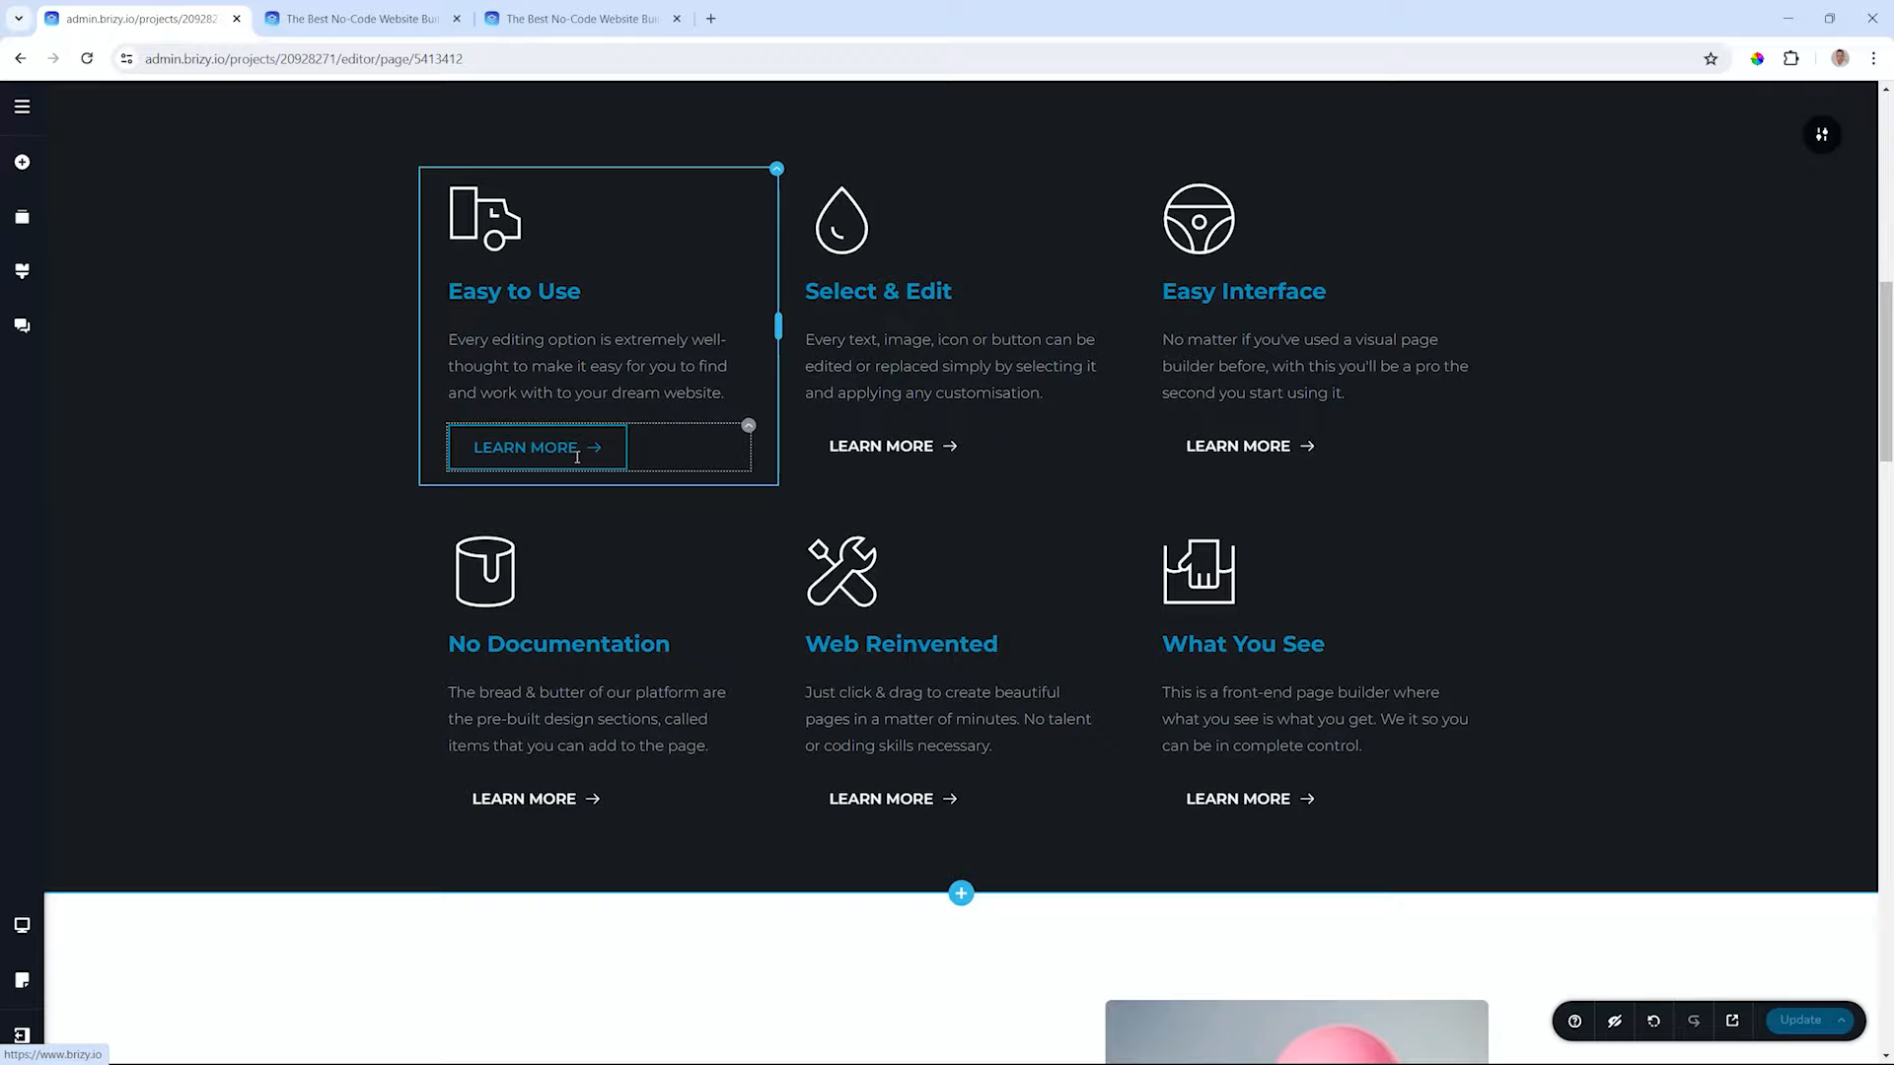
click(577, 455)
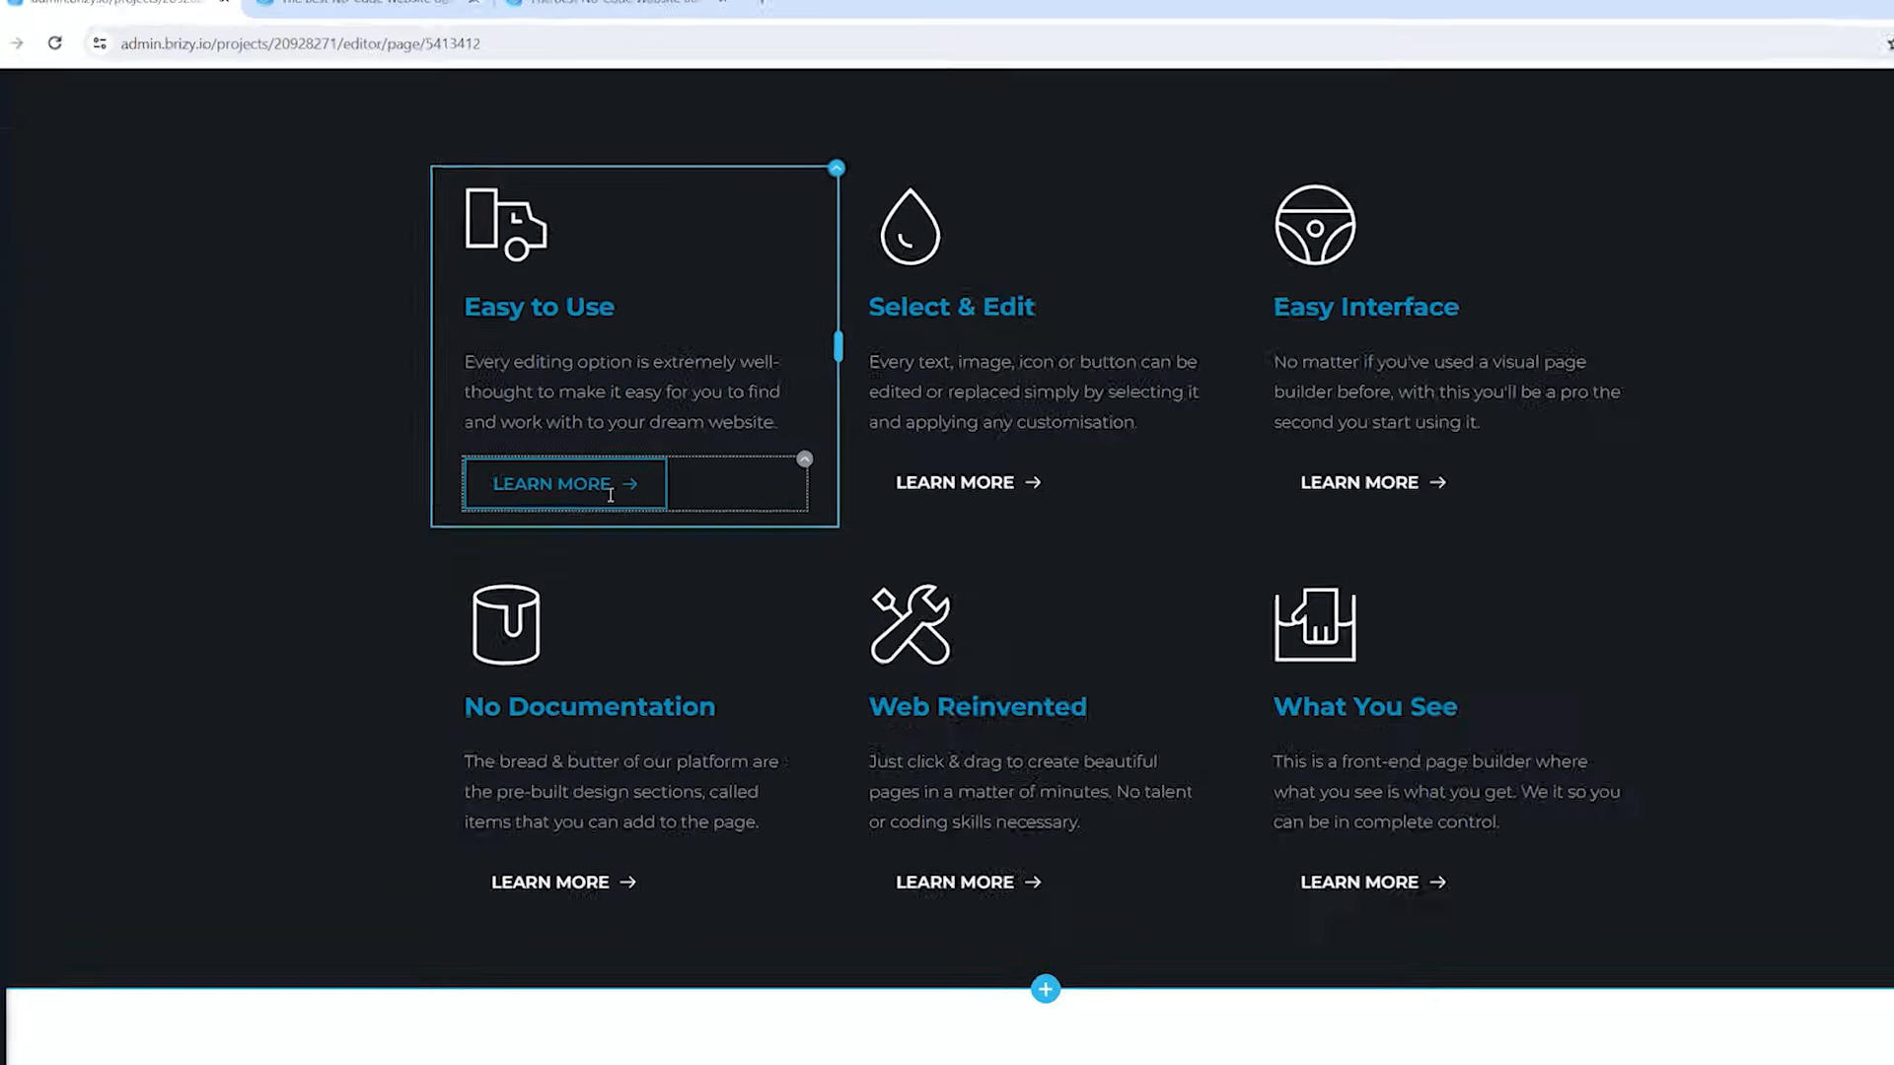
click(706, 632)
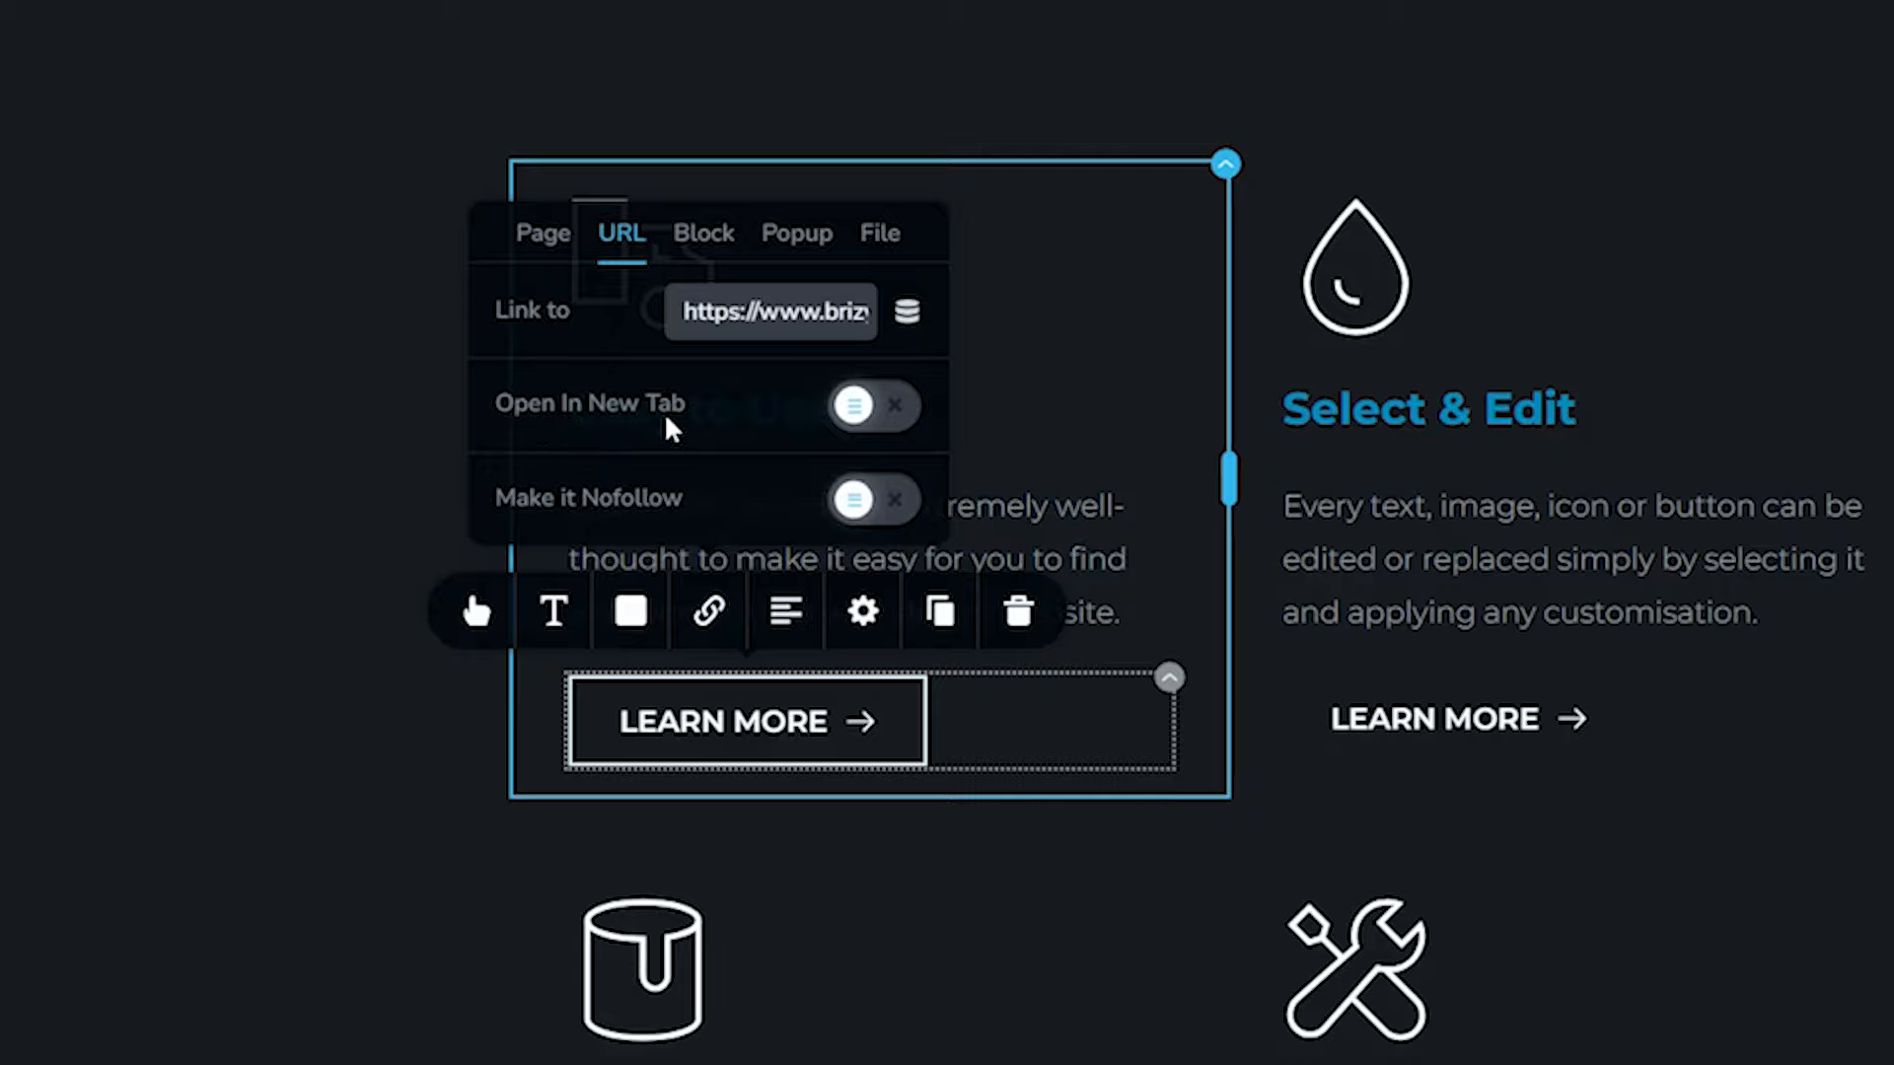
click(891, 409)
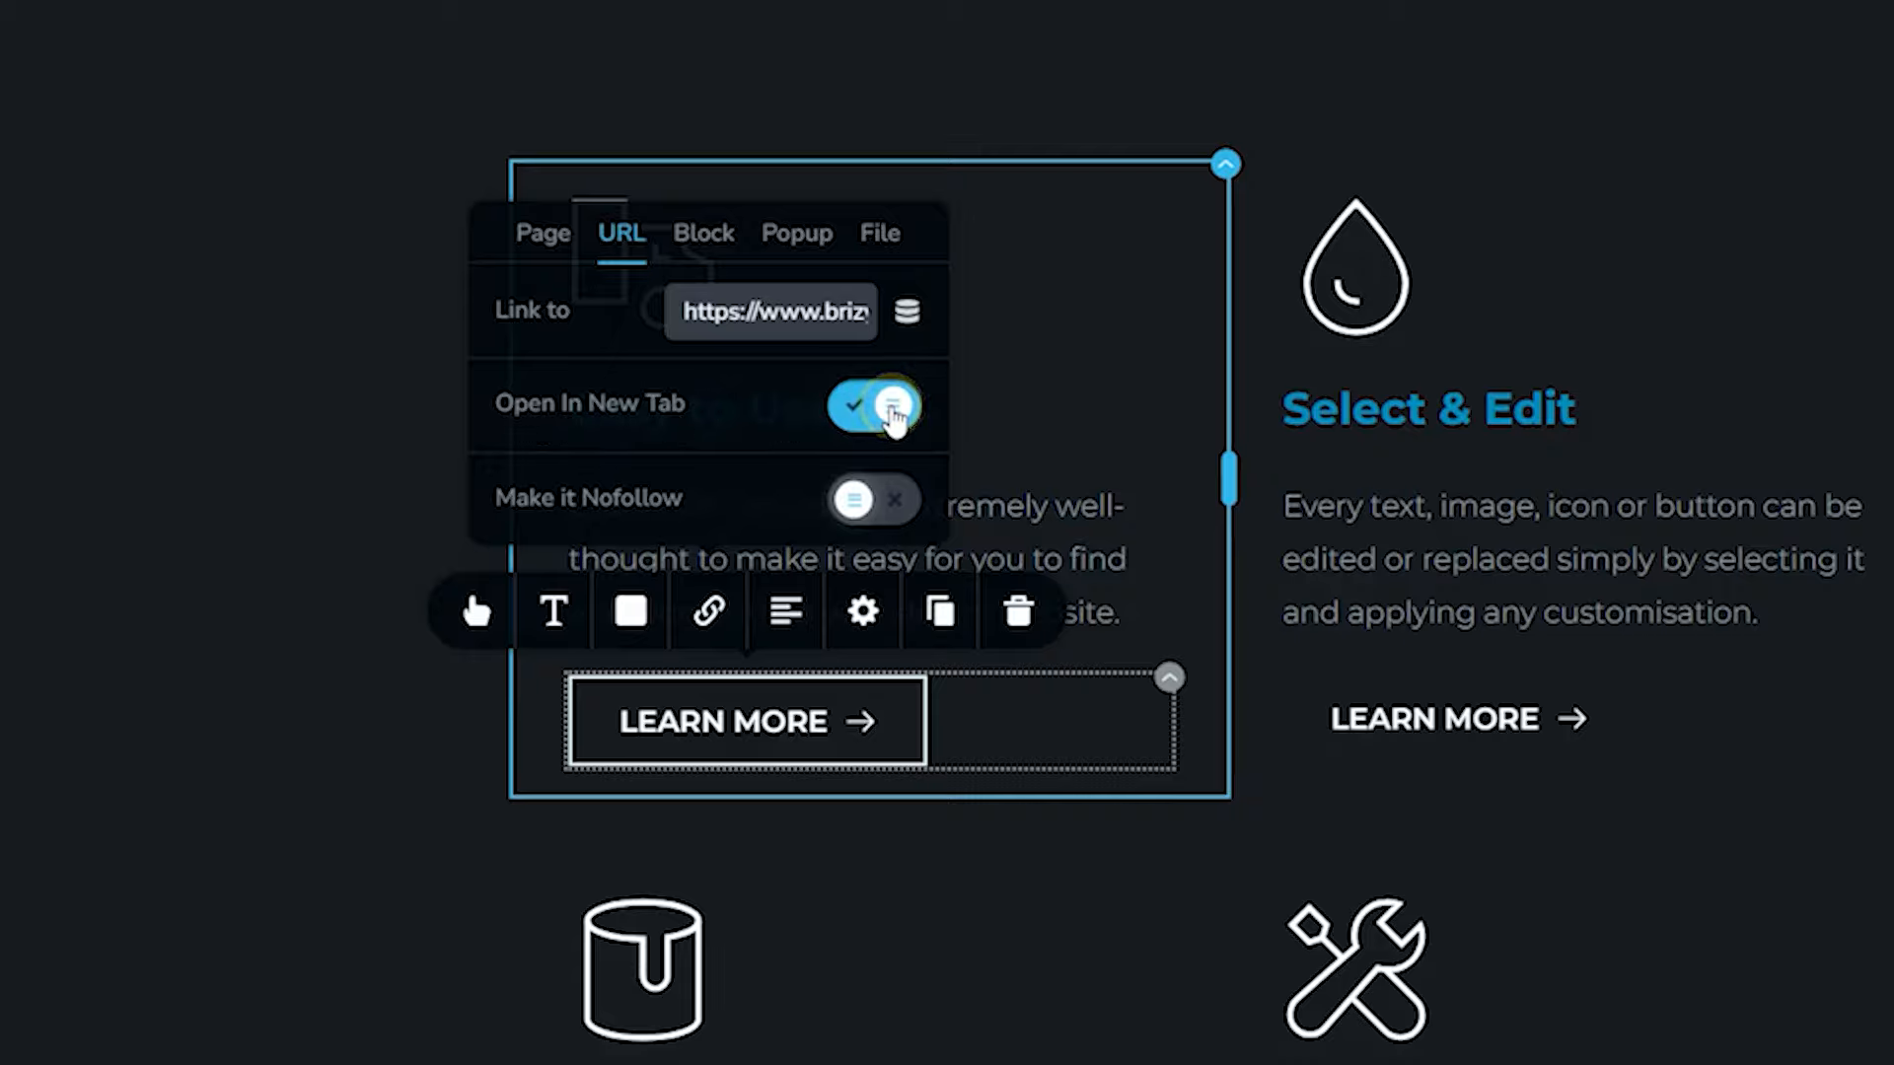
- Update the page again and test the new-tab behavior of the Easy to Use button in a fresh live preview
click(1814, 1016)
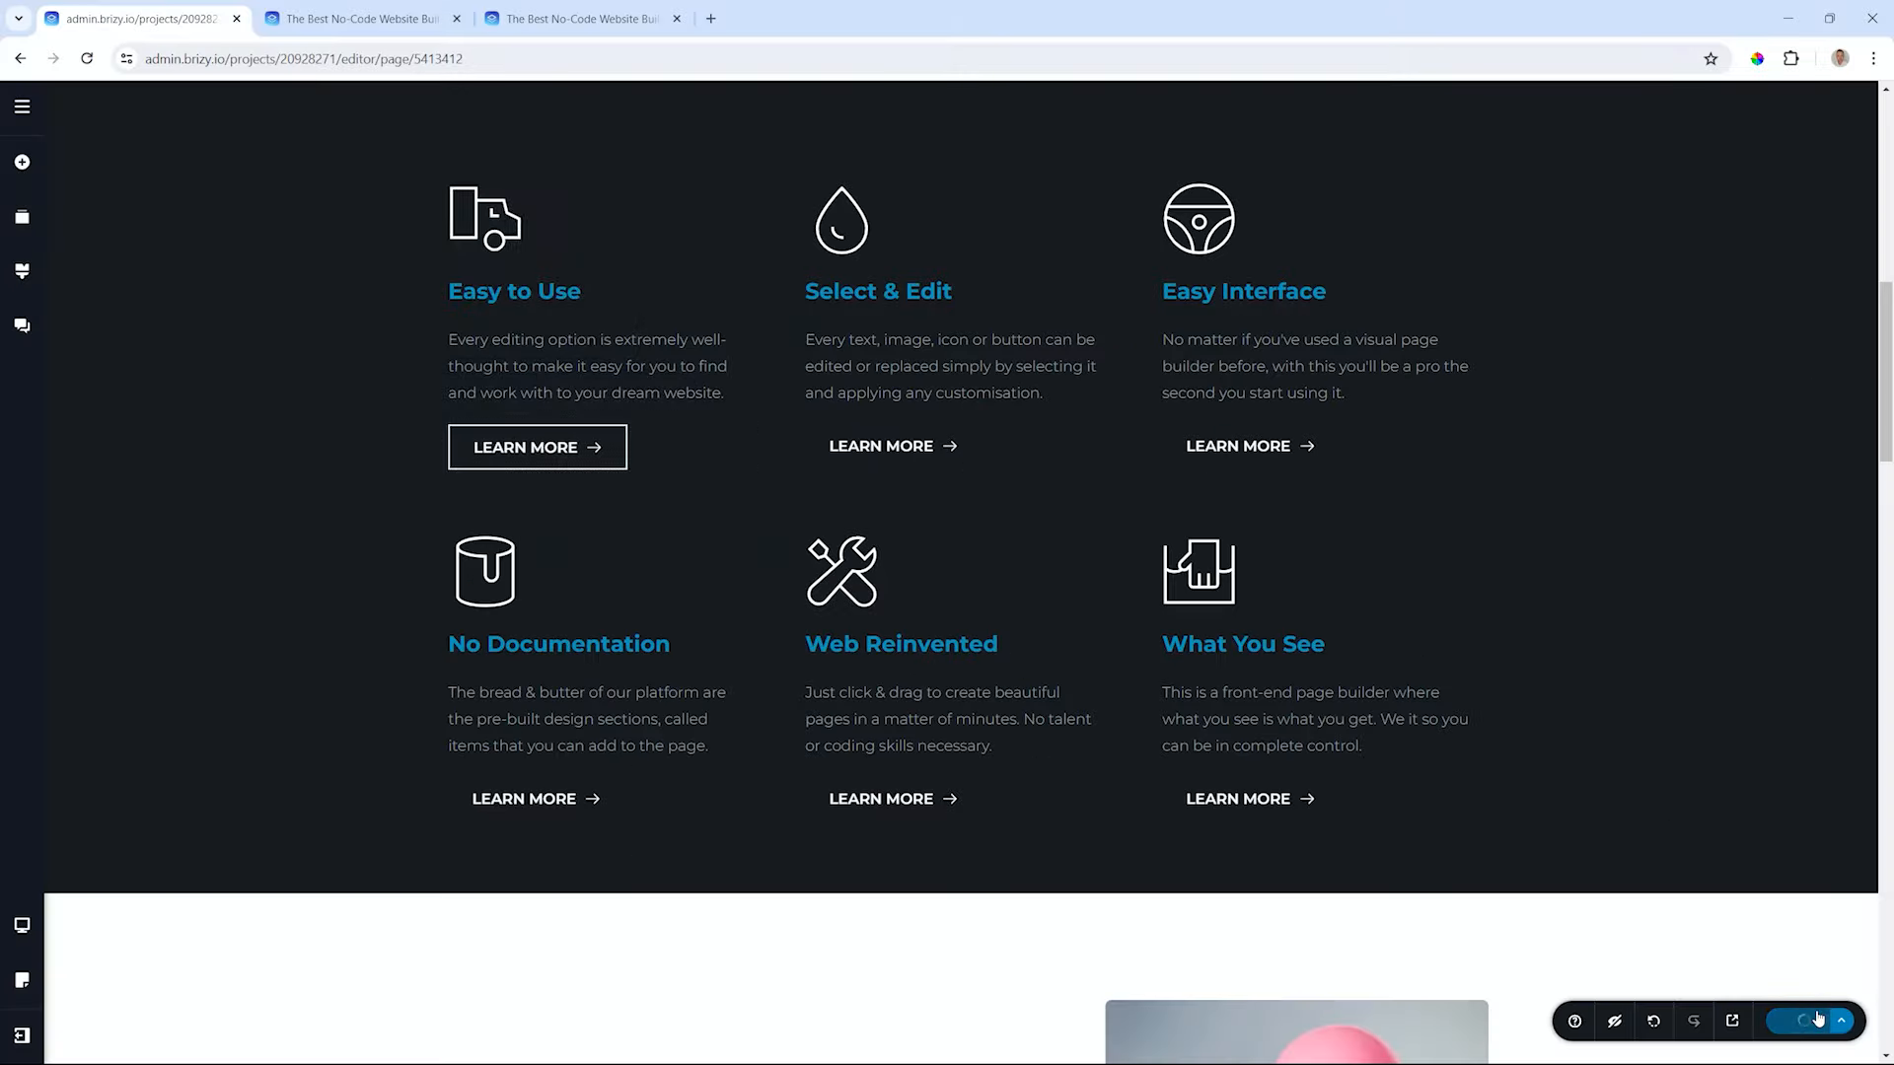
click(1734, 1017)
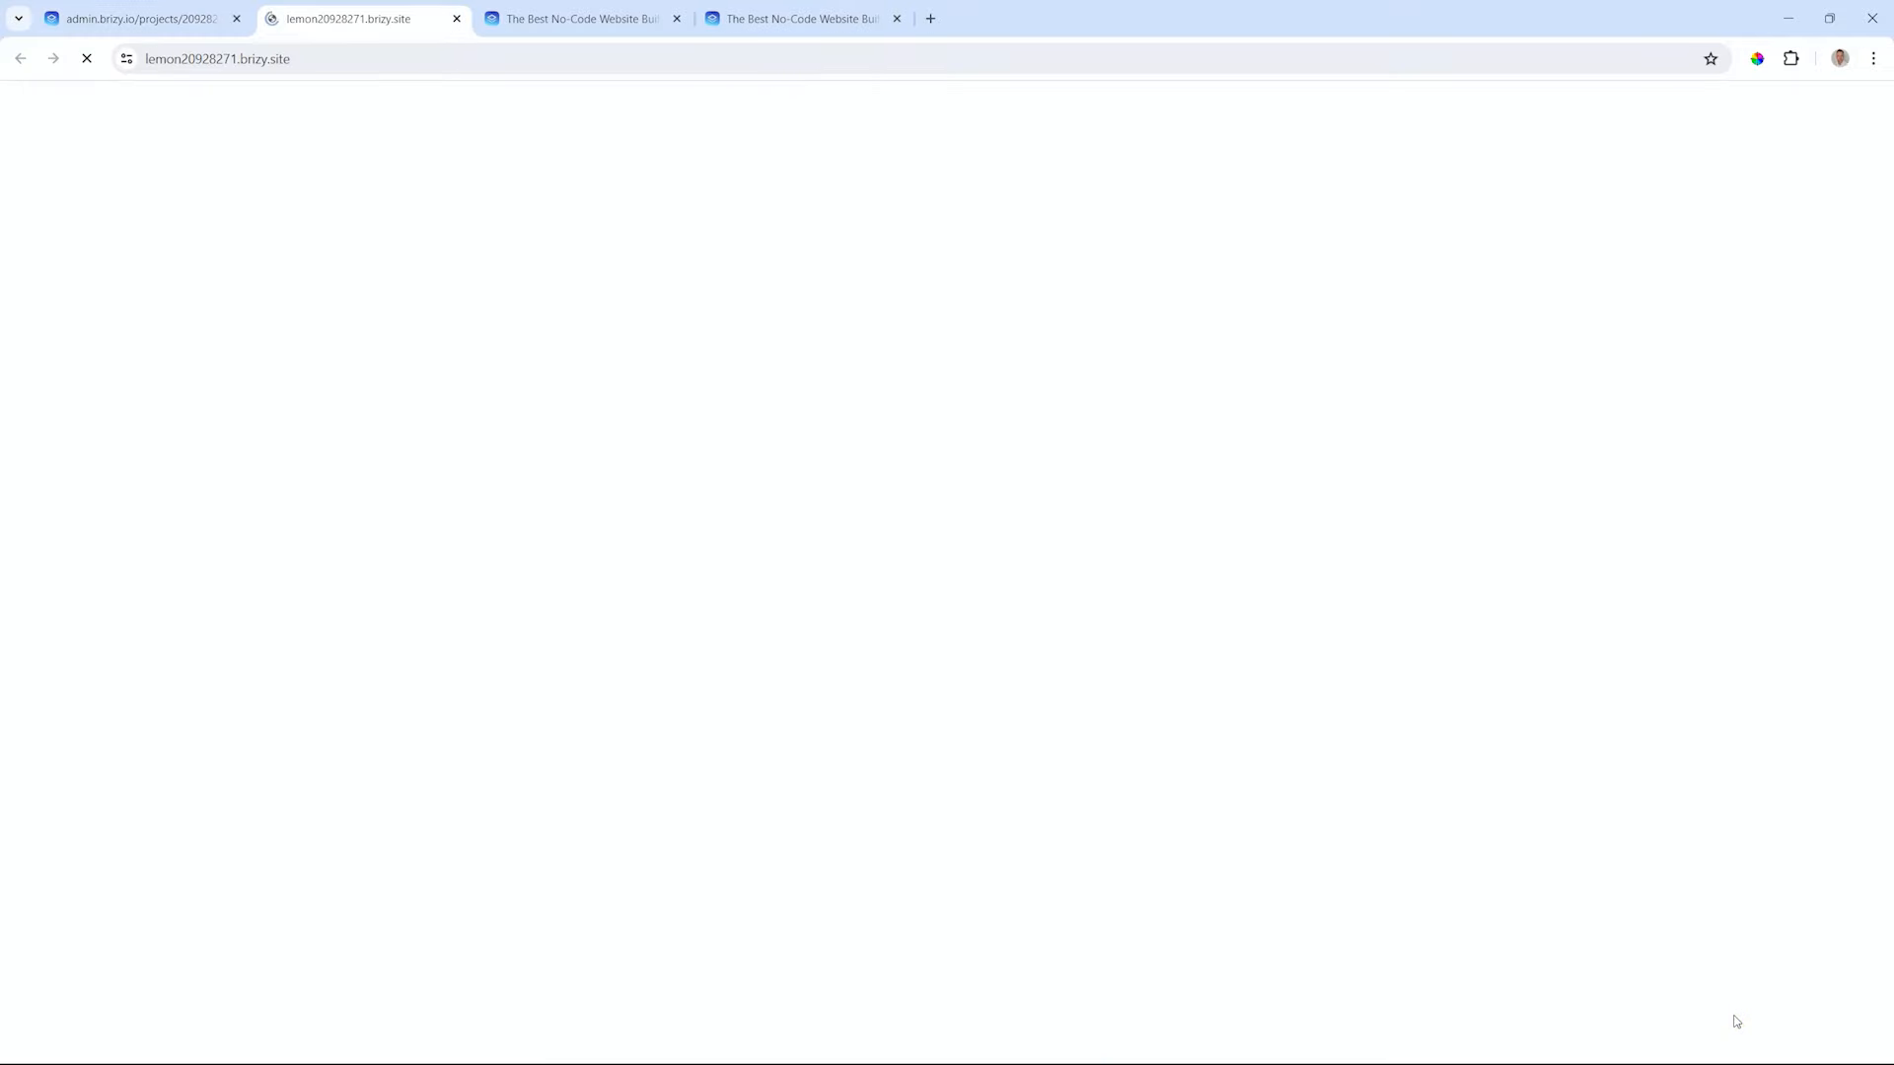
scroll(1171, 742, down, 8)
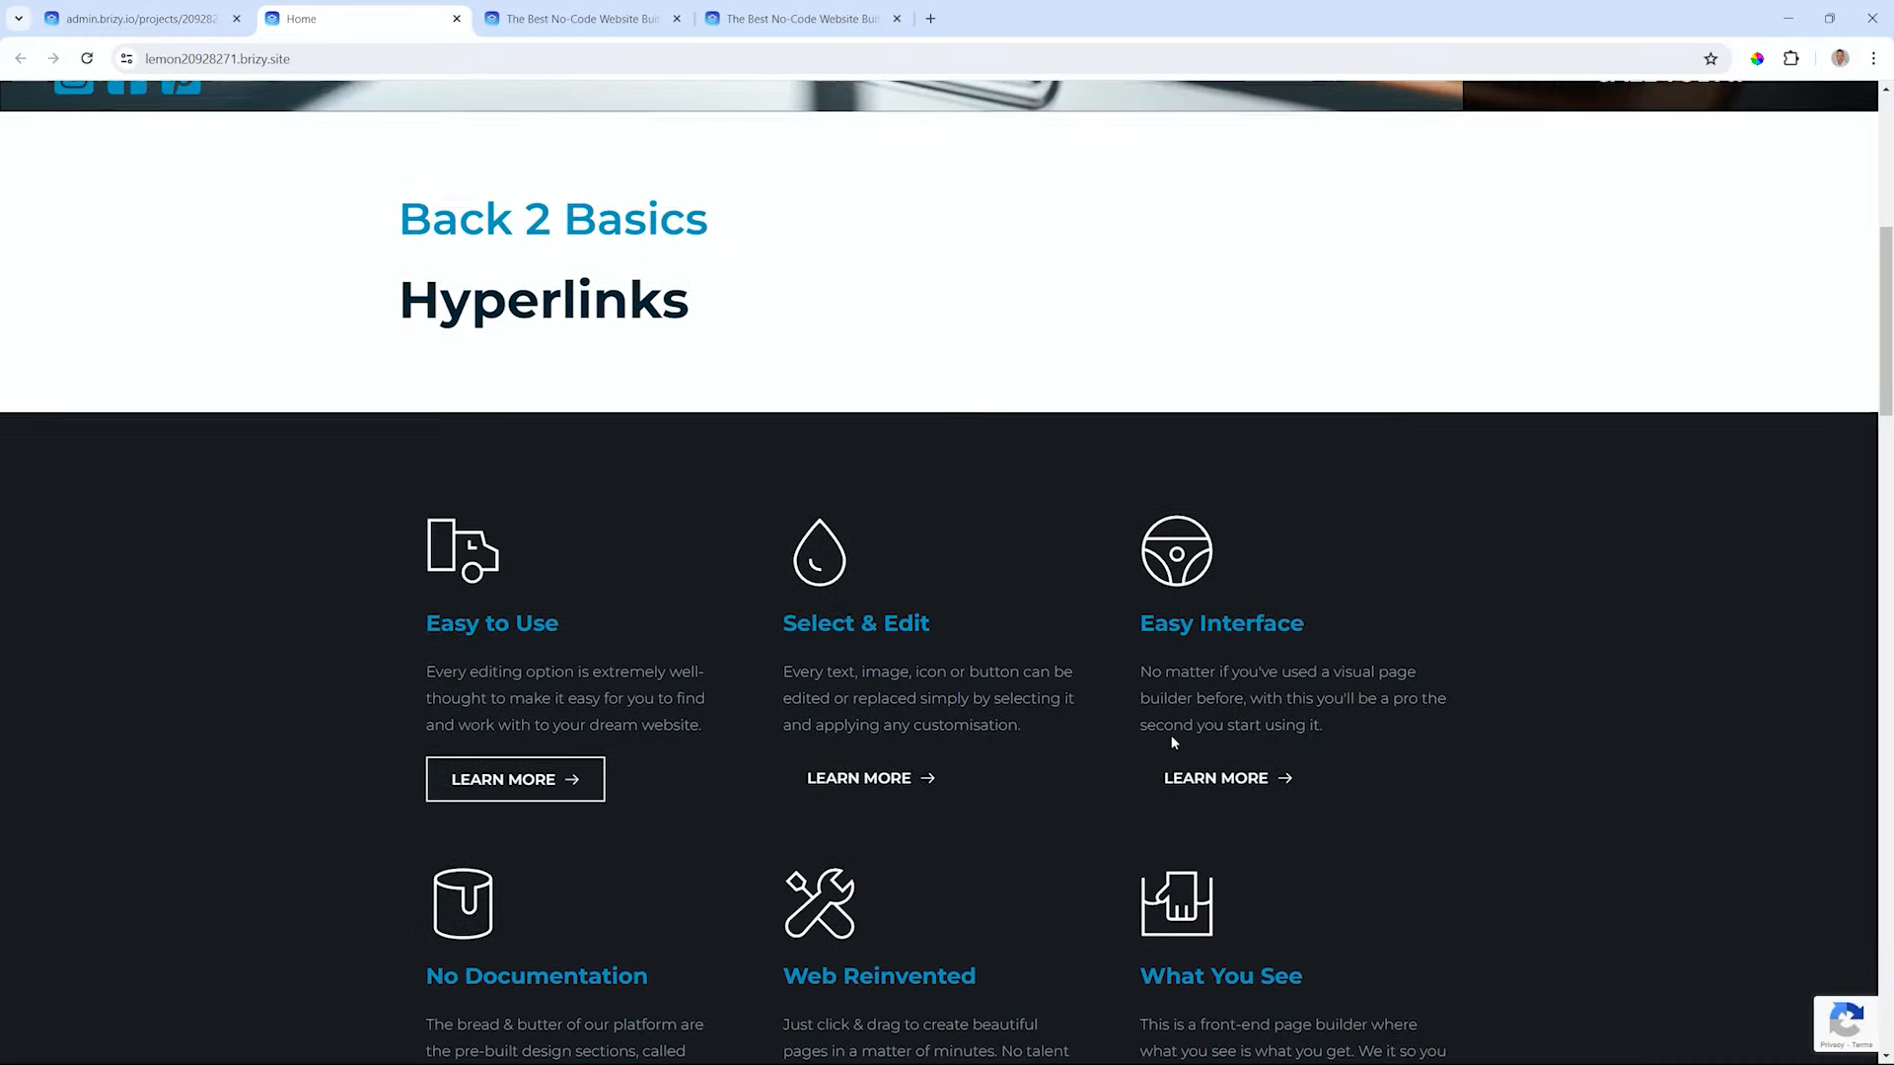
click(542, 641)
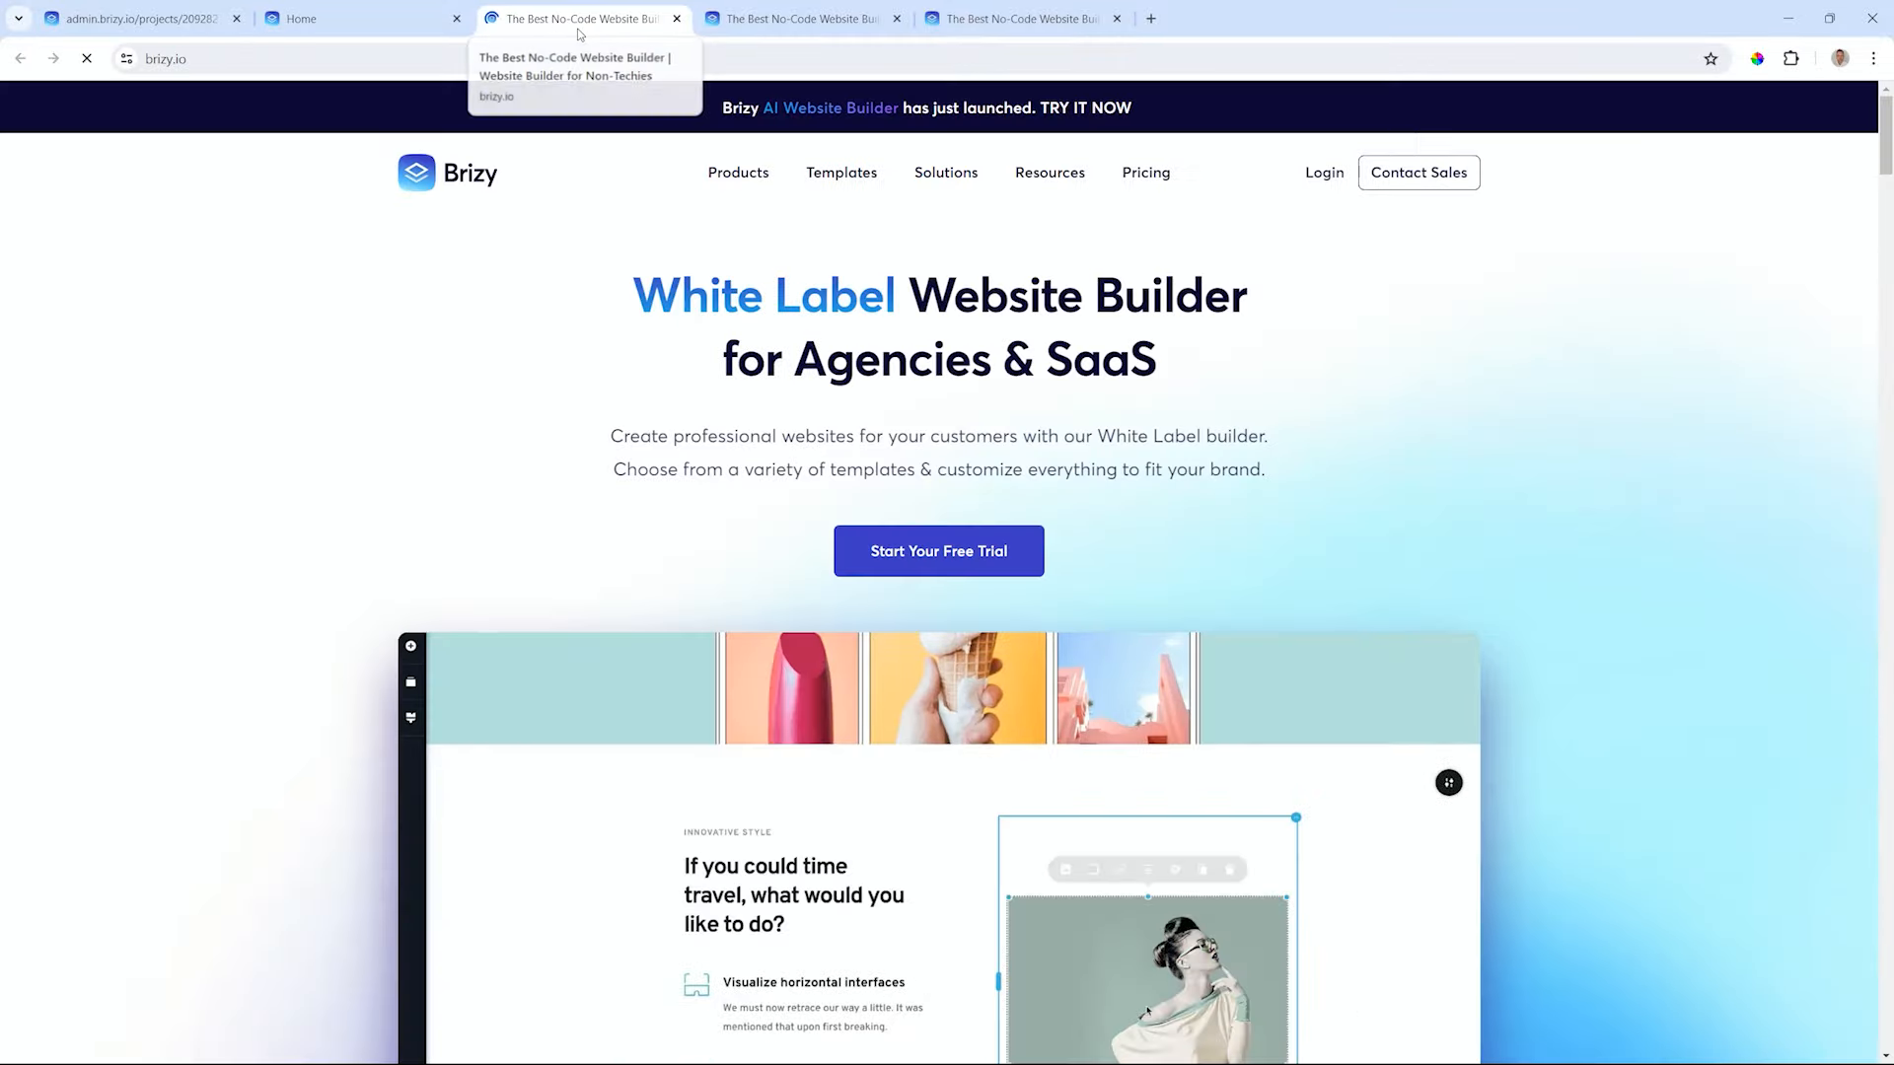
- Compare the live Home page tab with the brizy.io tab opened by the button
click(384, 18)
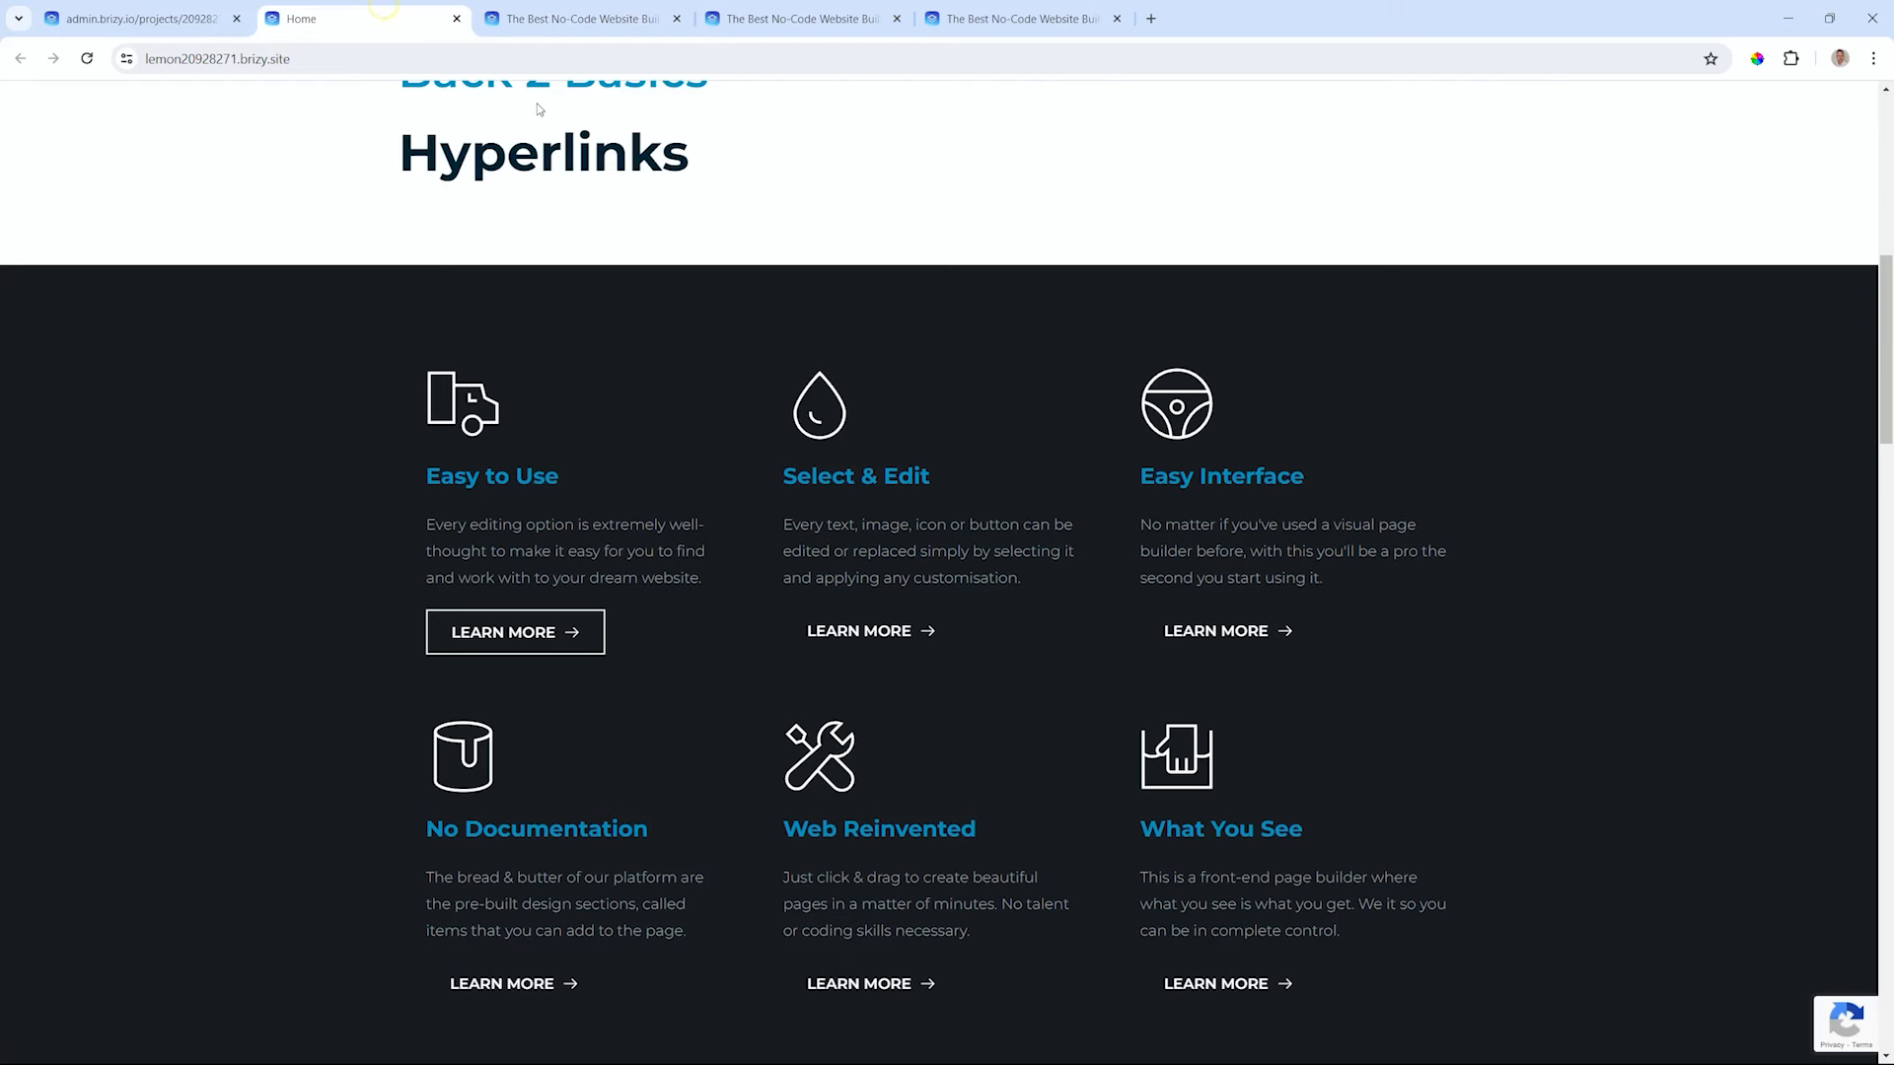
click(538, 22)
click(347, 12)
click(523, 18)
click(402, 12)
- Back in the page editor, link the Easy to Use heading to the copied Brizy URL and set it to open in a new tab
click(172, 14)
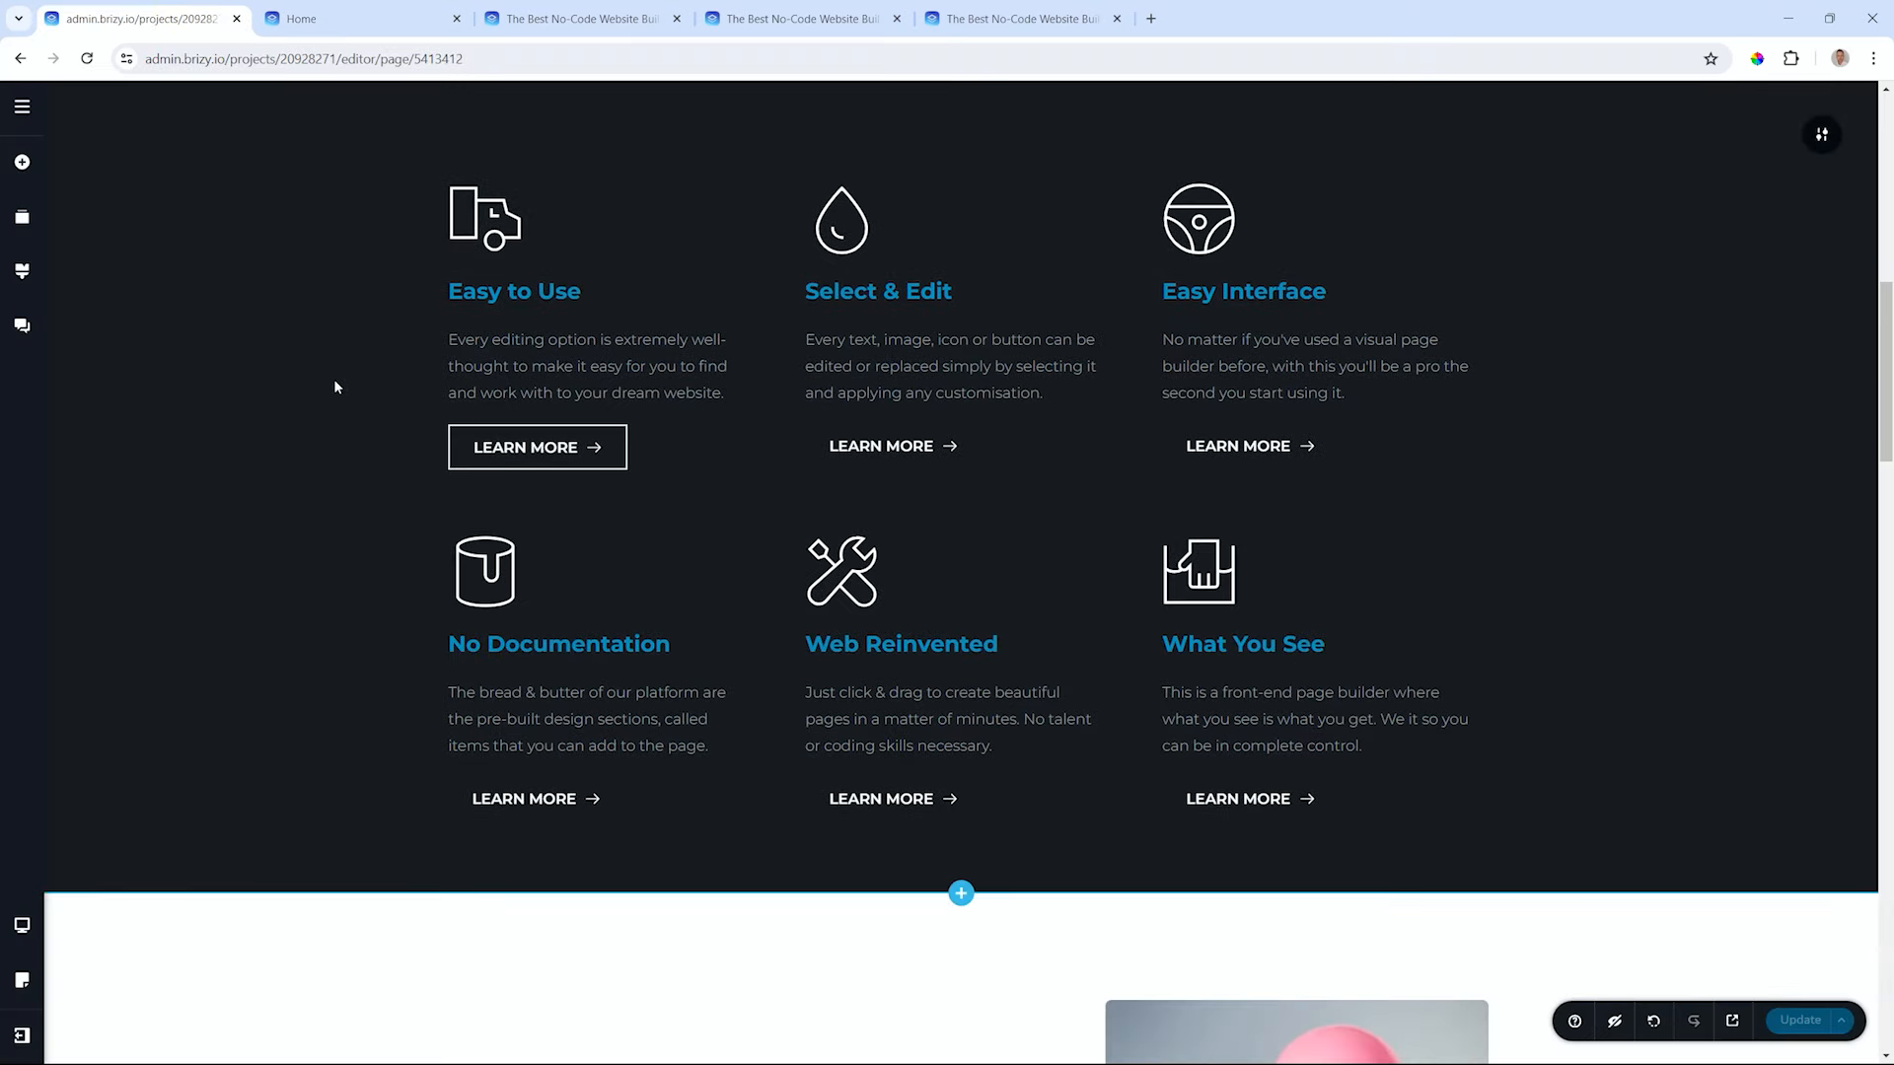
click(537, 441)
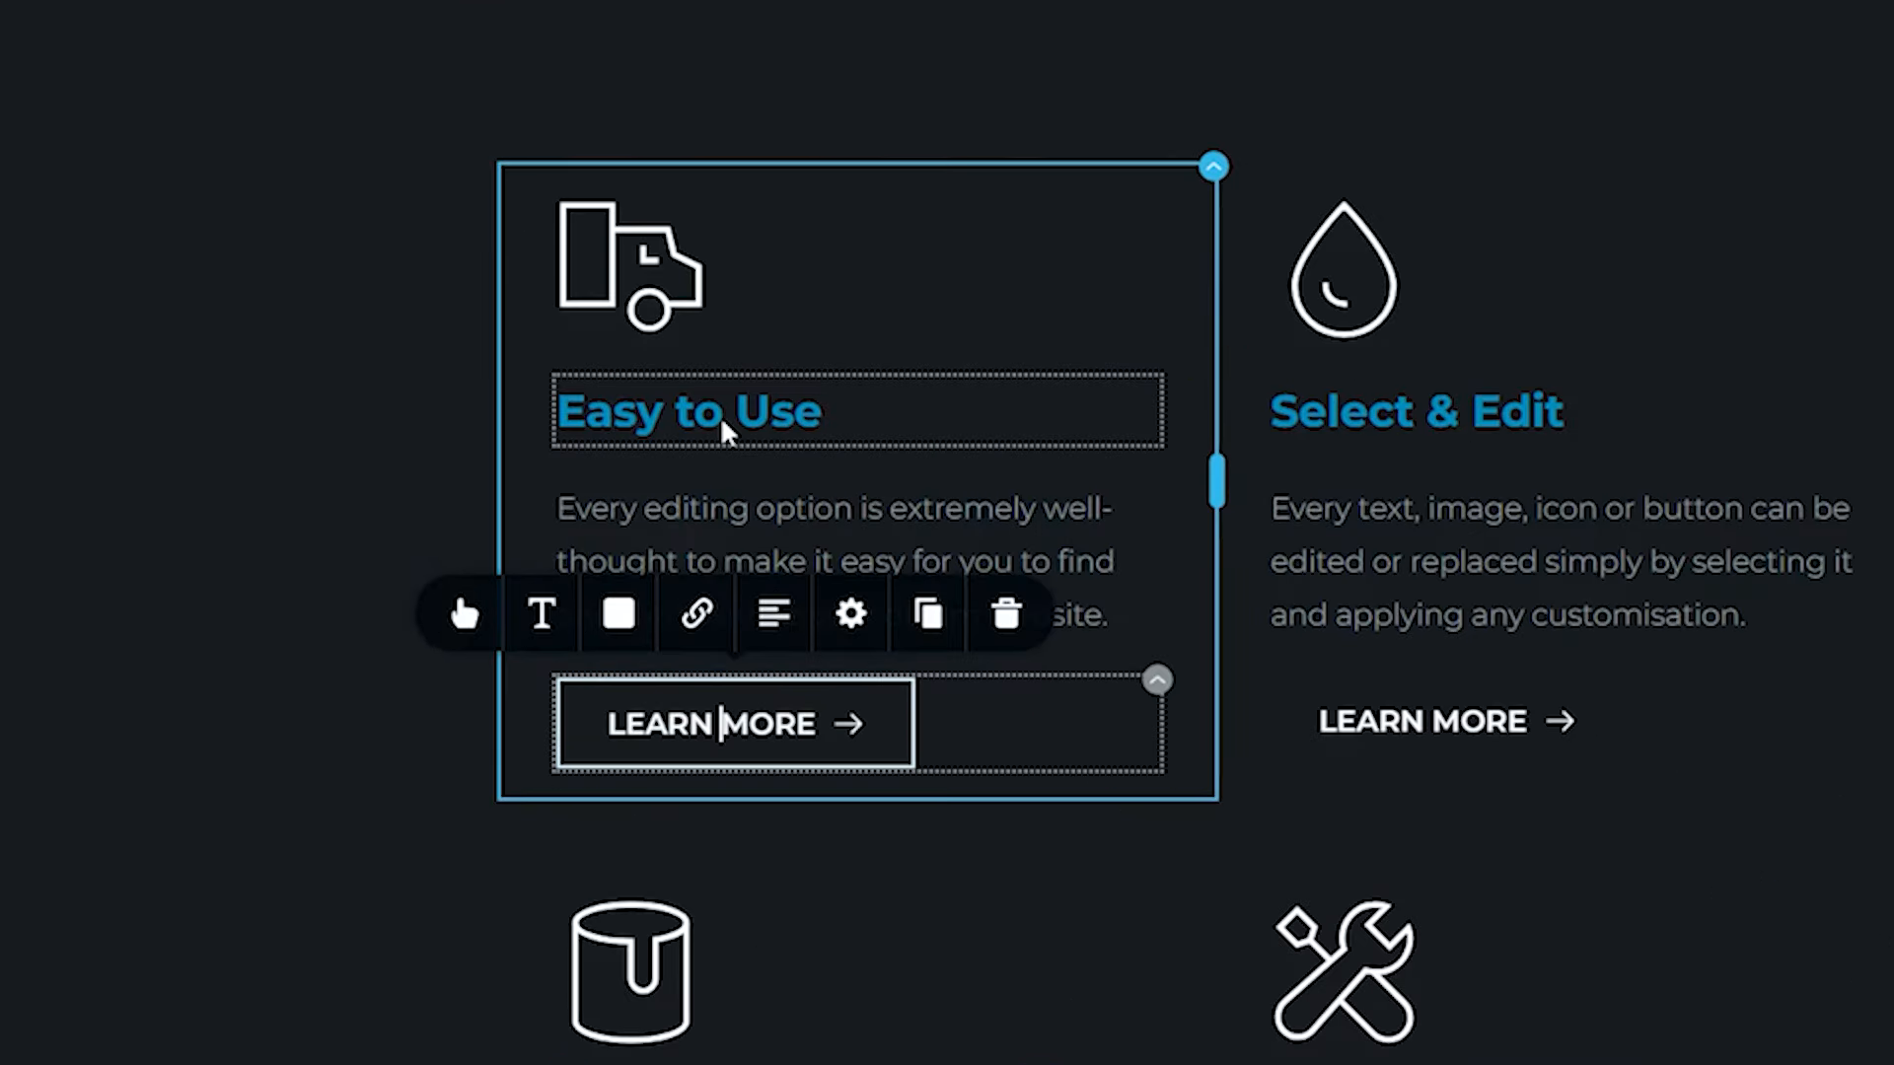
click(530, 296)
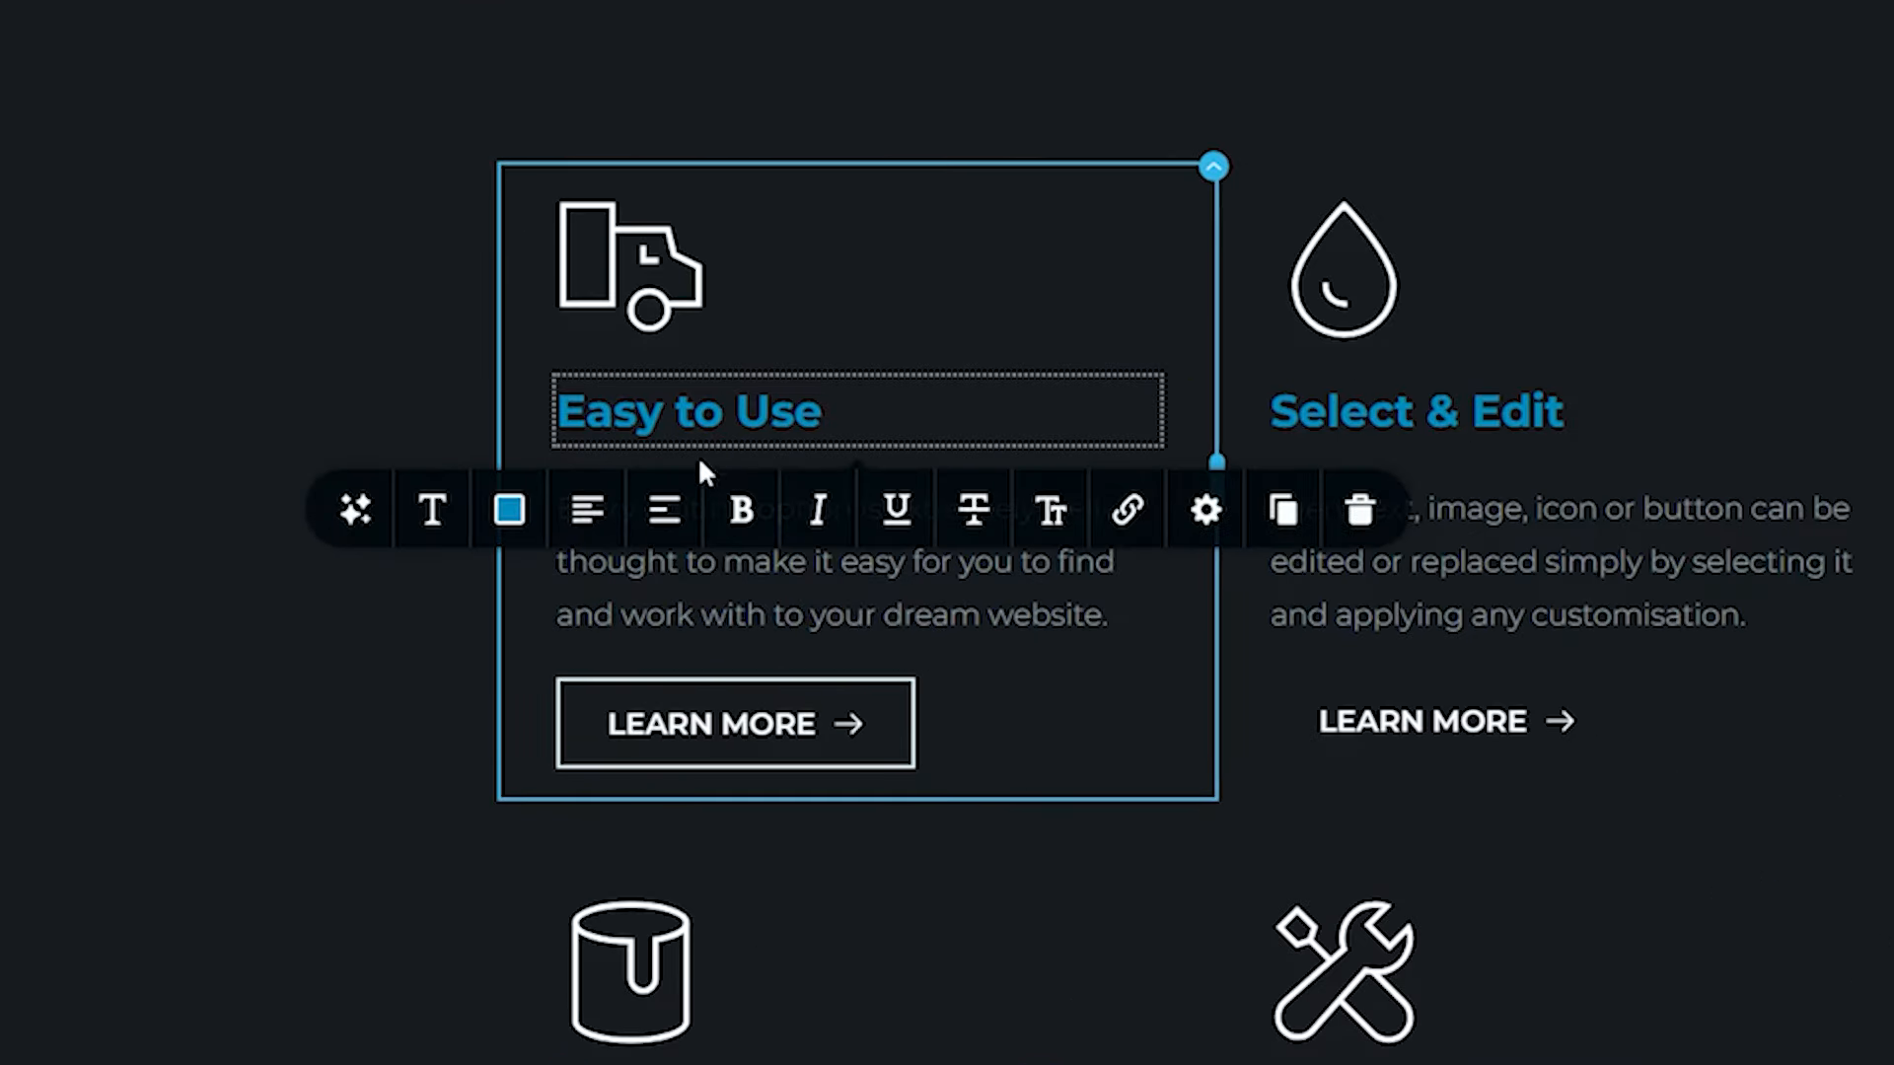
click(1125, 522)
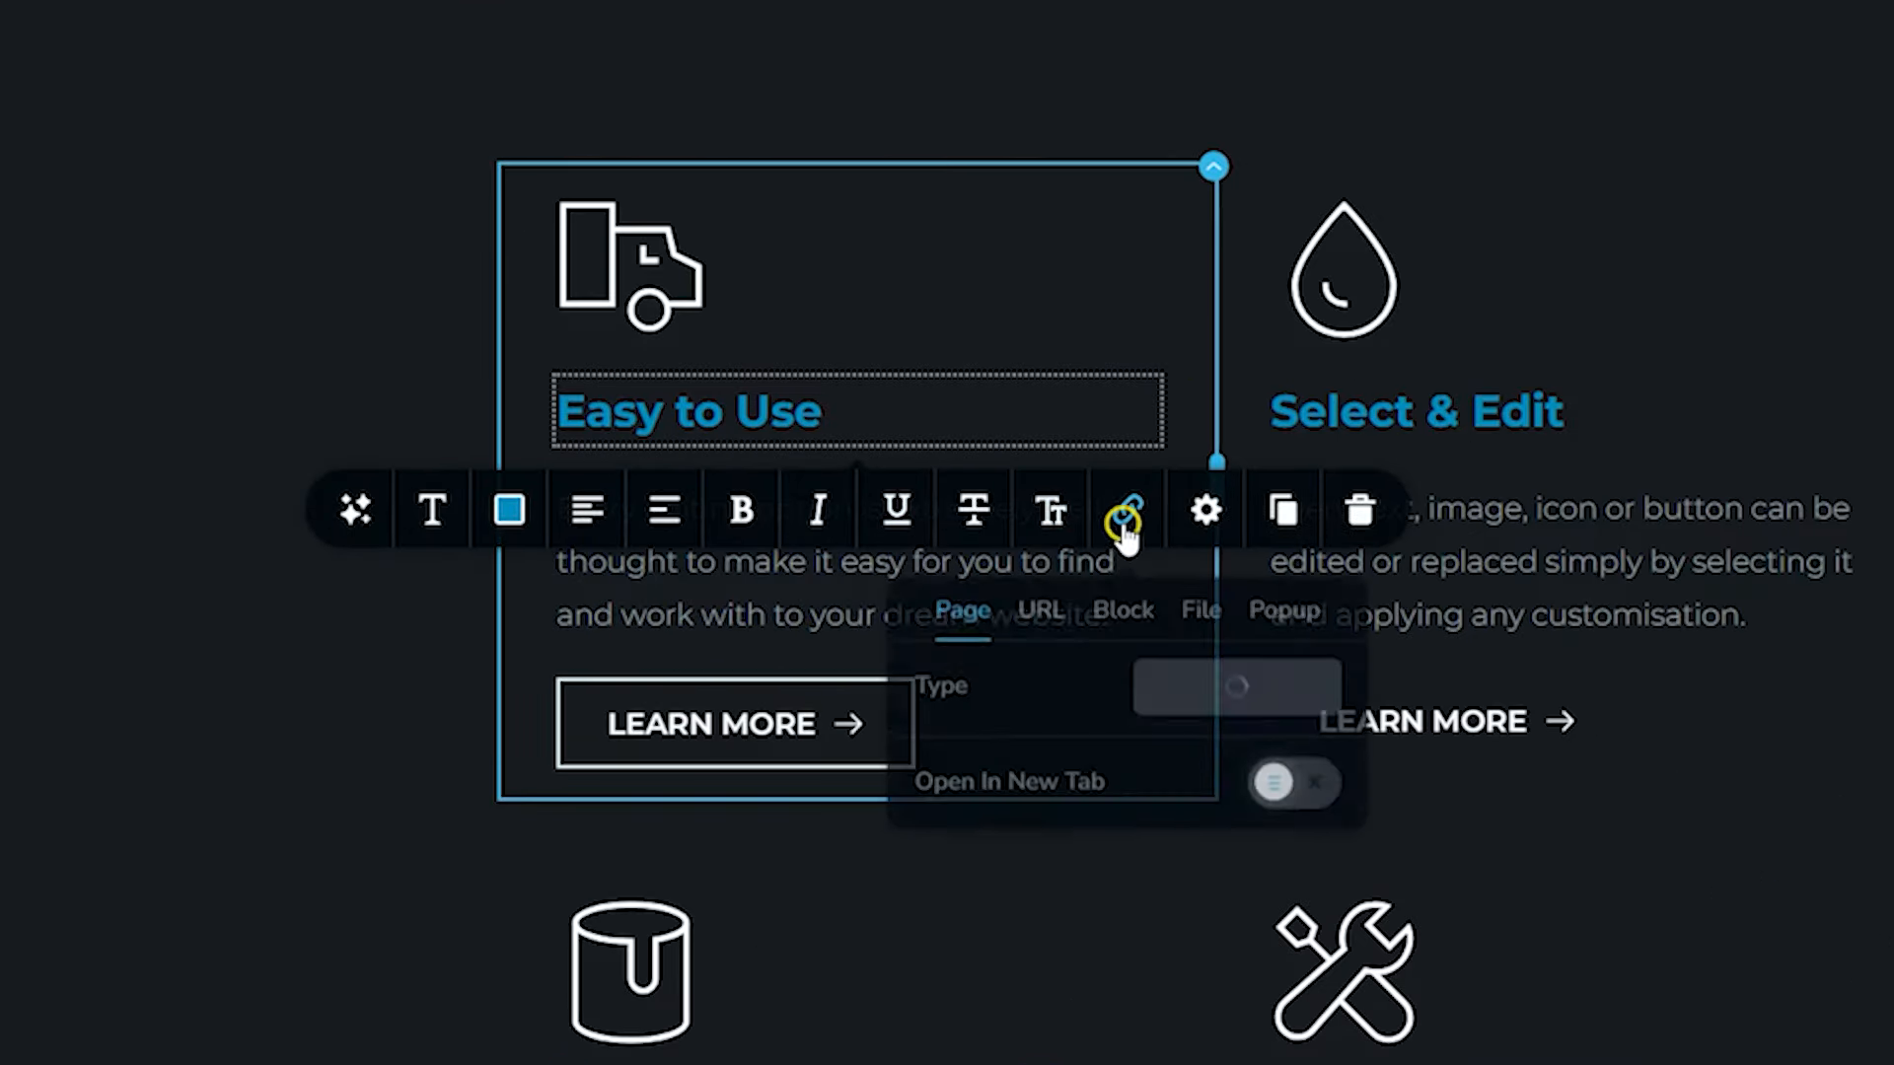
click(1041, 604)
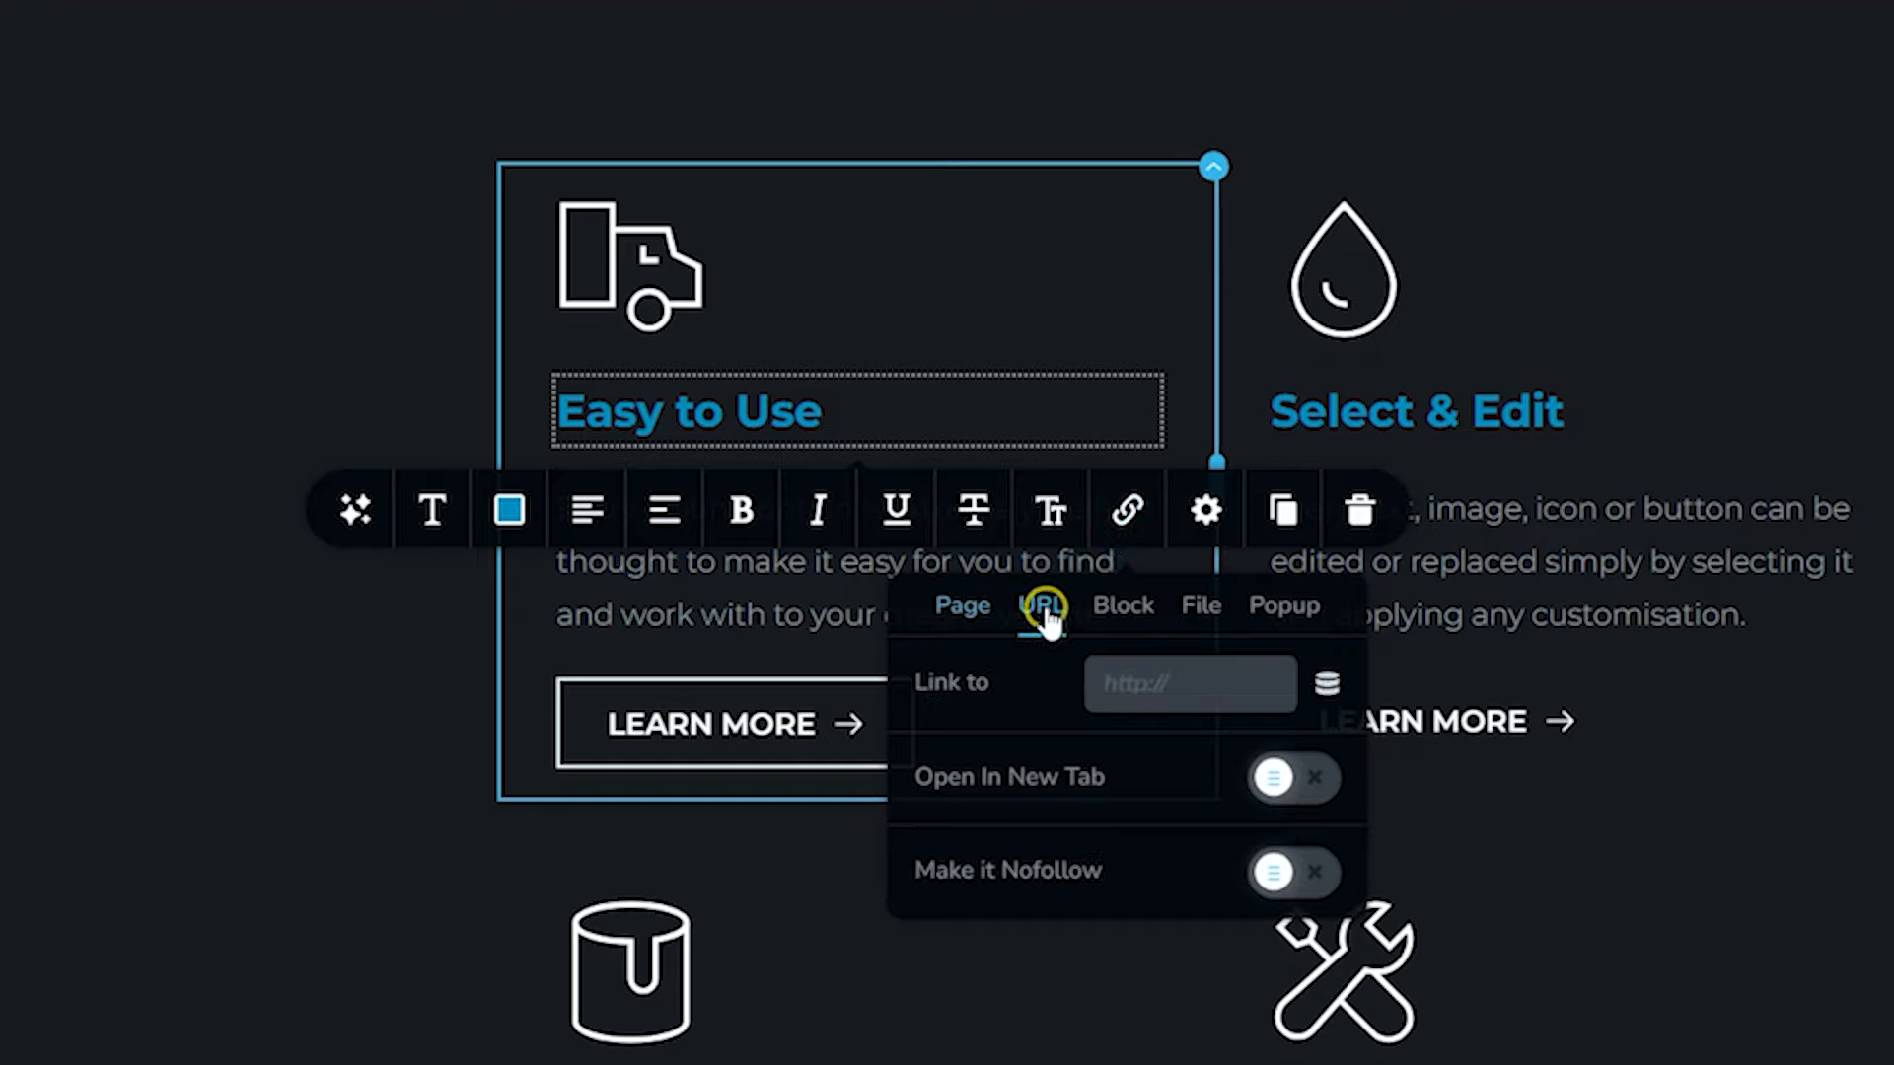
click(1157, 680)
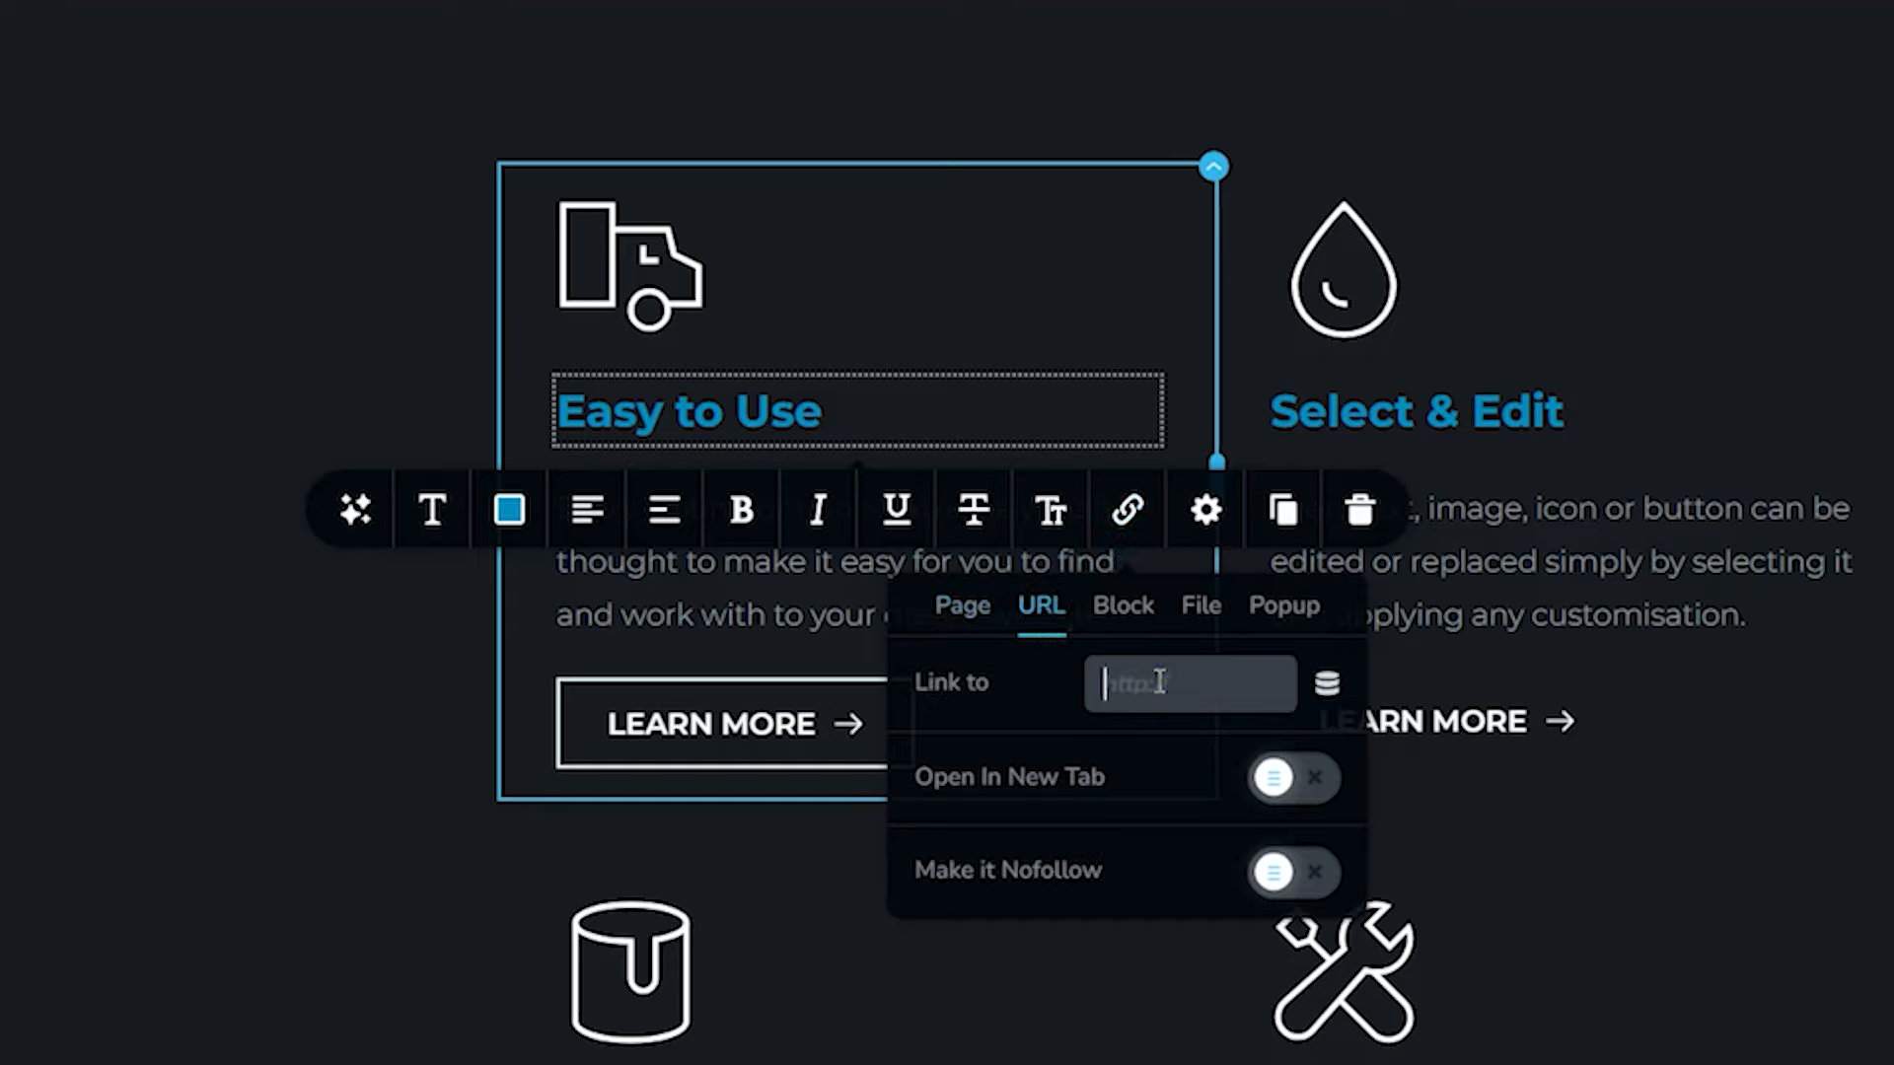
key(ctrl+v)
click(1017, 703)
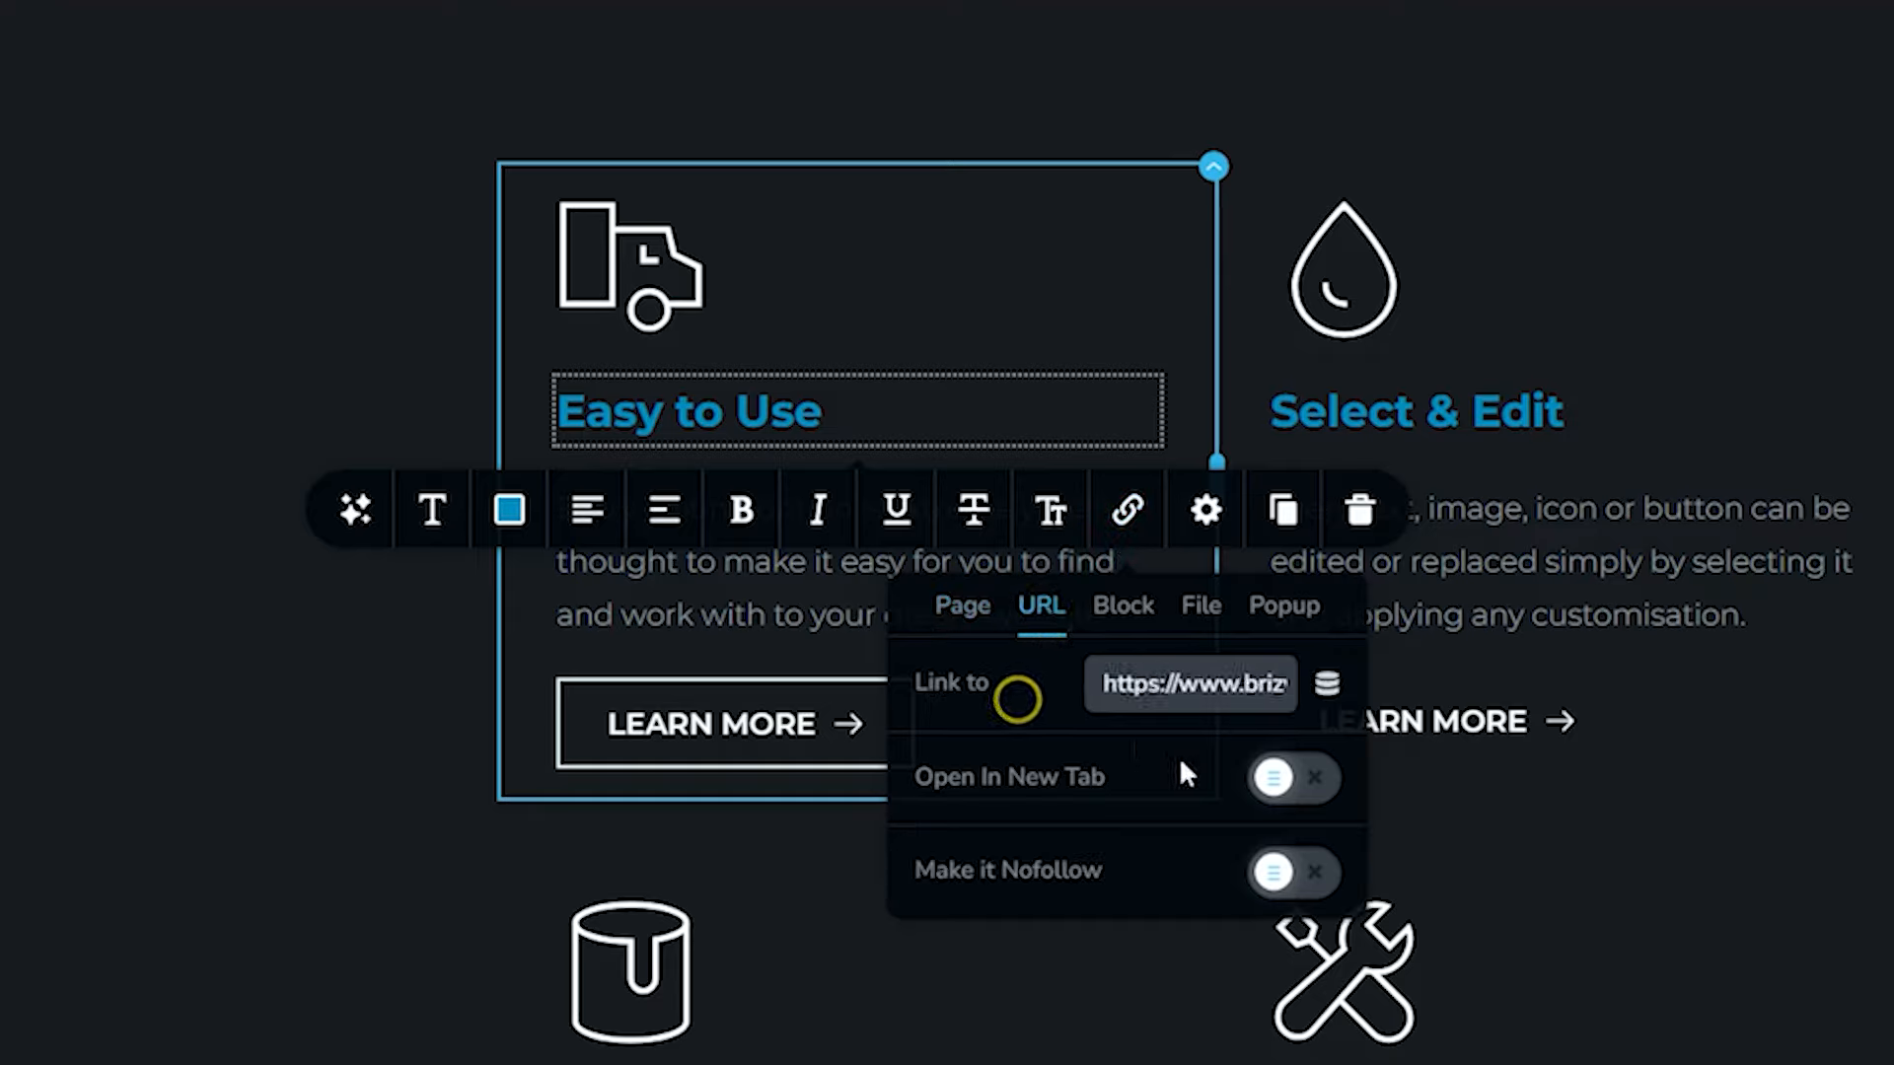
click(1315, 776)
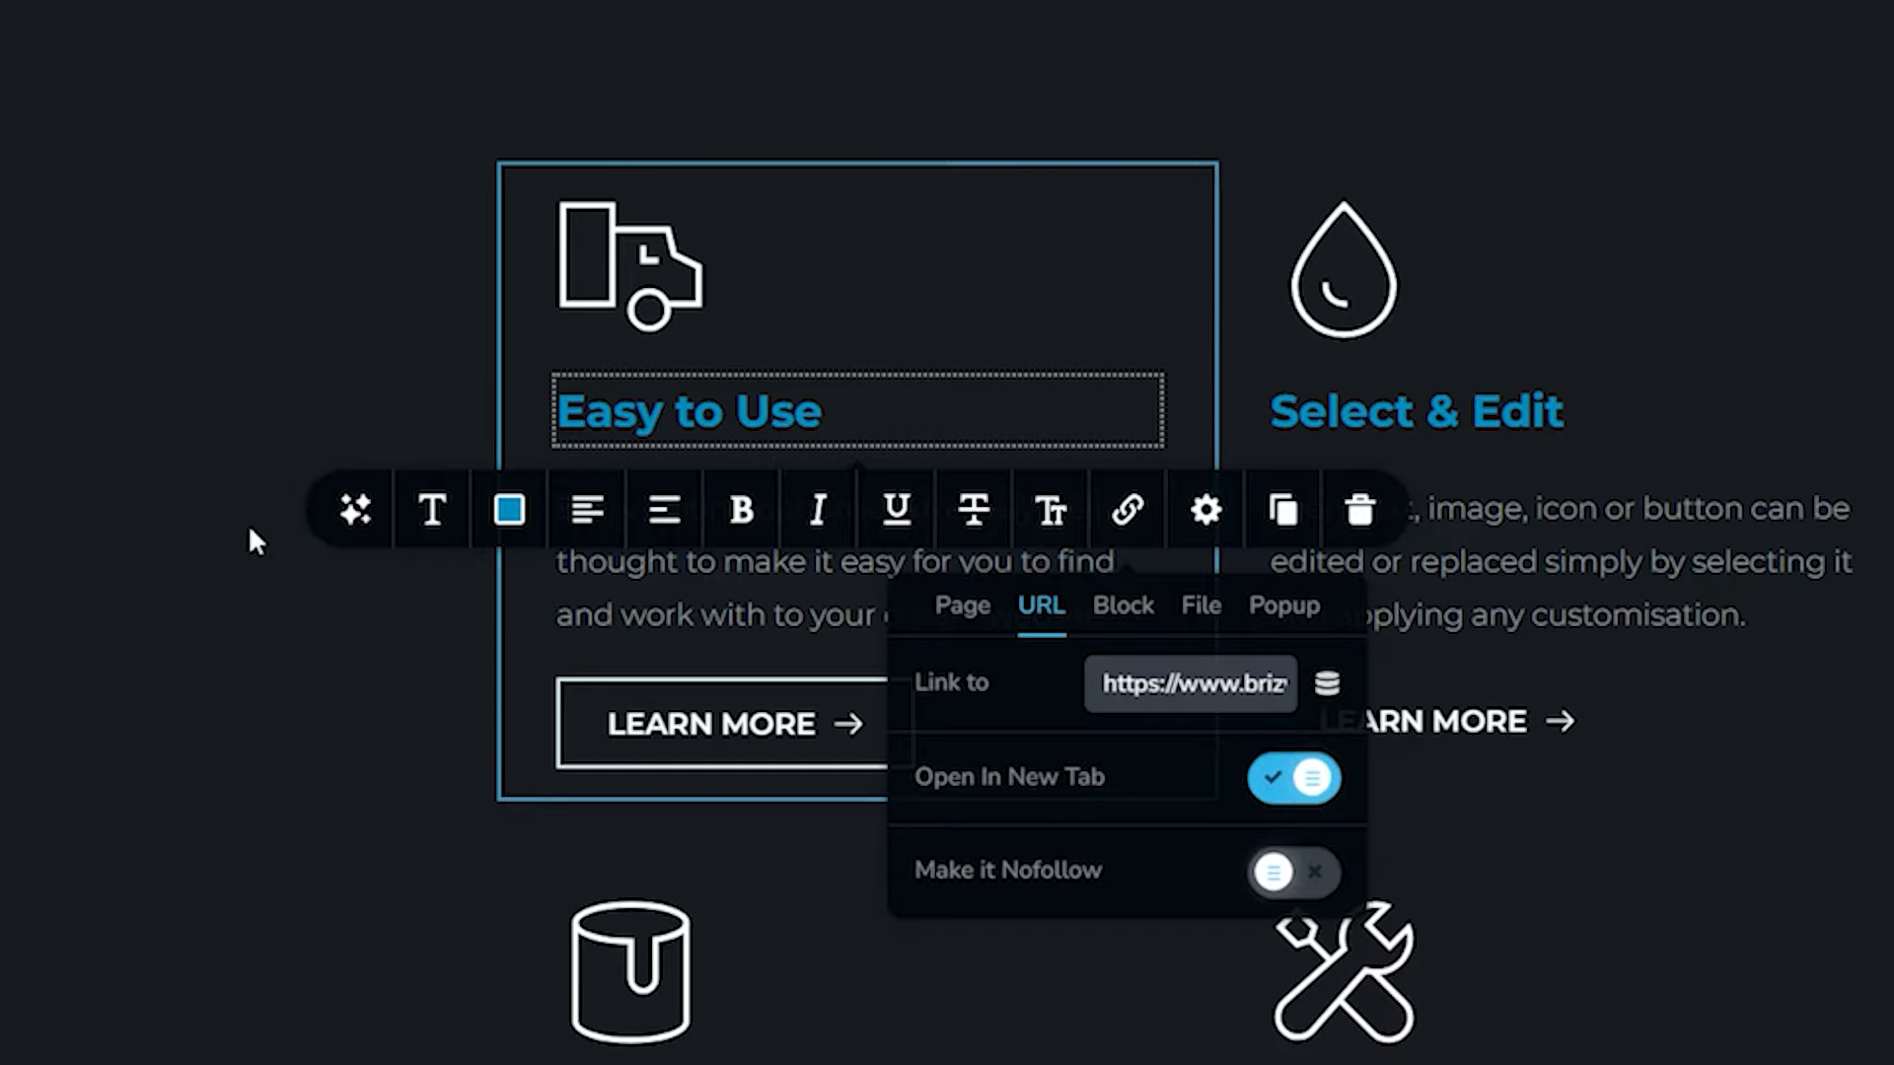
click(271, 720)
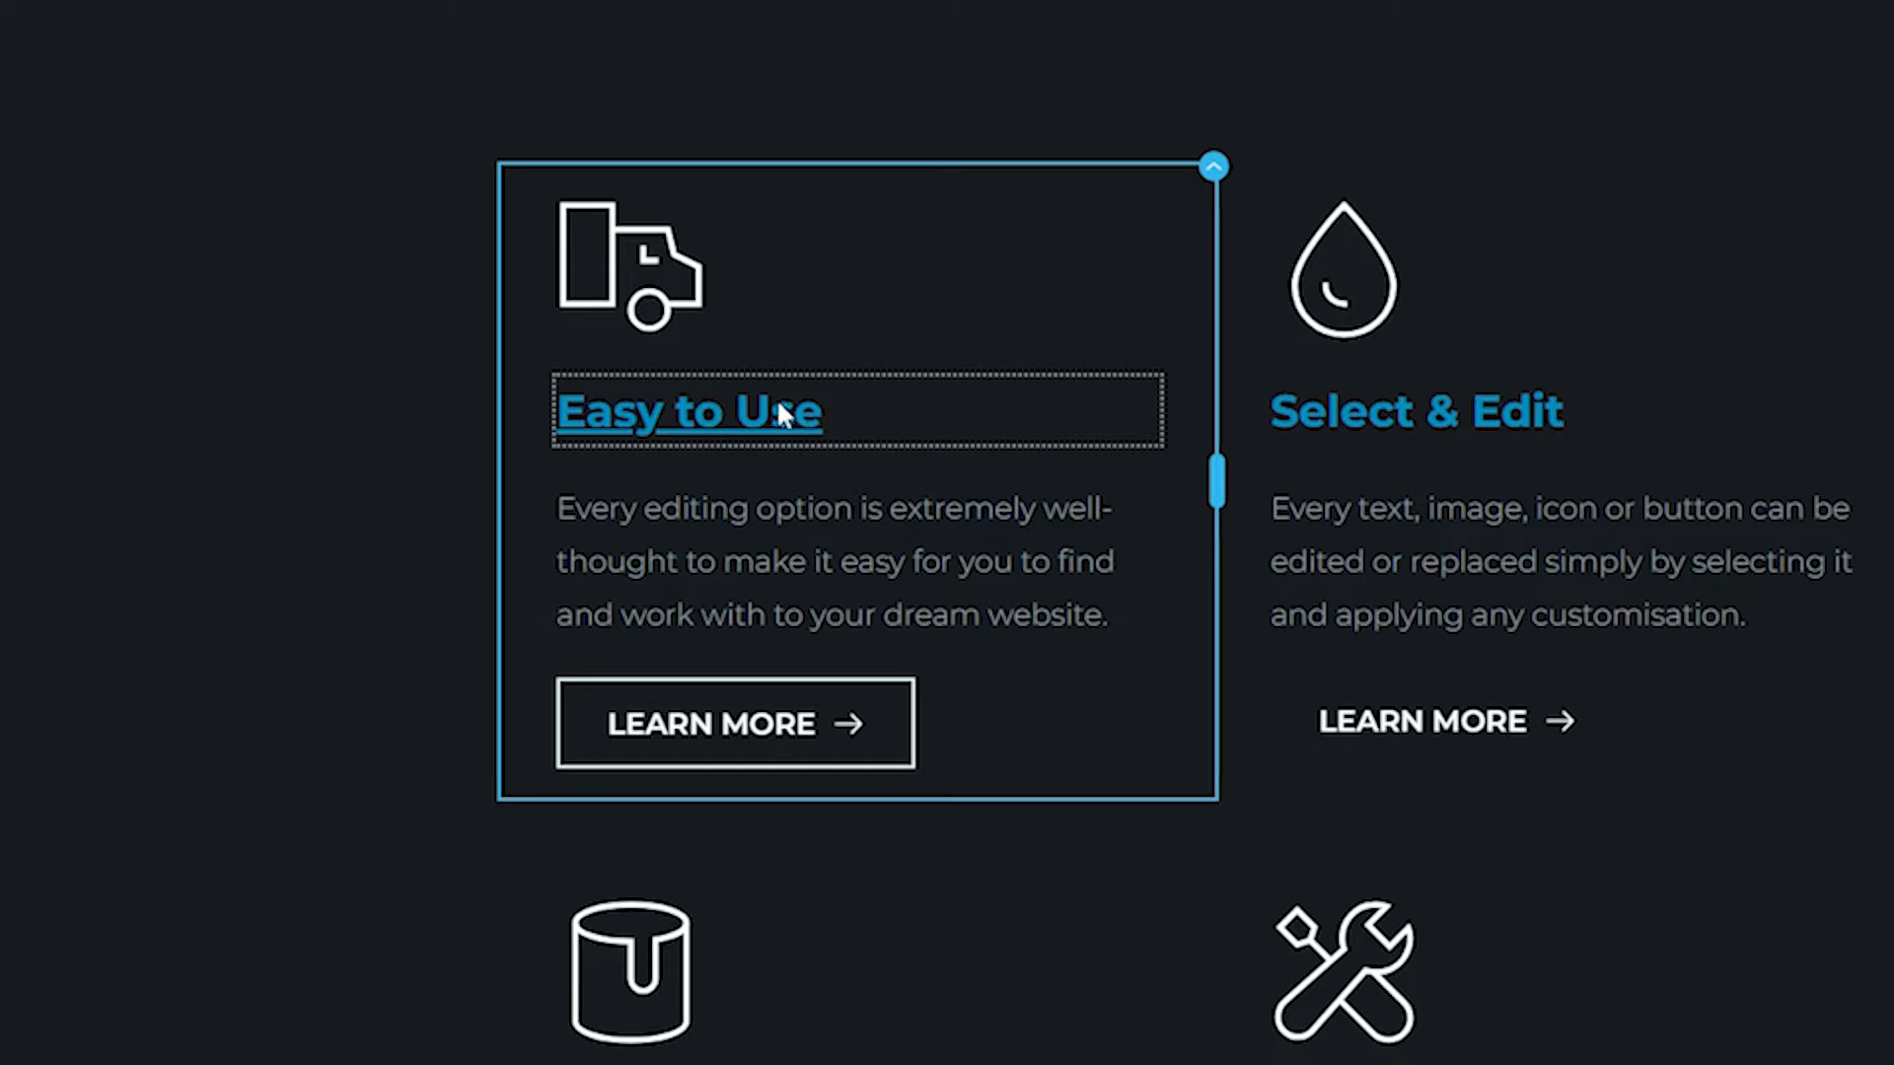
- Color the words "expanding panels" in the Modern UI paragraph with the palette blue #0a99bf
click(750, 407)
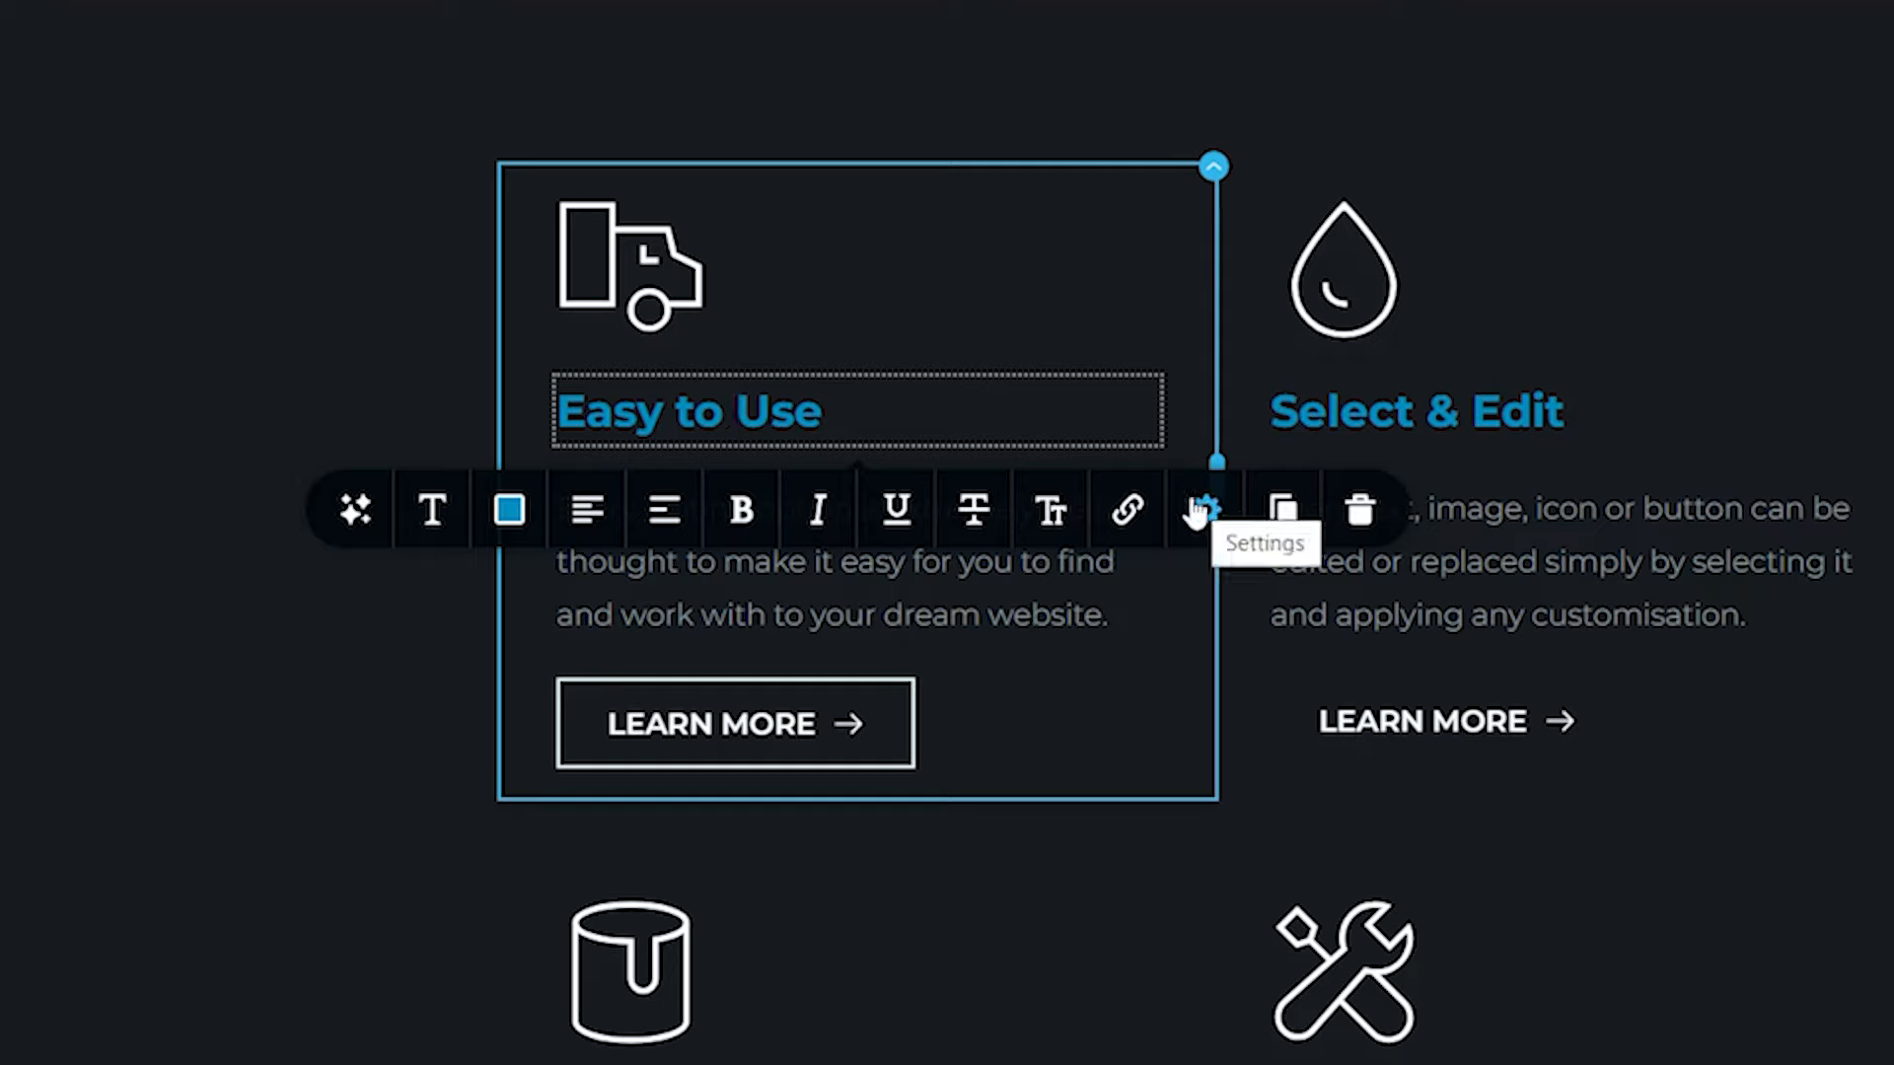
scroll(768, 341, down, 10)
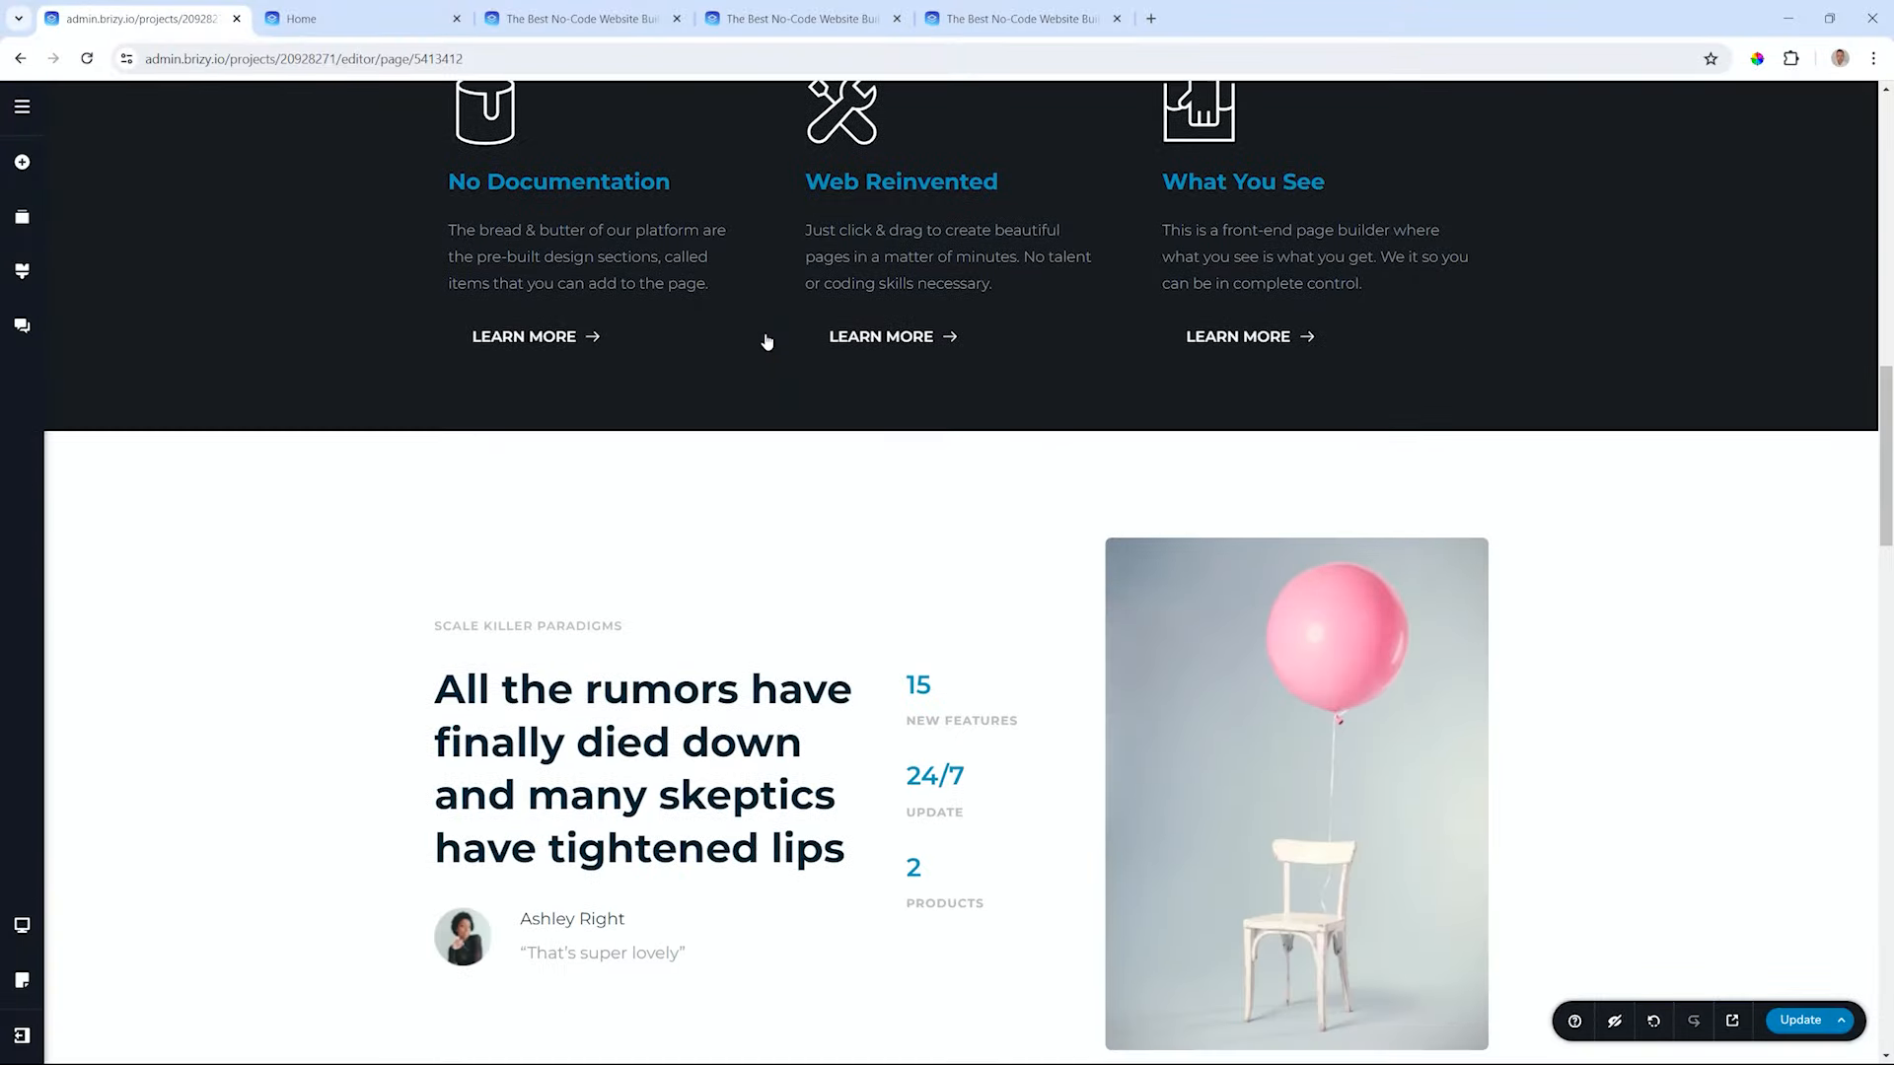
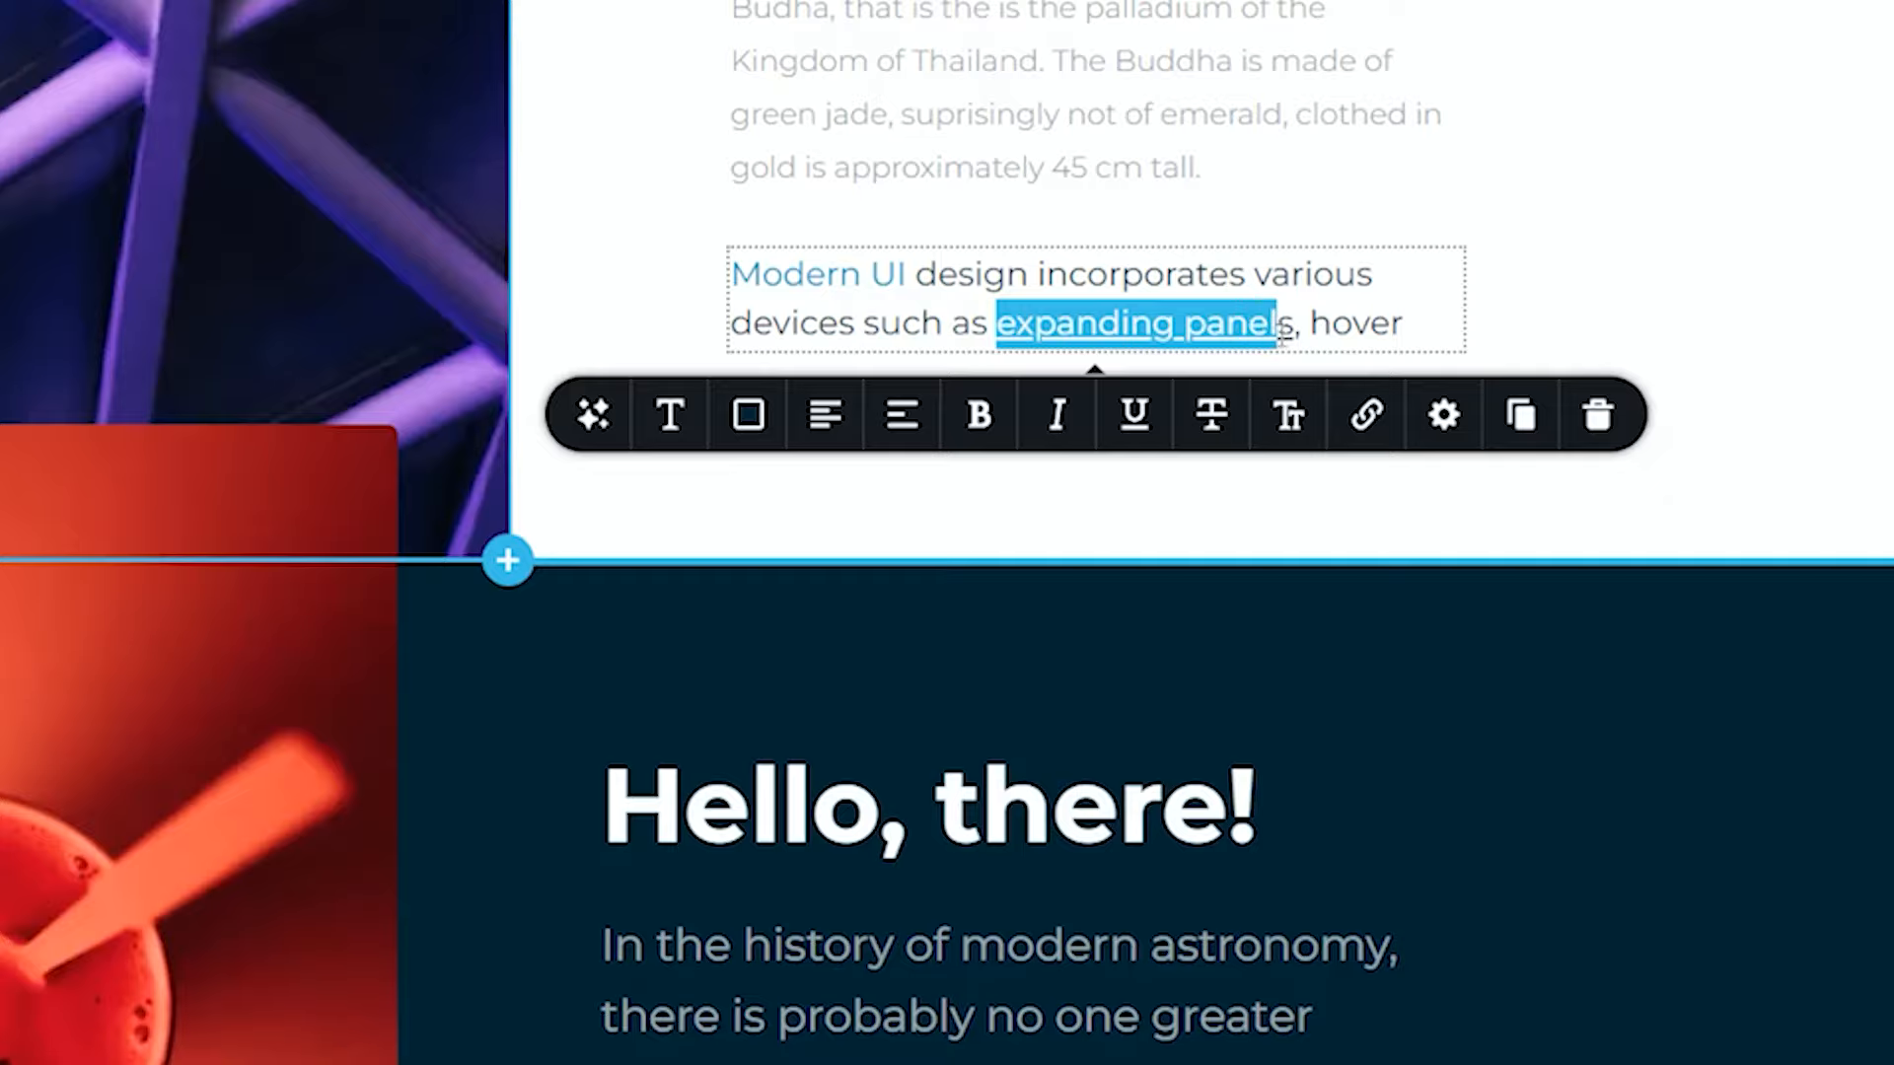
click(765, 427)
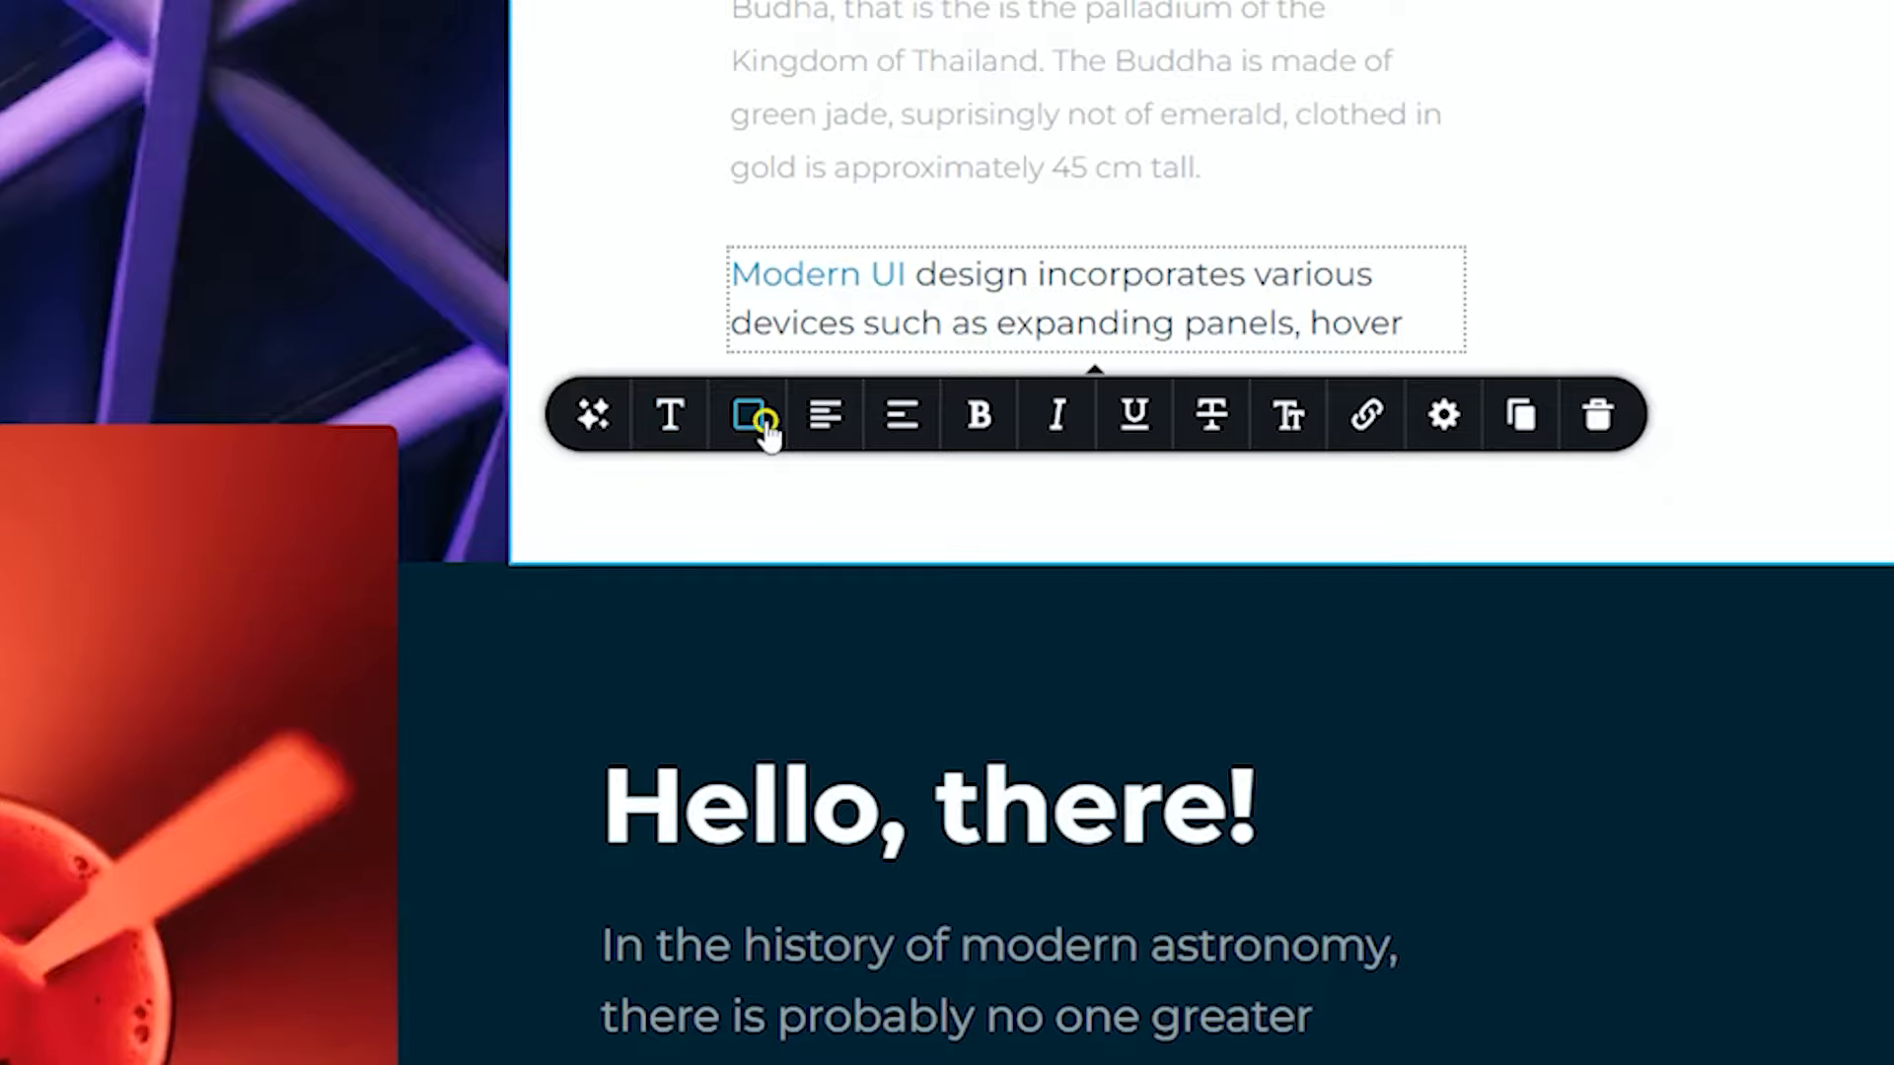
click(627, 881)
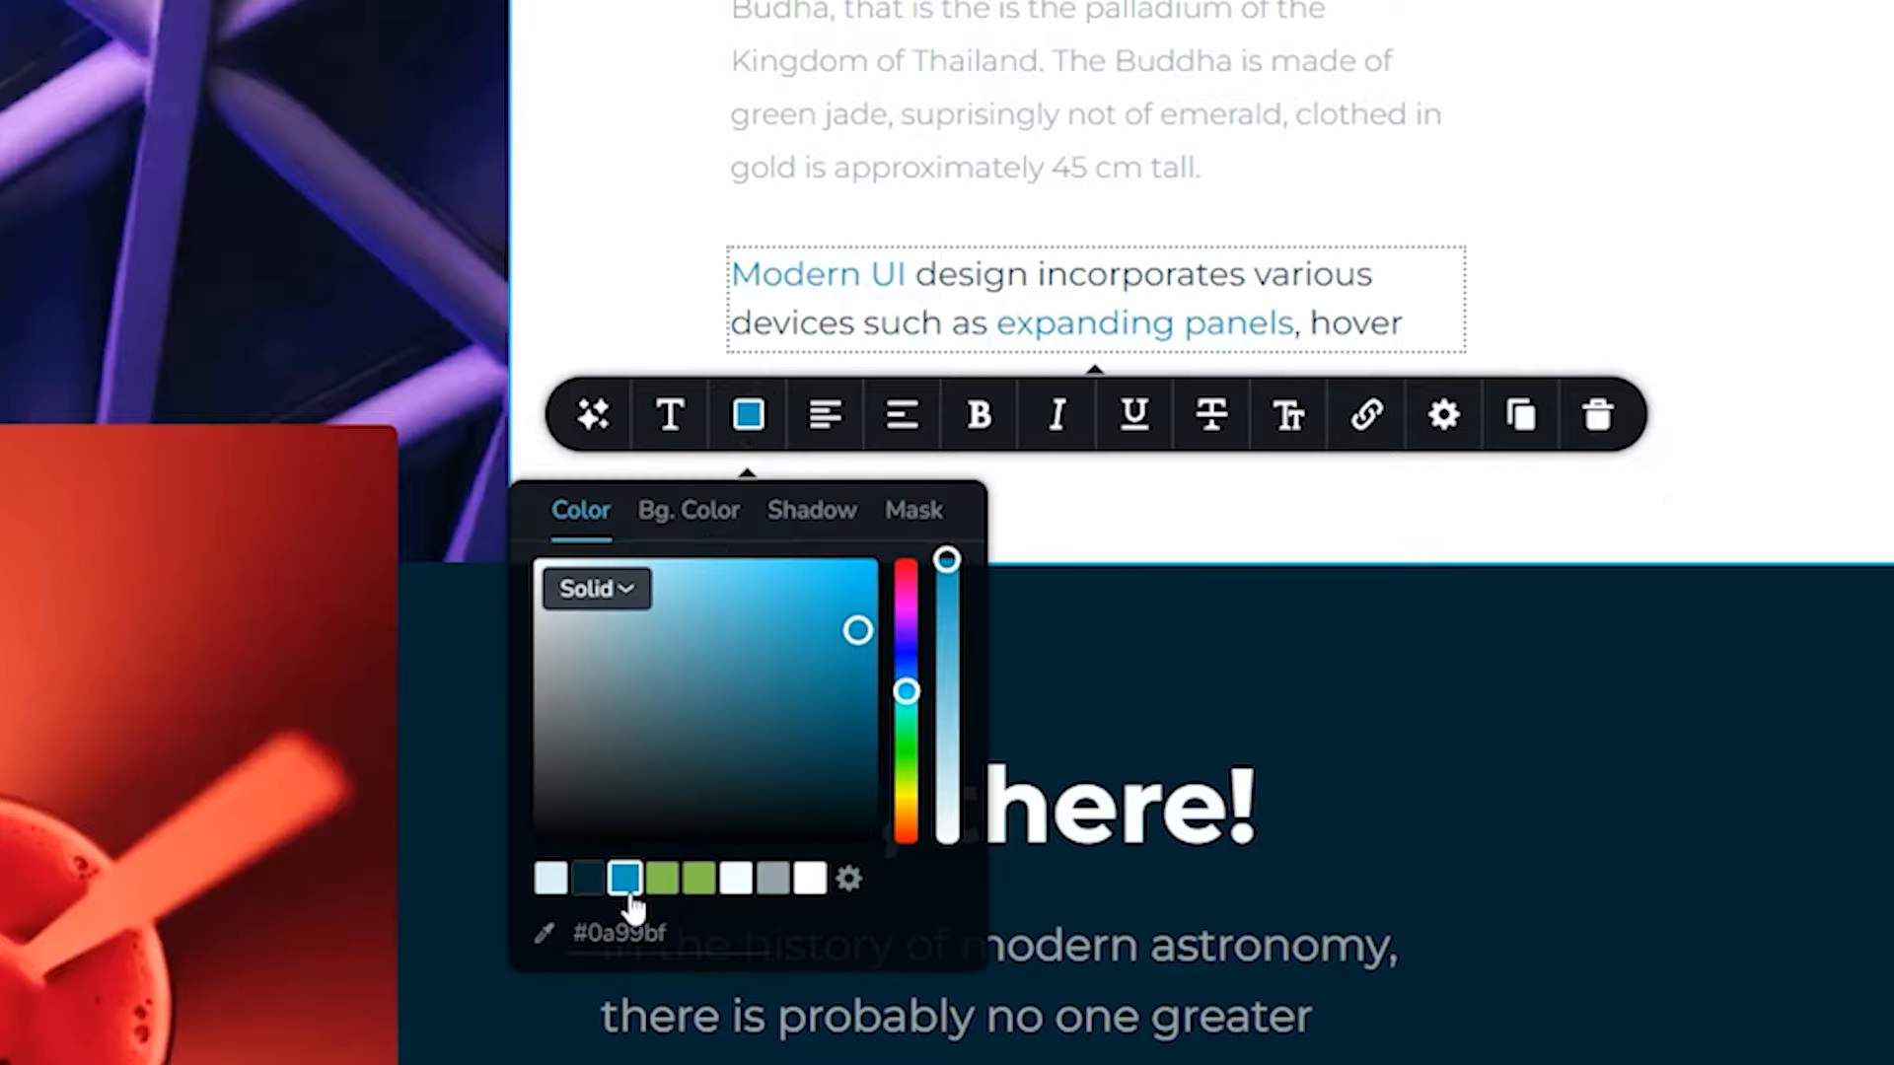
click(867, 280)
- Examine the URL link options of the red cup image beside the Hello, there! contact form
scroll(1141, 410, down, 3)
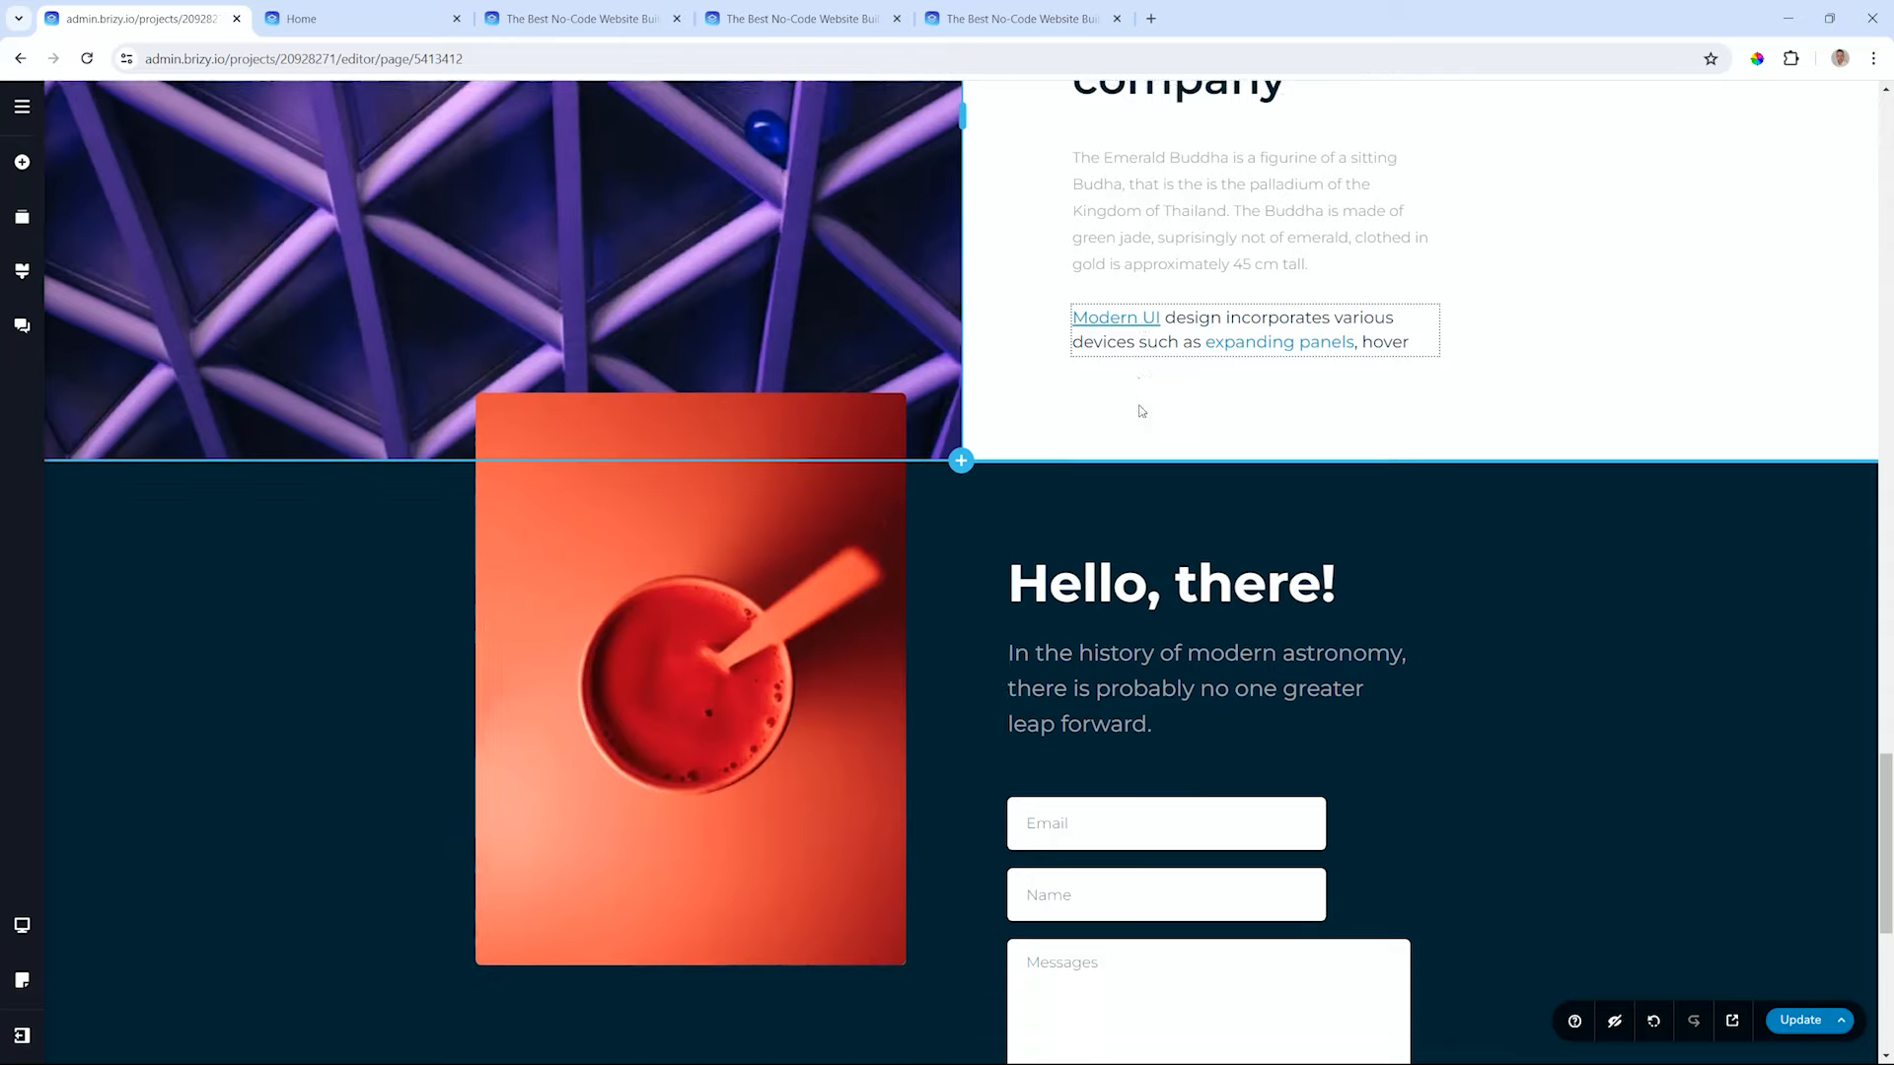
click(727, 418)
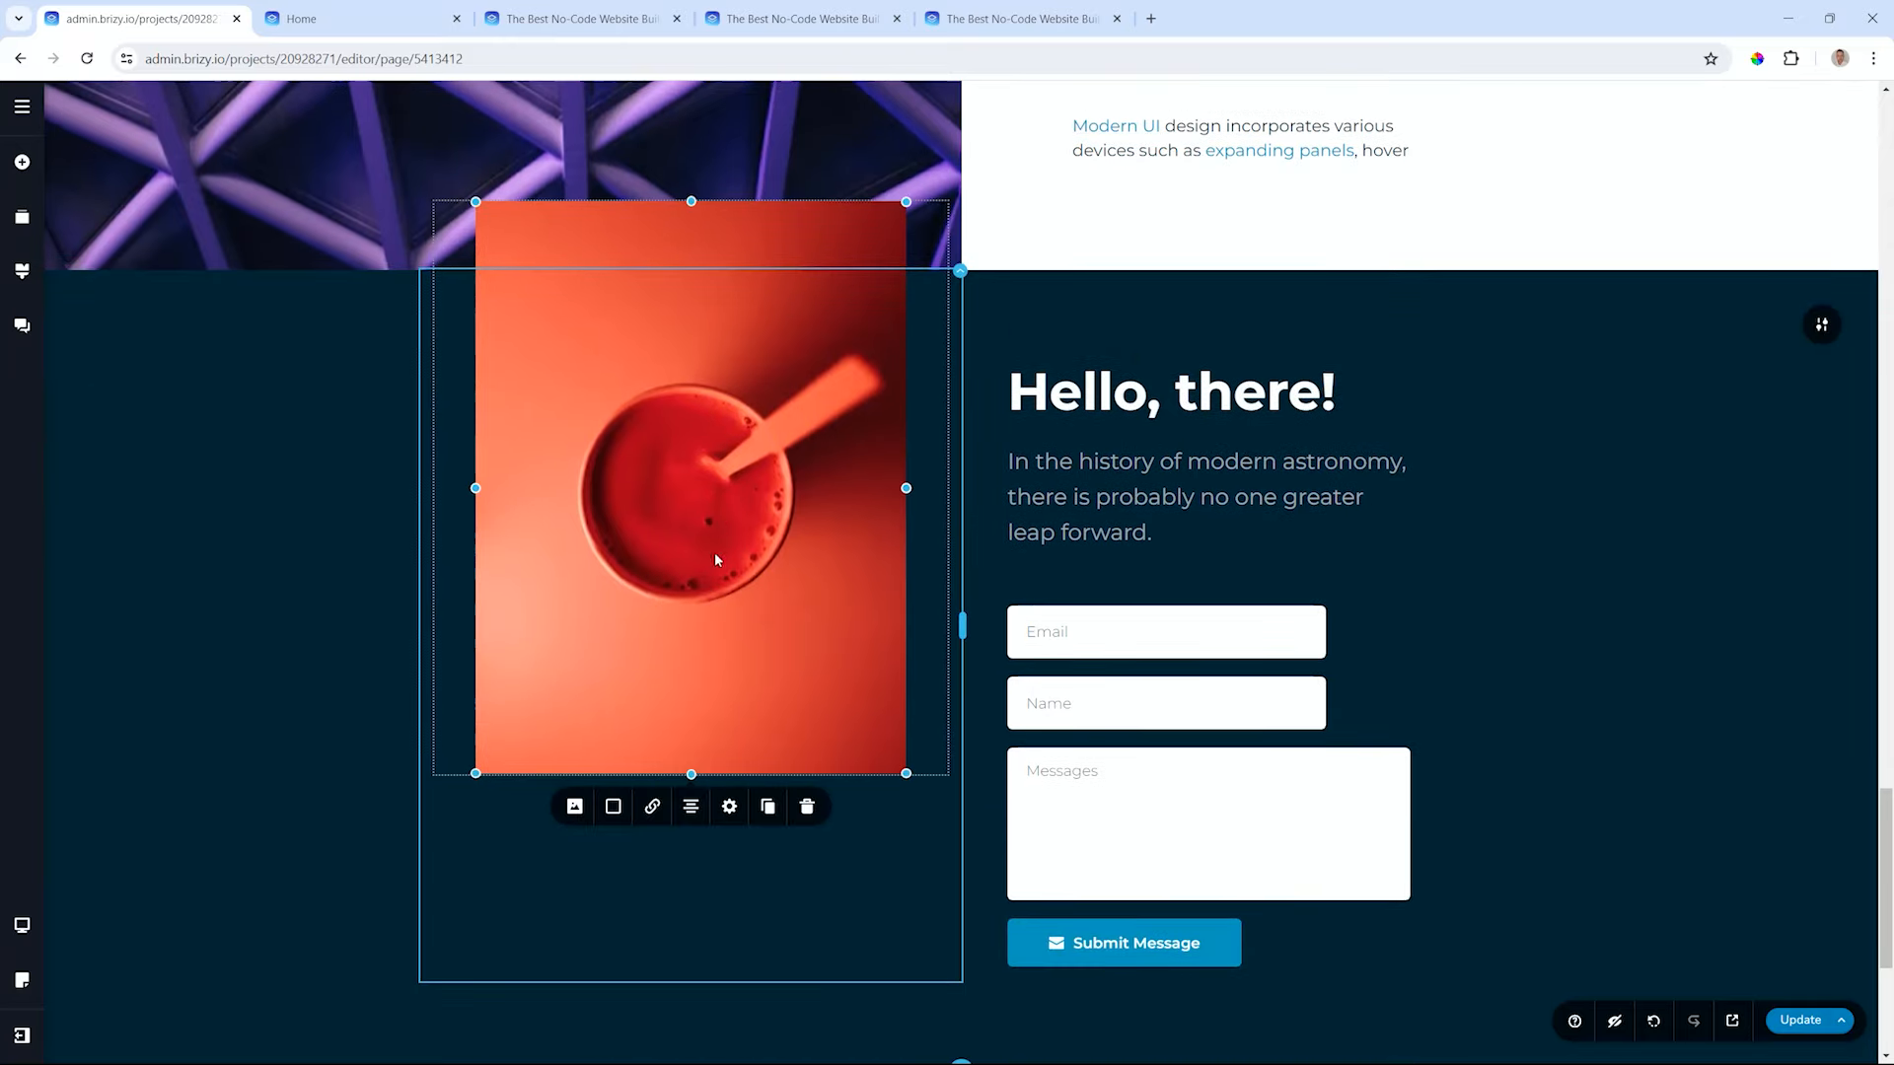
click(652, 806)
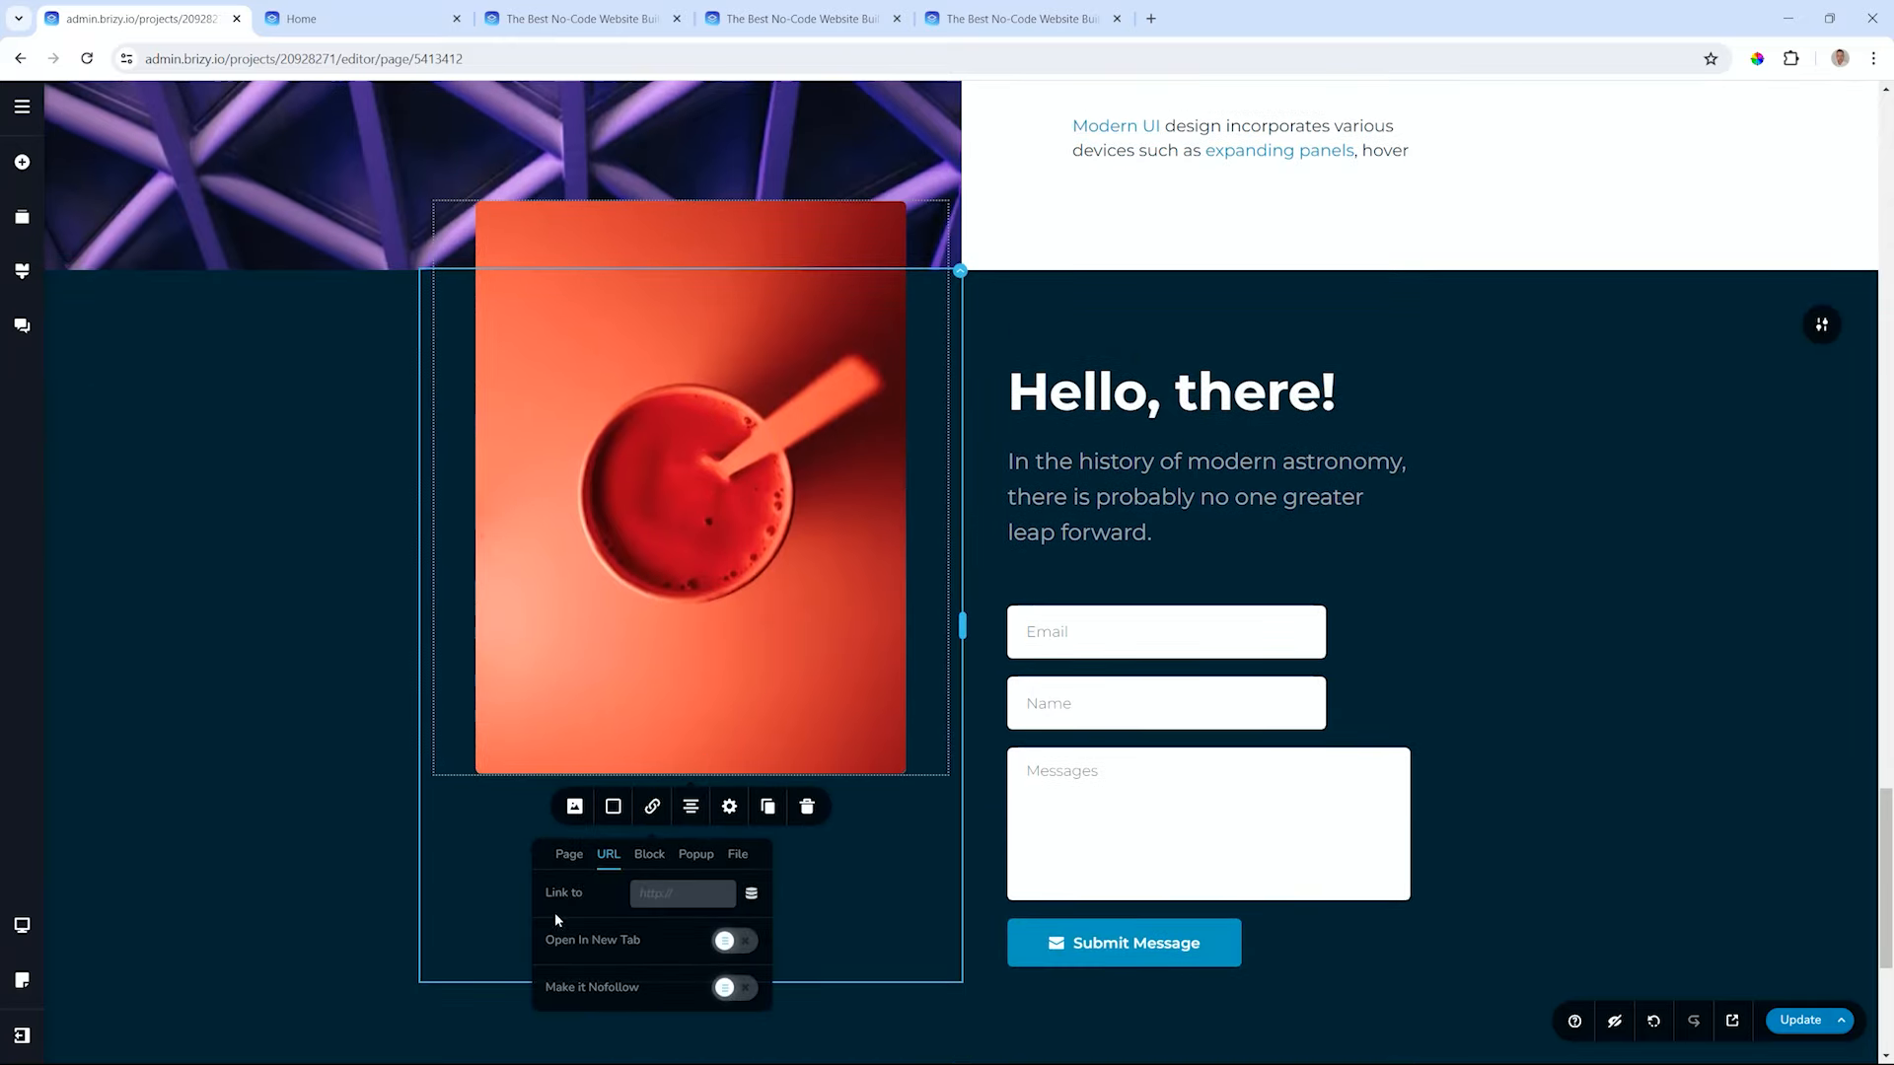
scroll(1315, 470, down, 1)
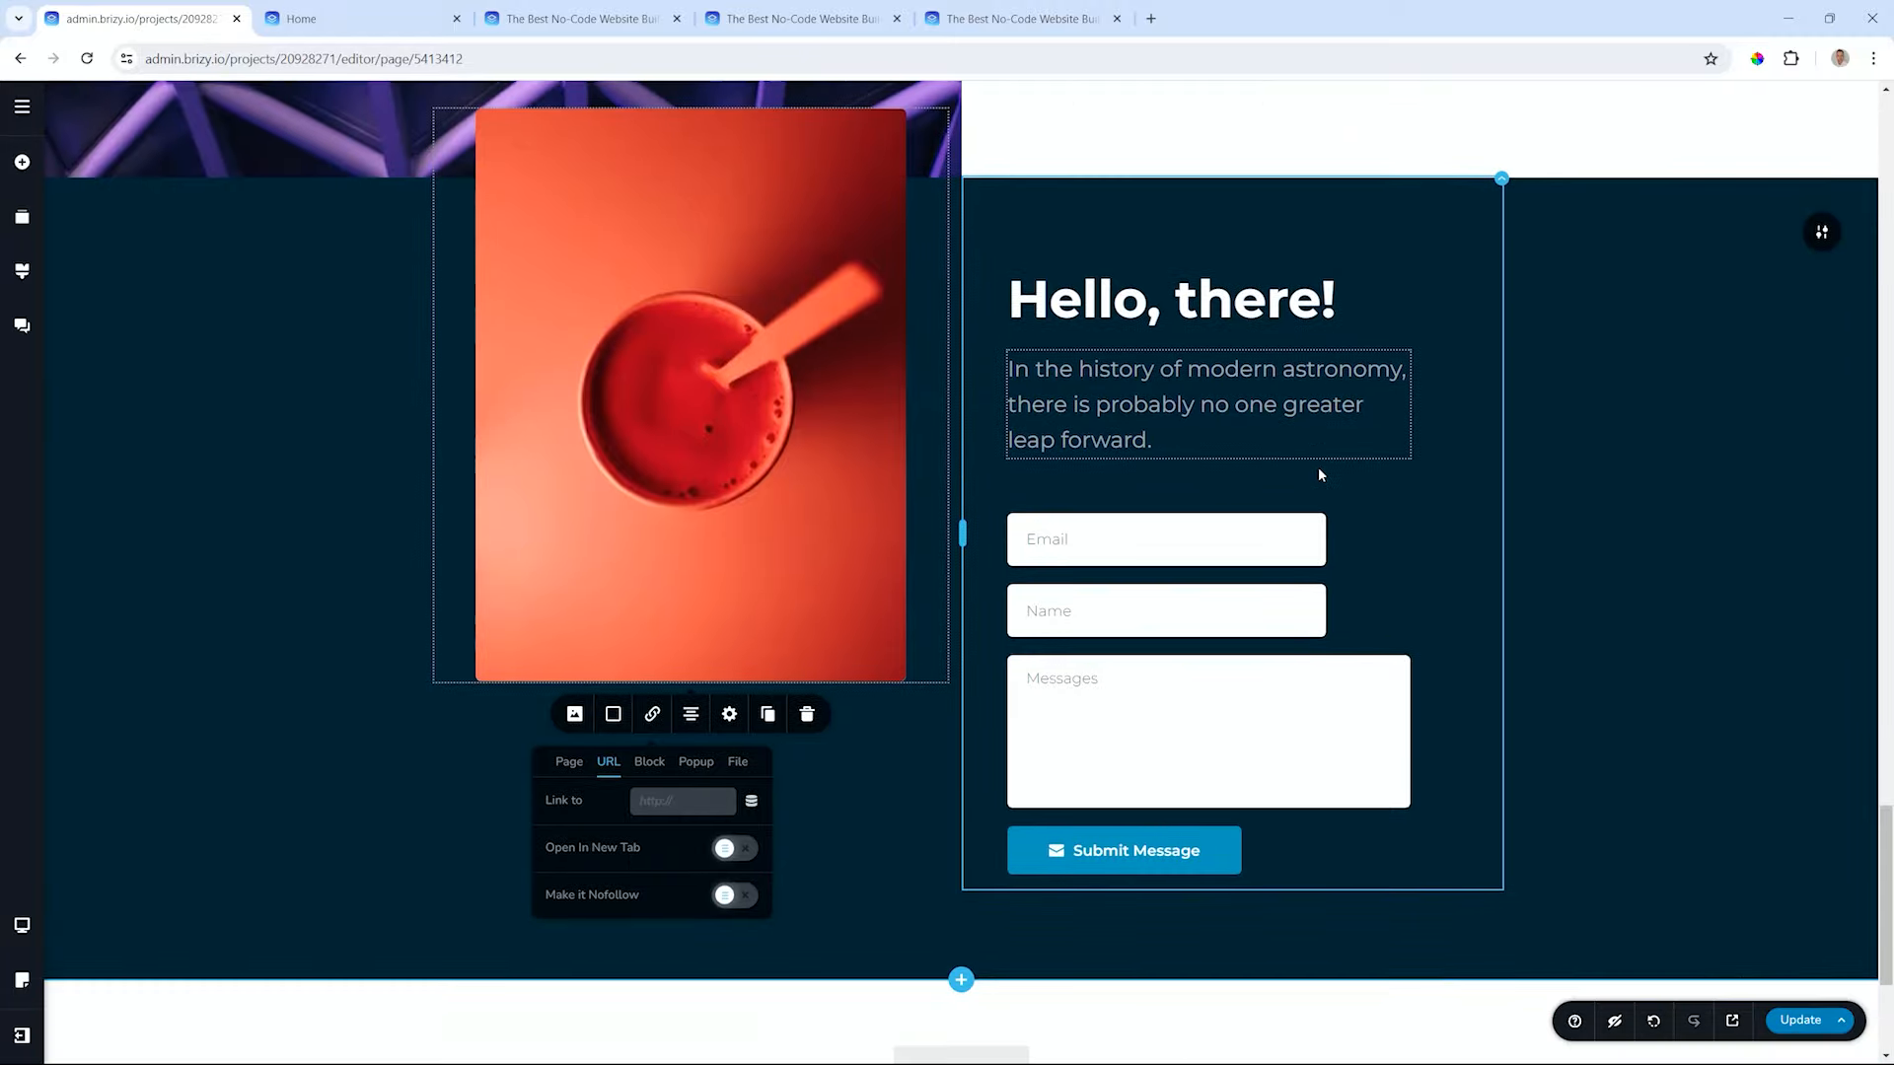
- Select the drop icon above Select & Edit, and examine the link options of the column containing it
scroll(1318, 469, up, 17)
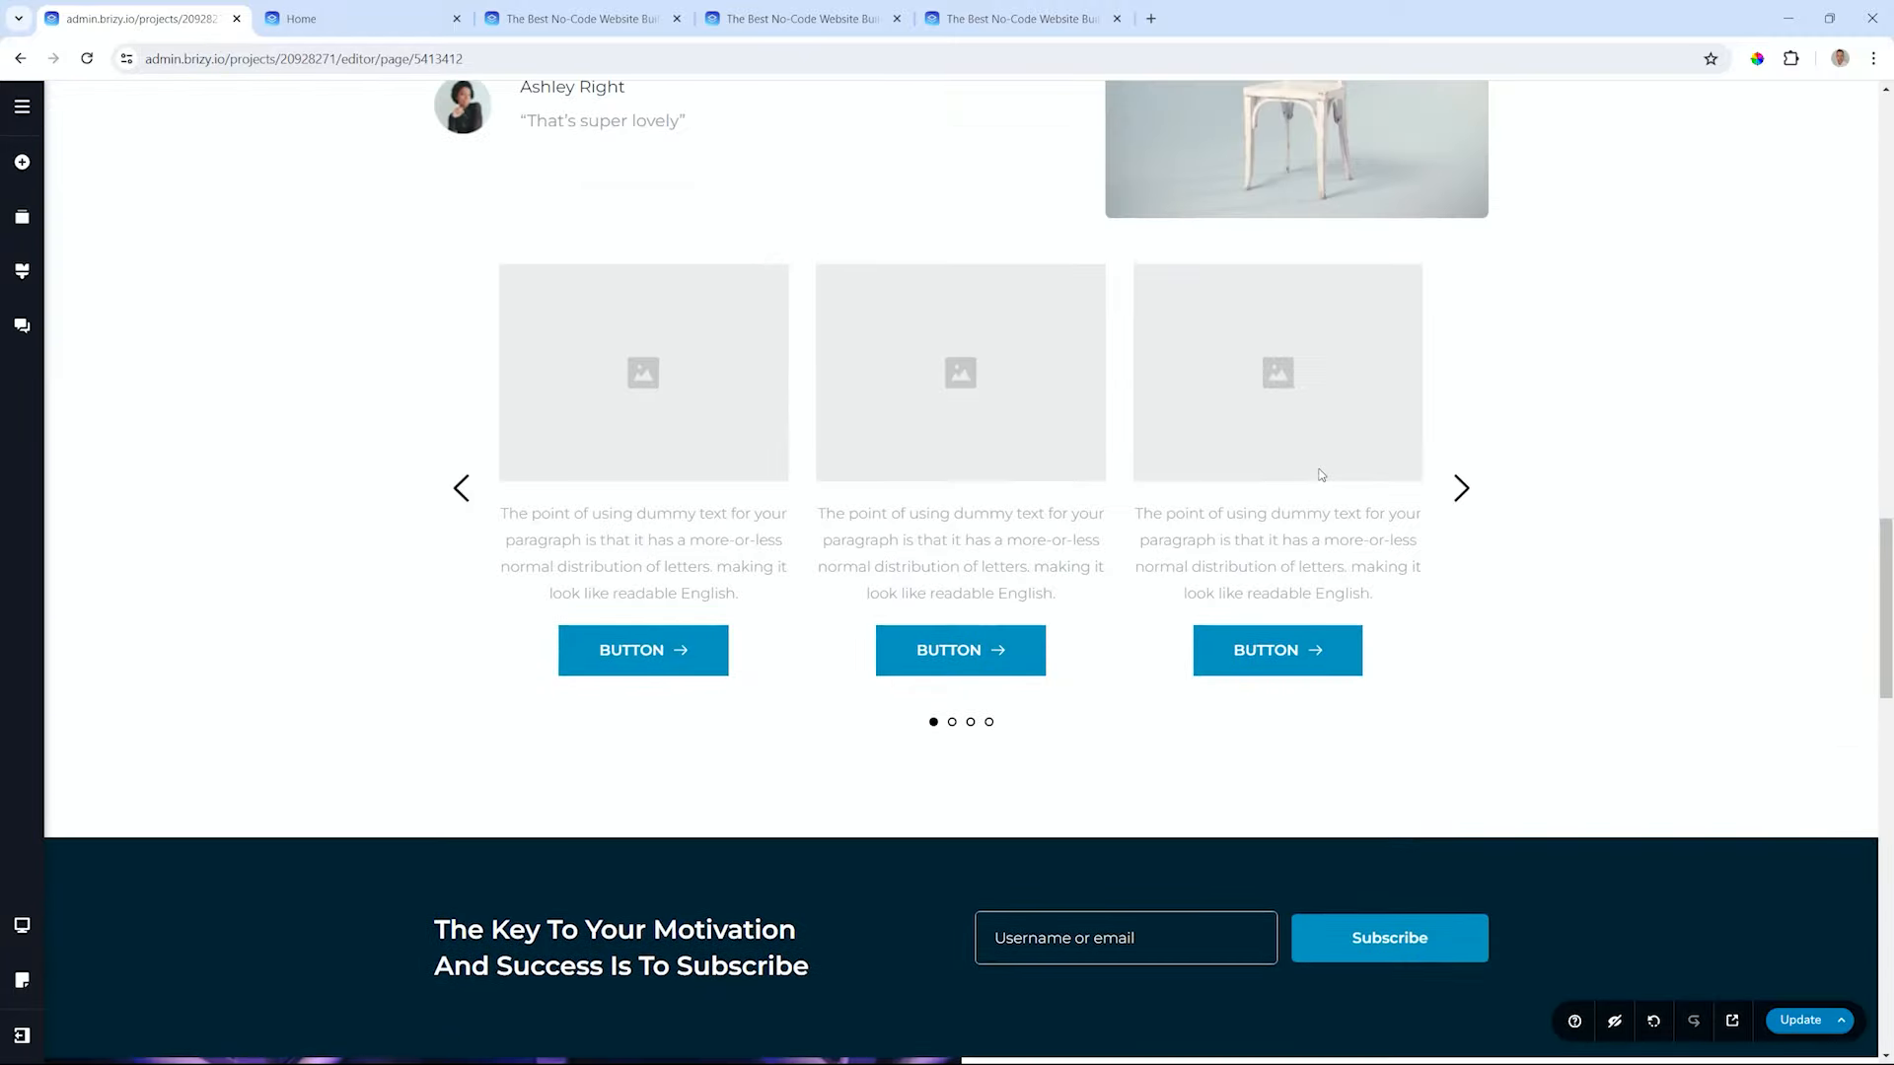
scroll(1319, 469, up, 15)
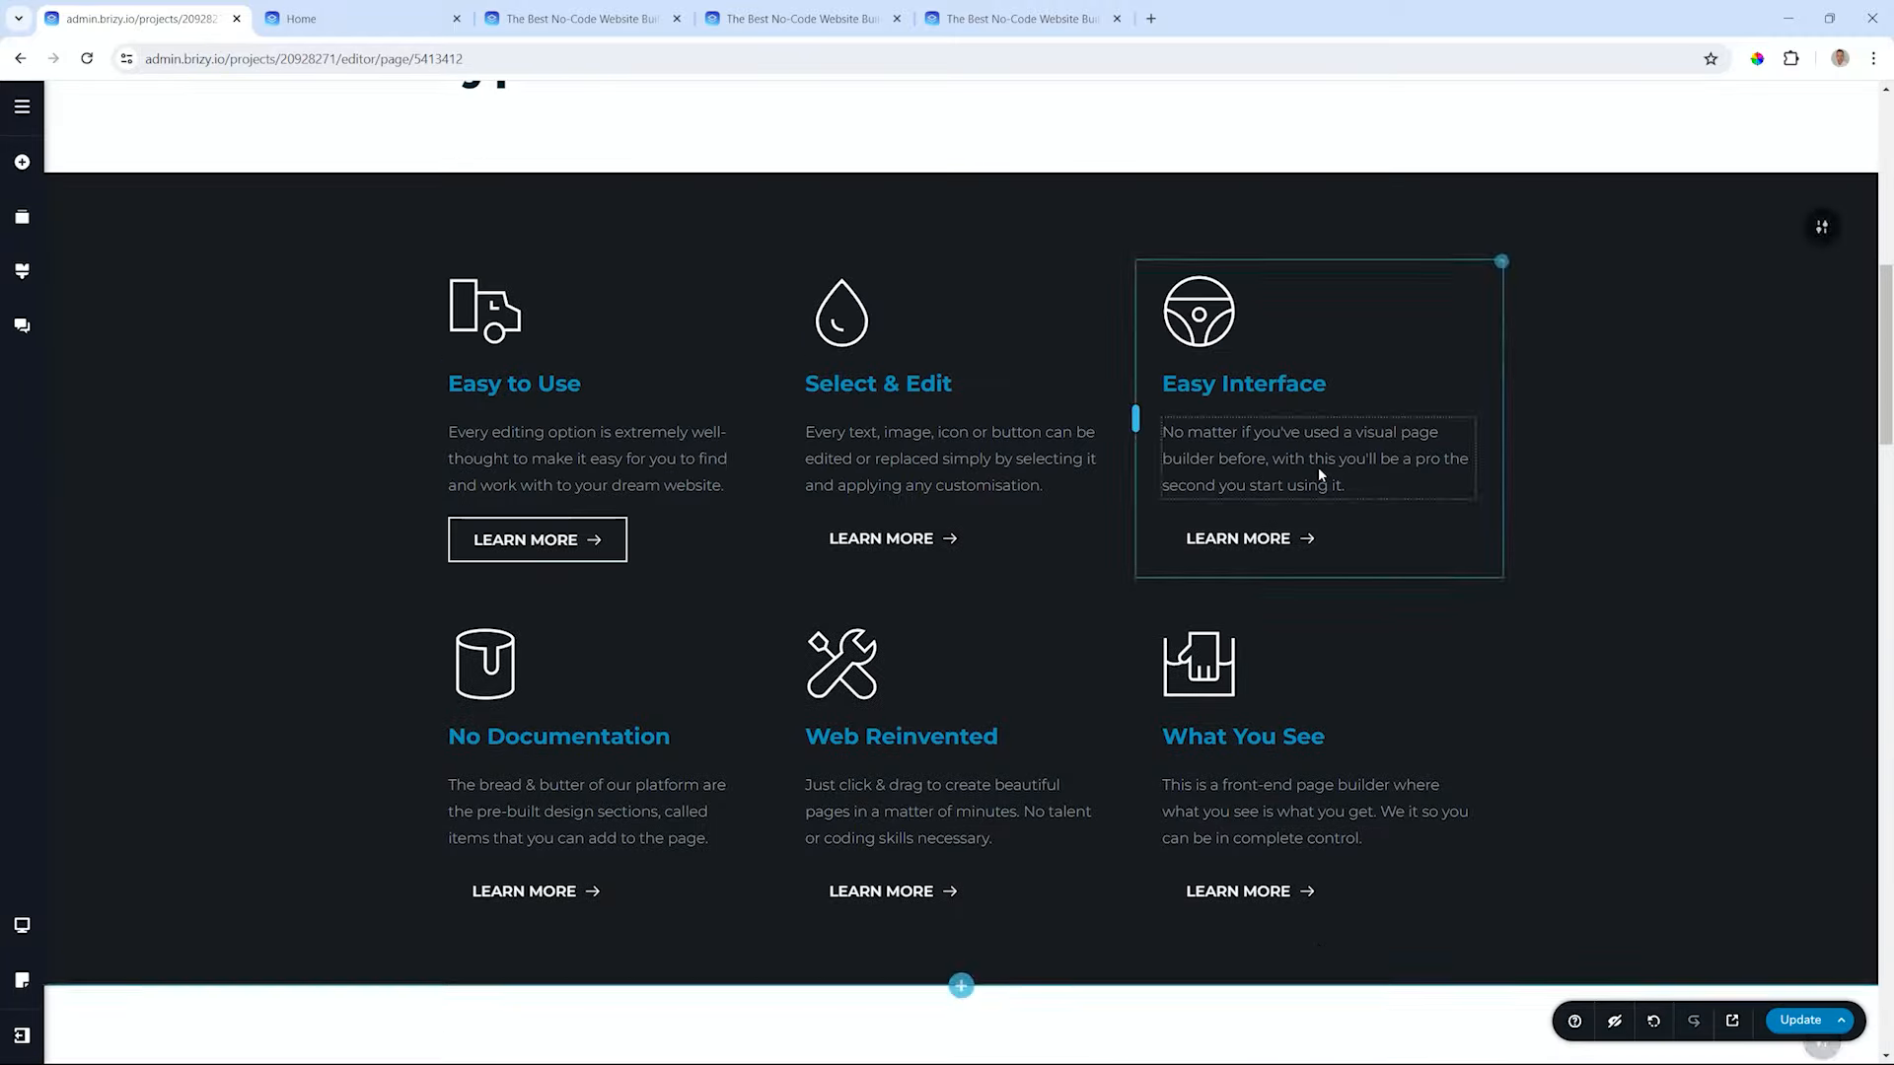
click(864, 336)
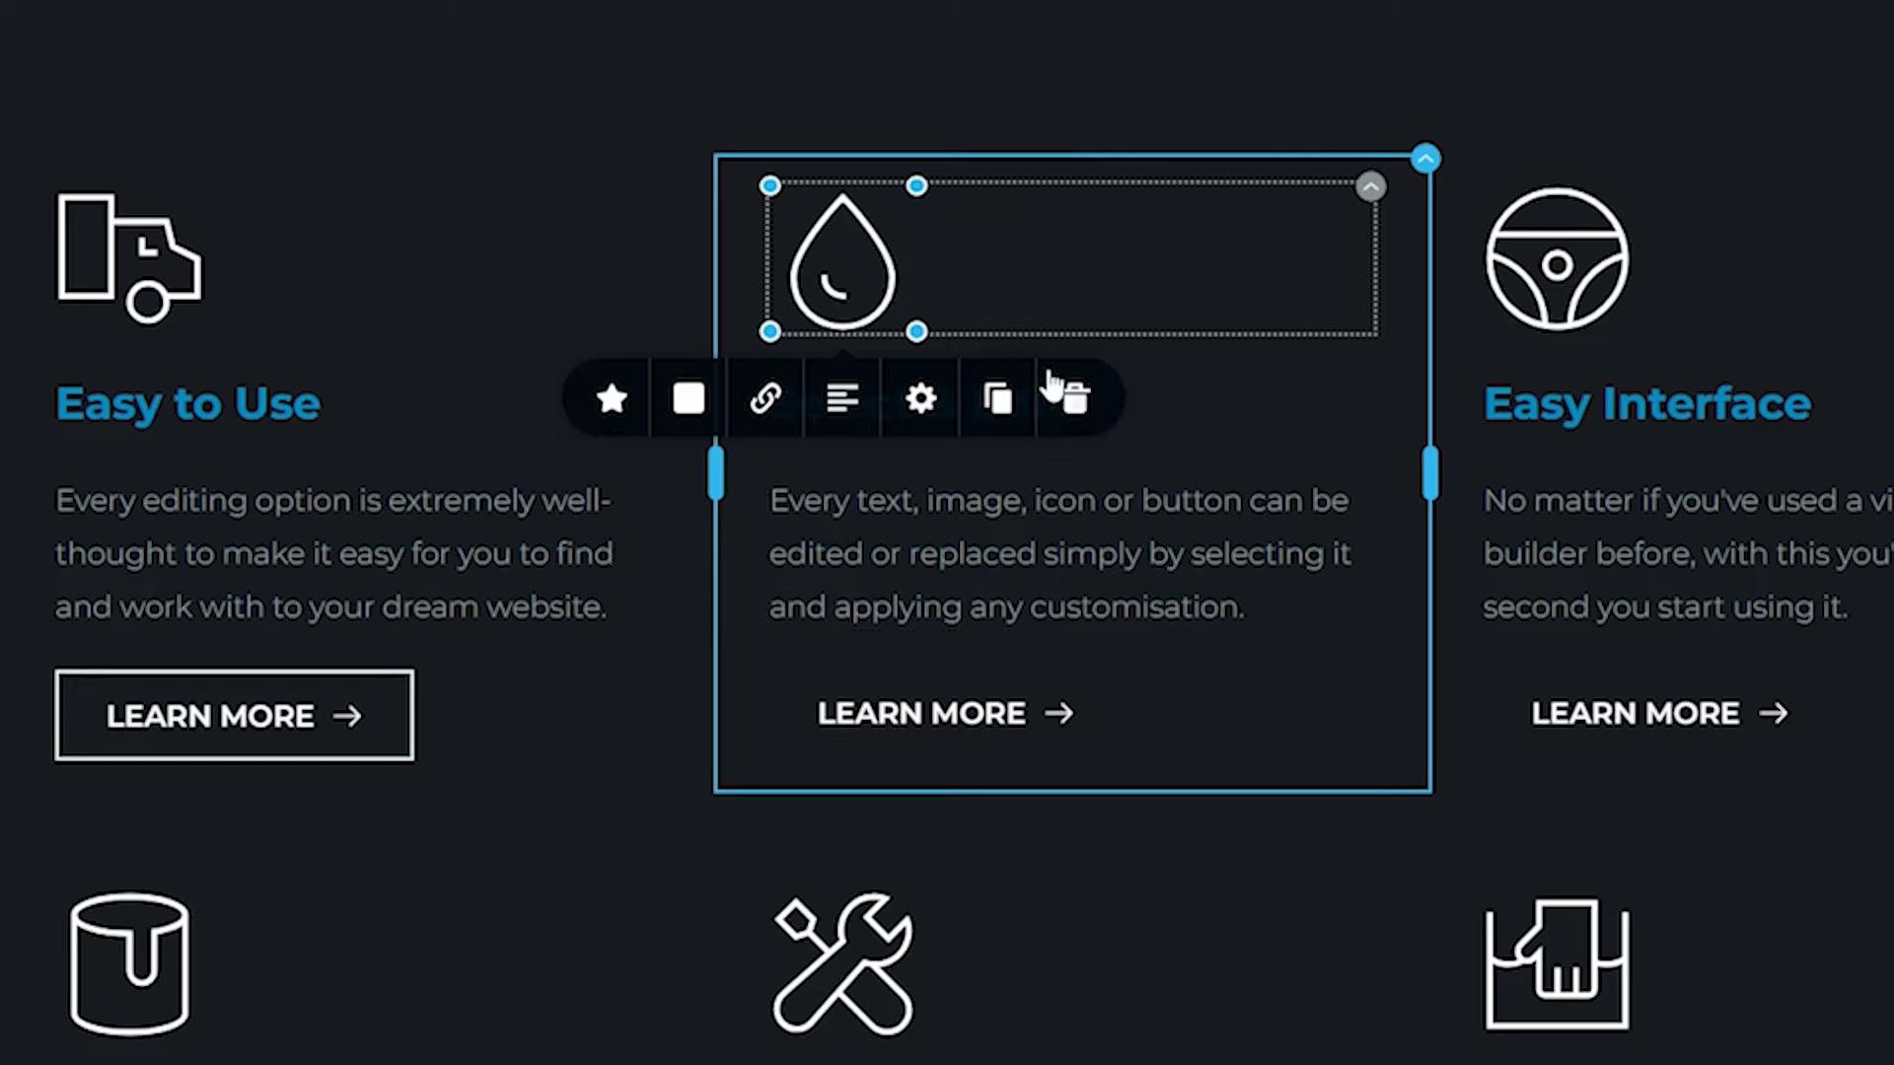
click(1425, 159)
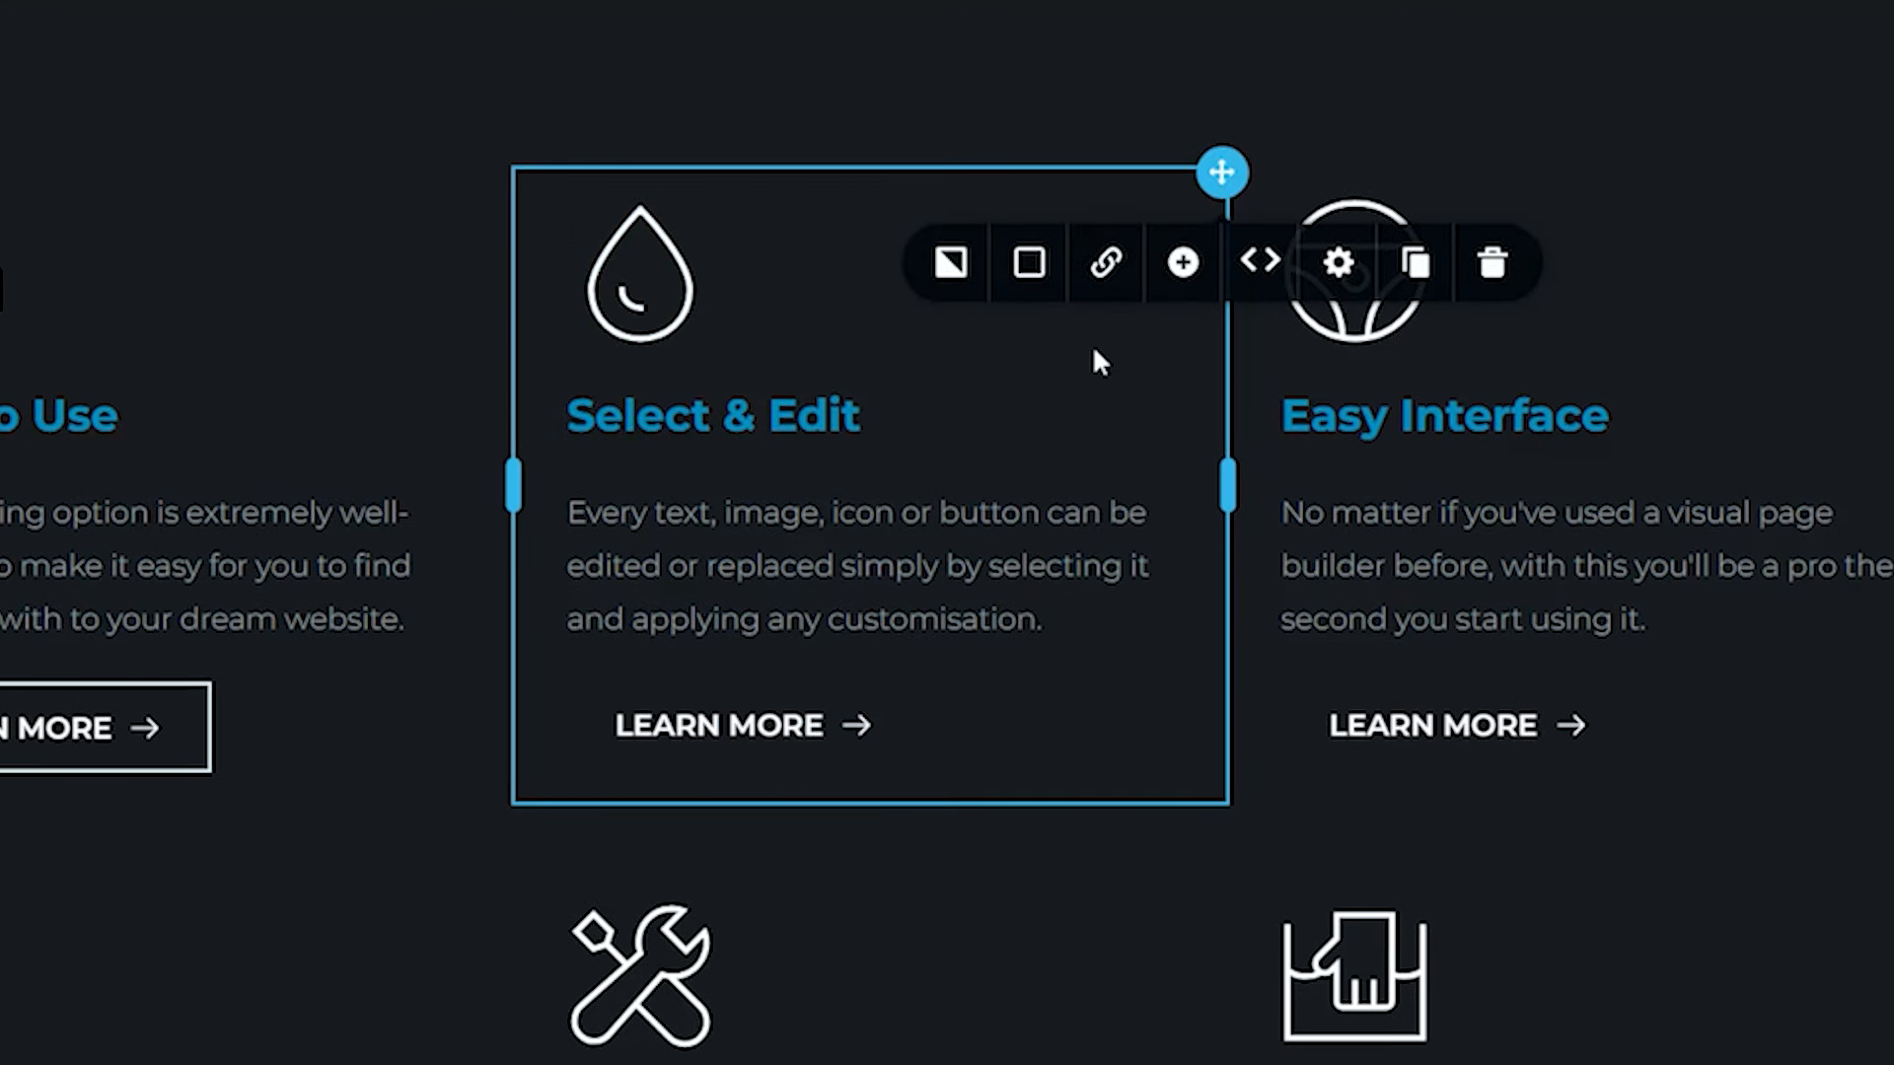
click(1119, 264)
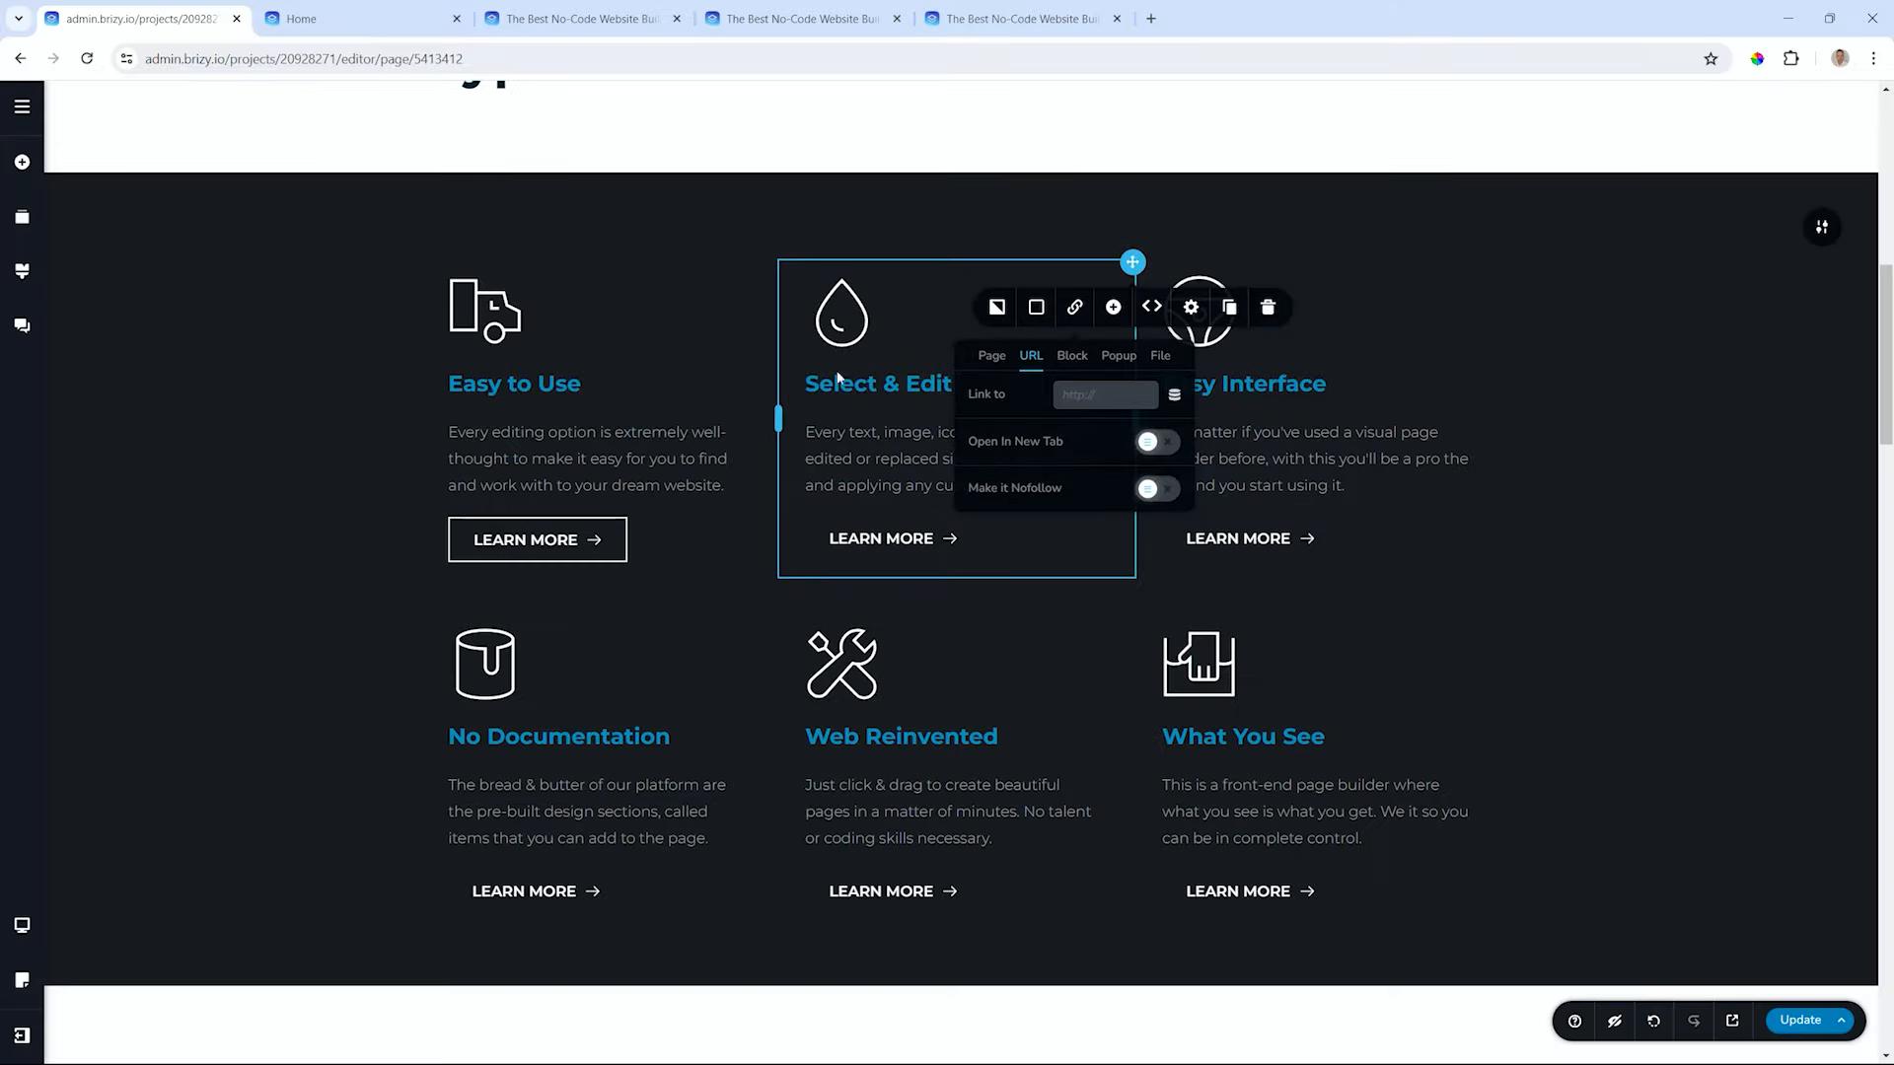
- Add a two-column row above the Easy to Use features and open the row's link options
click(22, 162)
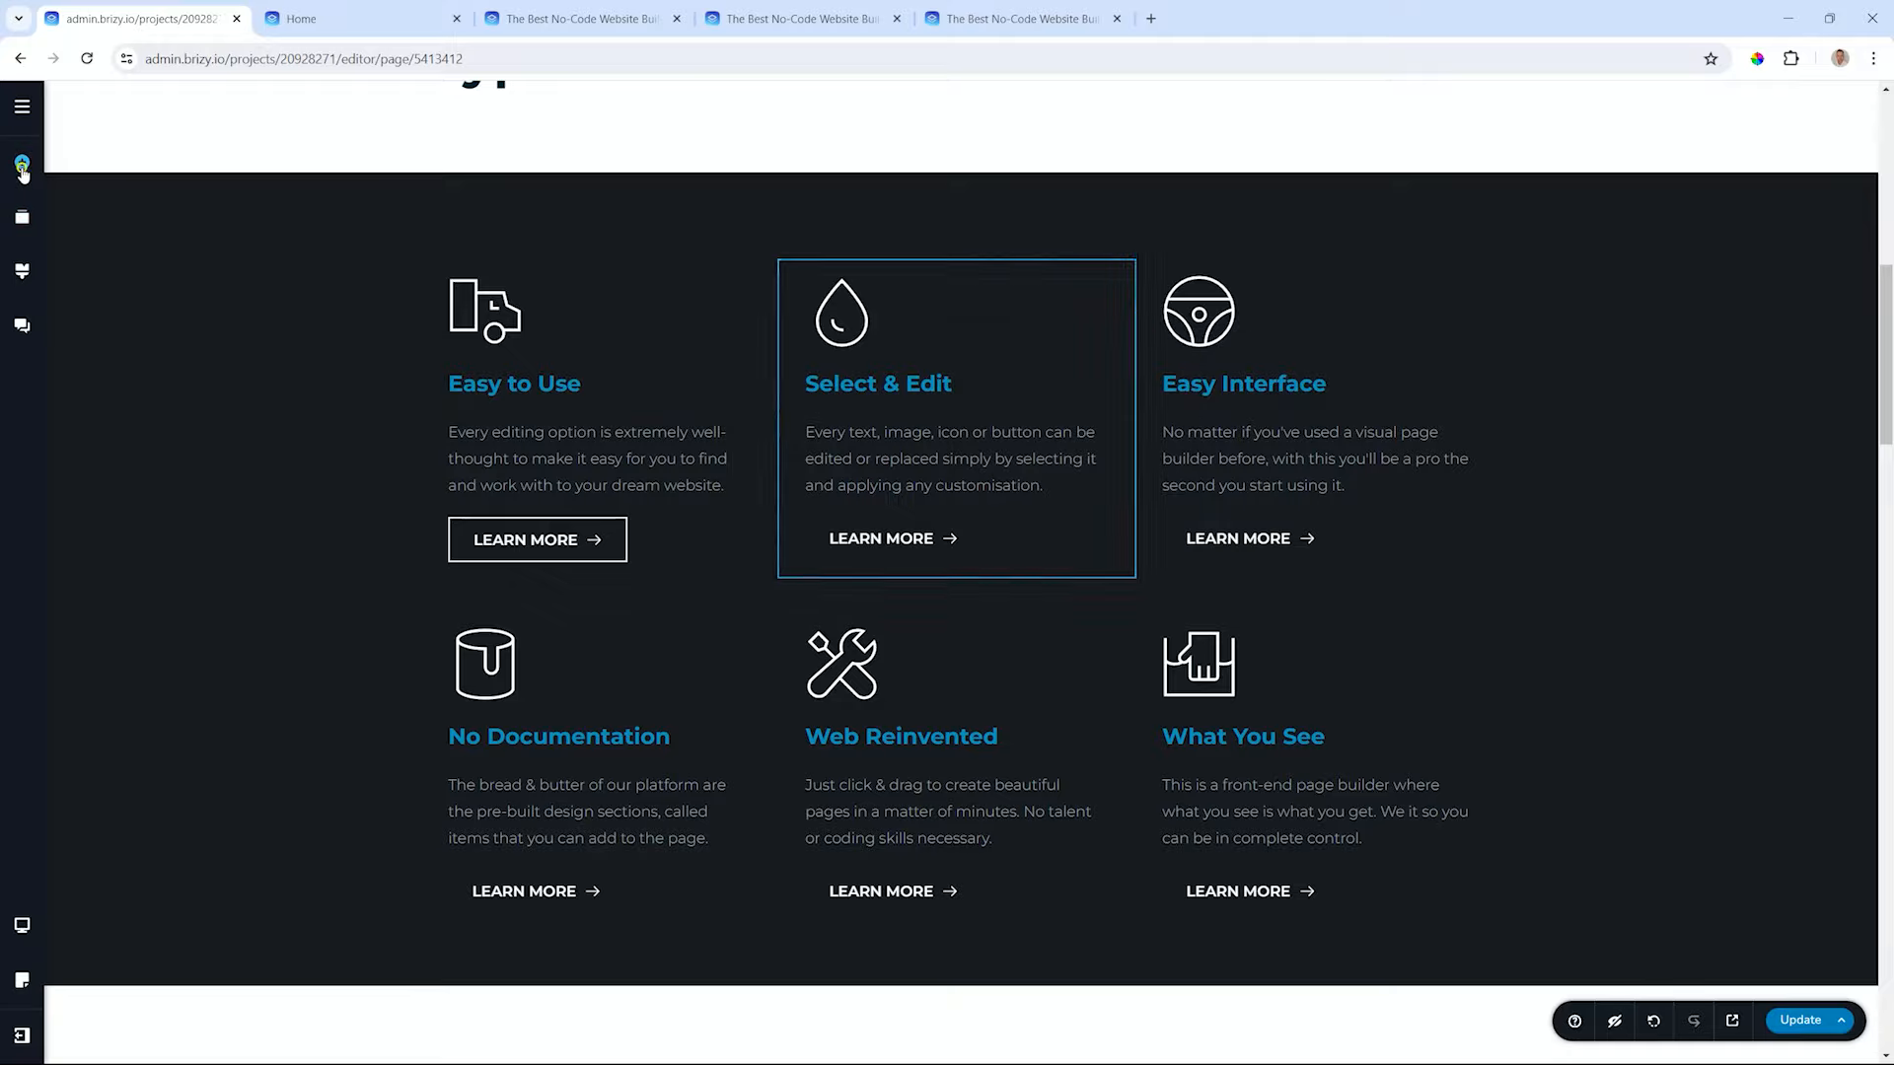
drag(177, 260, 477, 266)
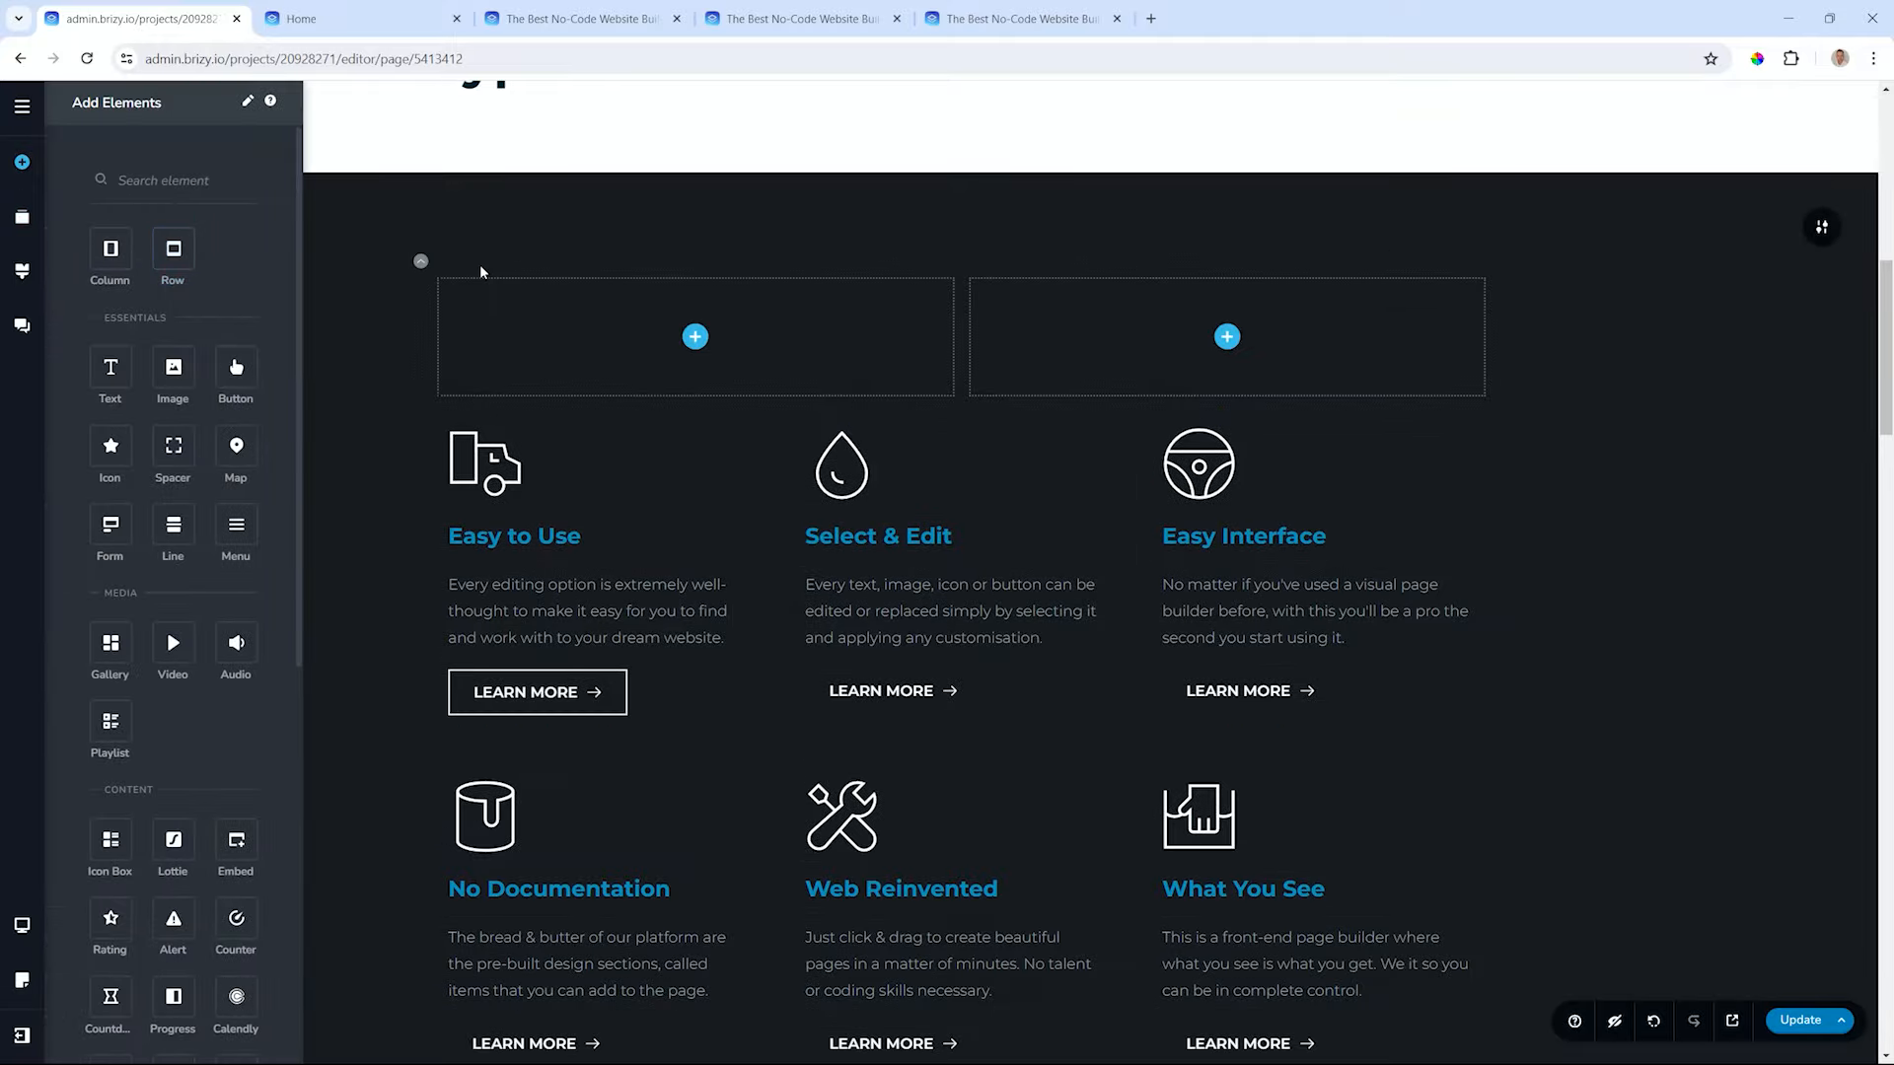
click(422, 248)
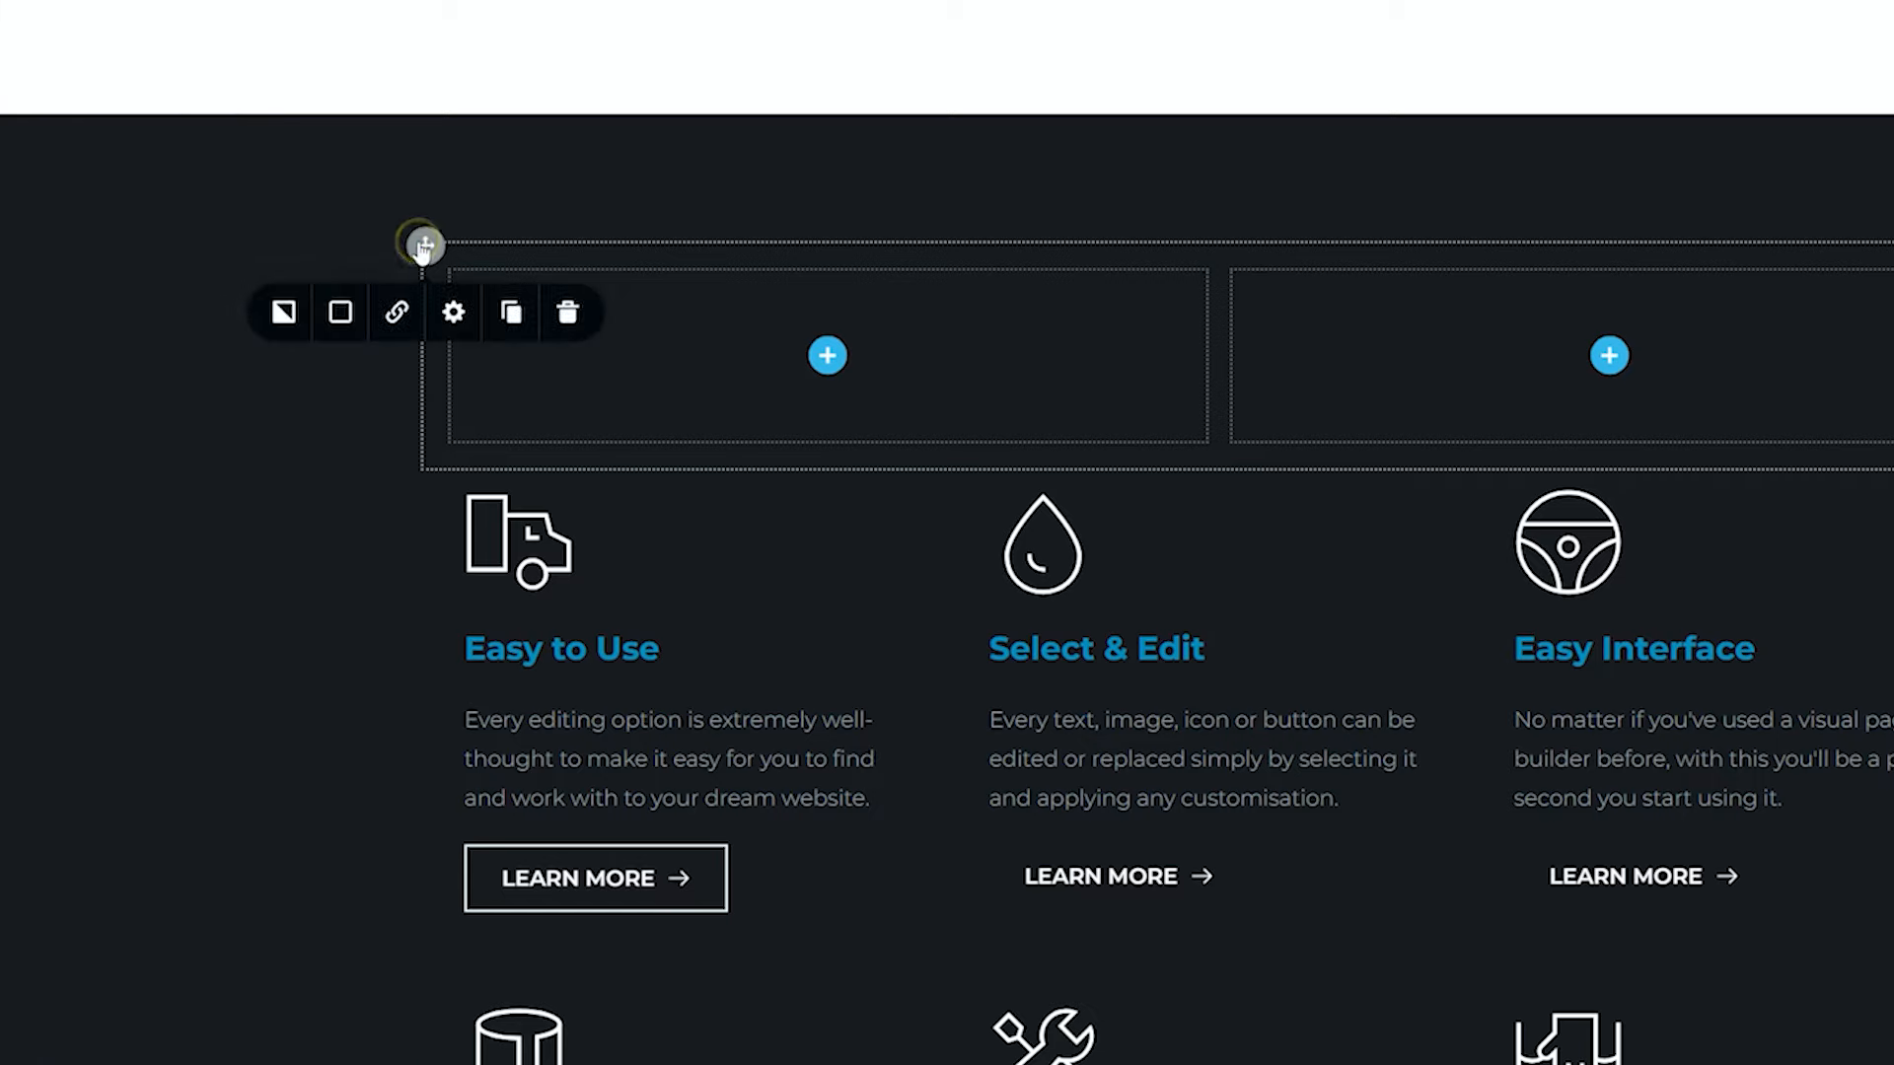
click(398, 311)
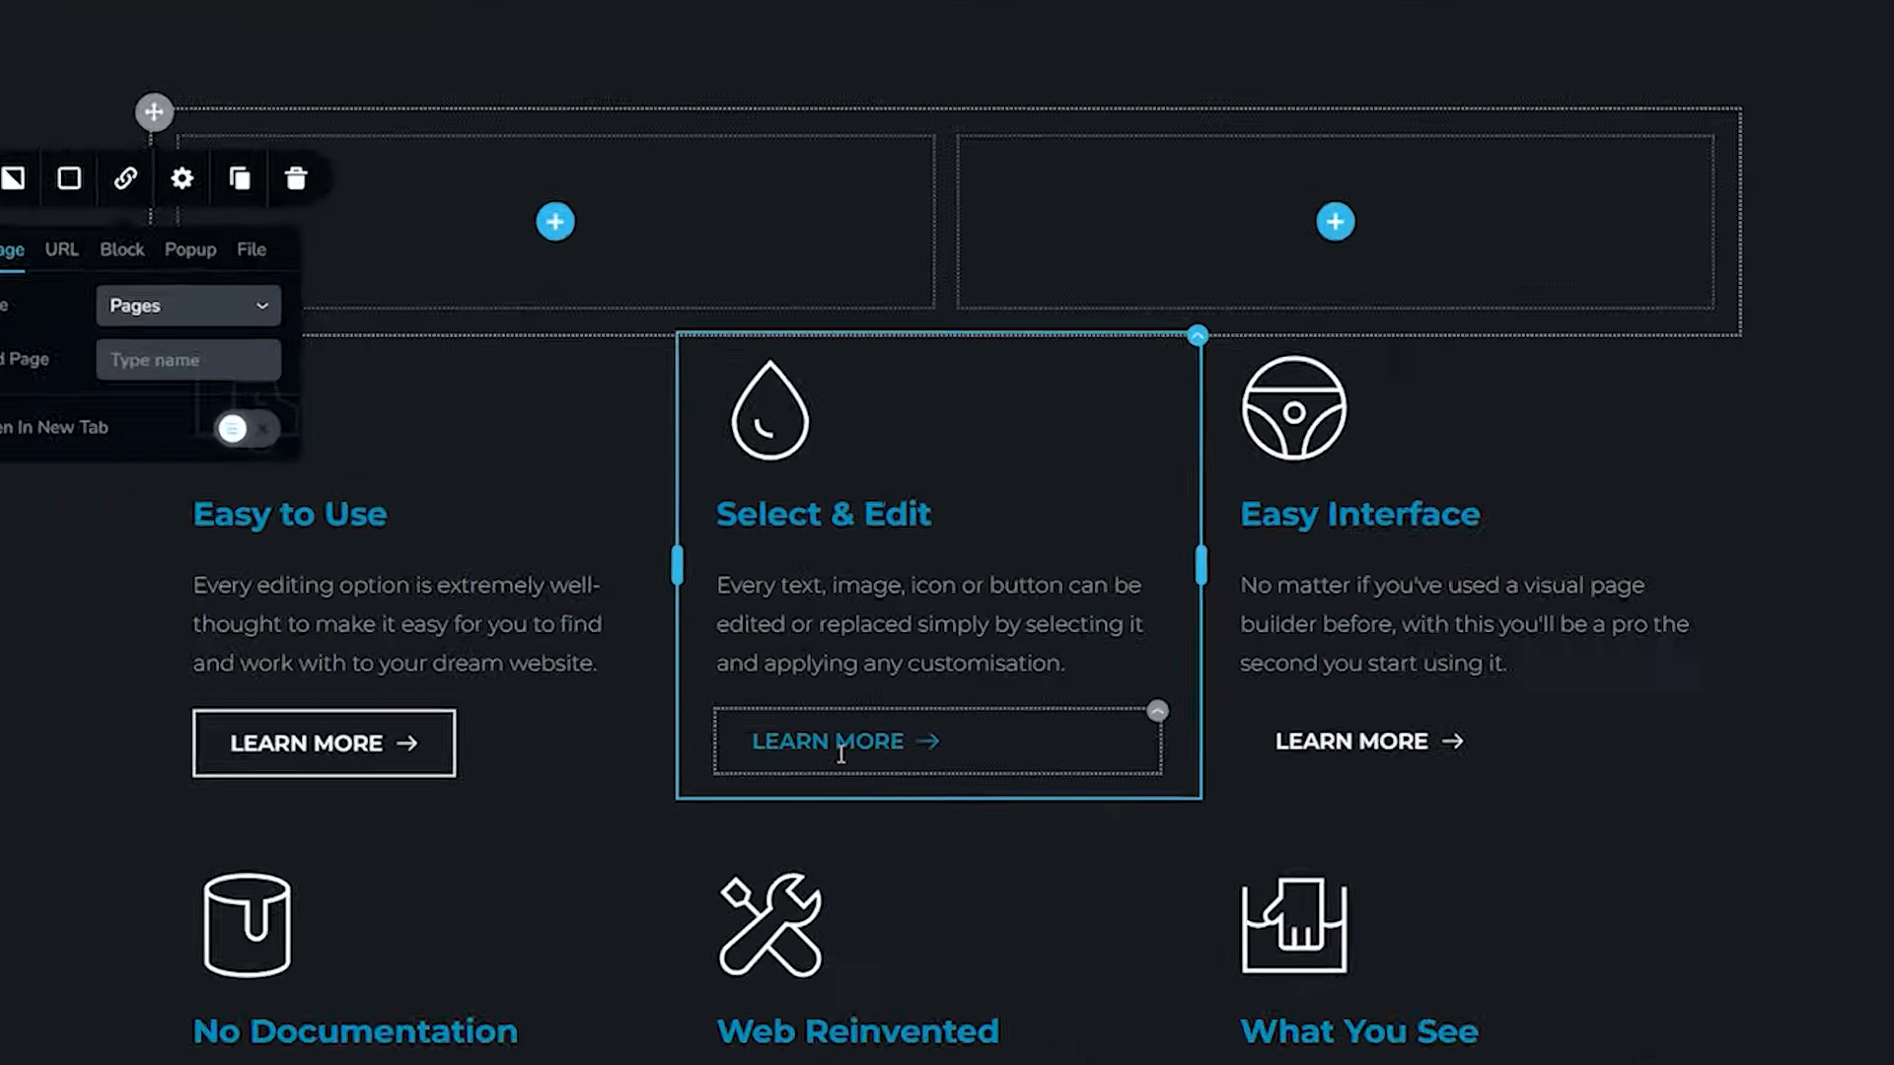
- Link the Learn More button under Select & Edit to the Home page, using the Pages link type
click(840, 755)
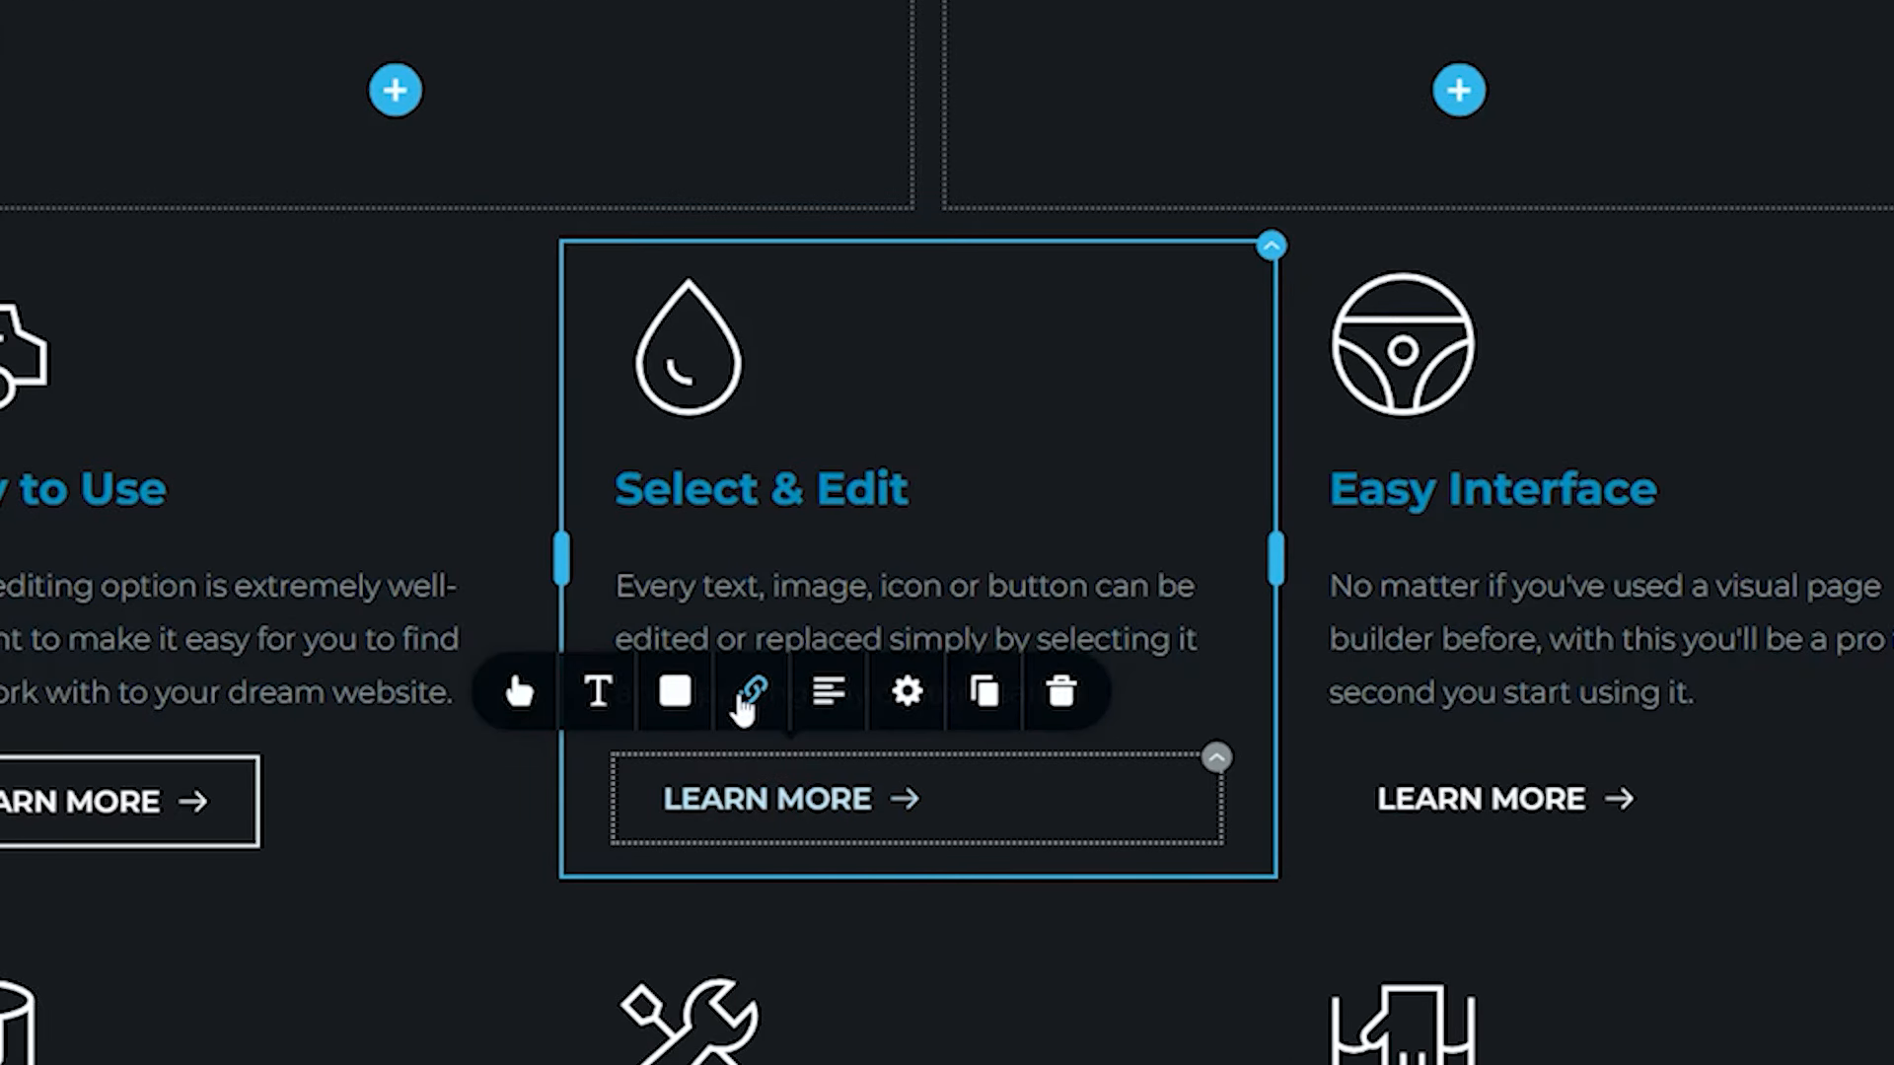
click(749, 696)
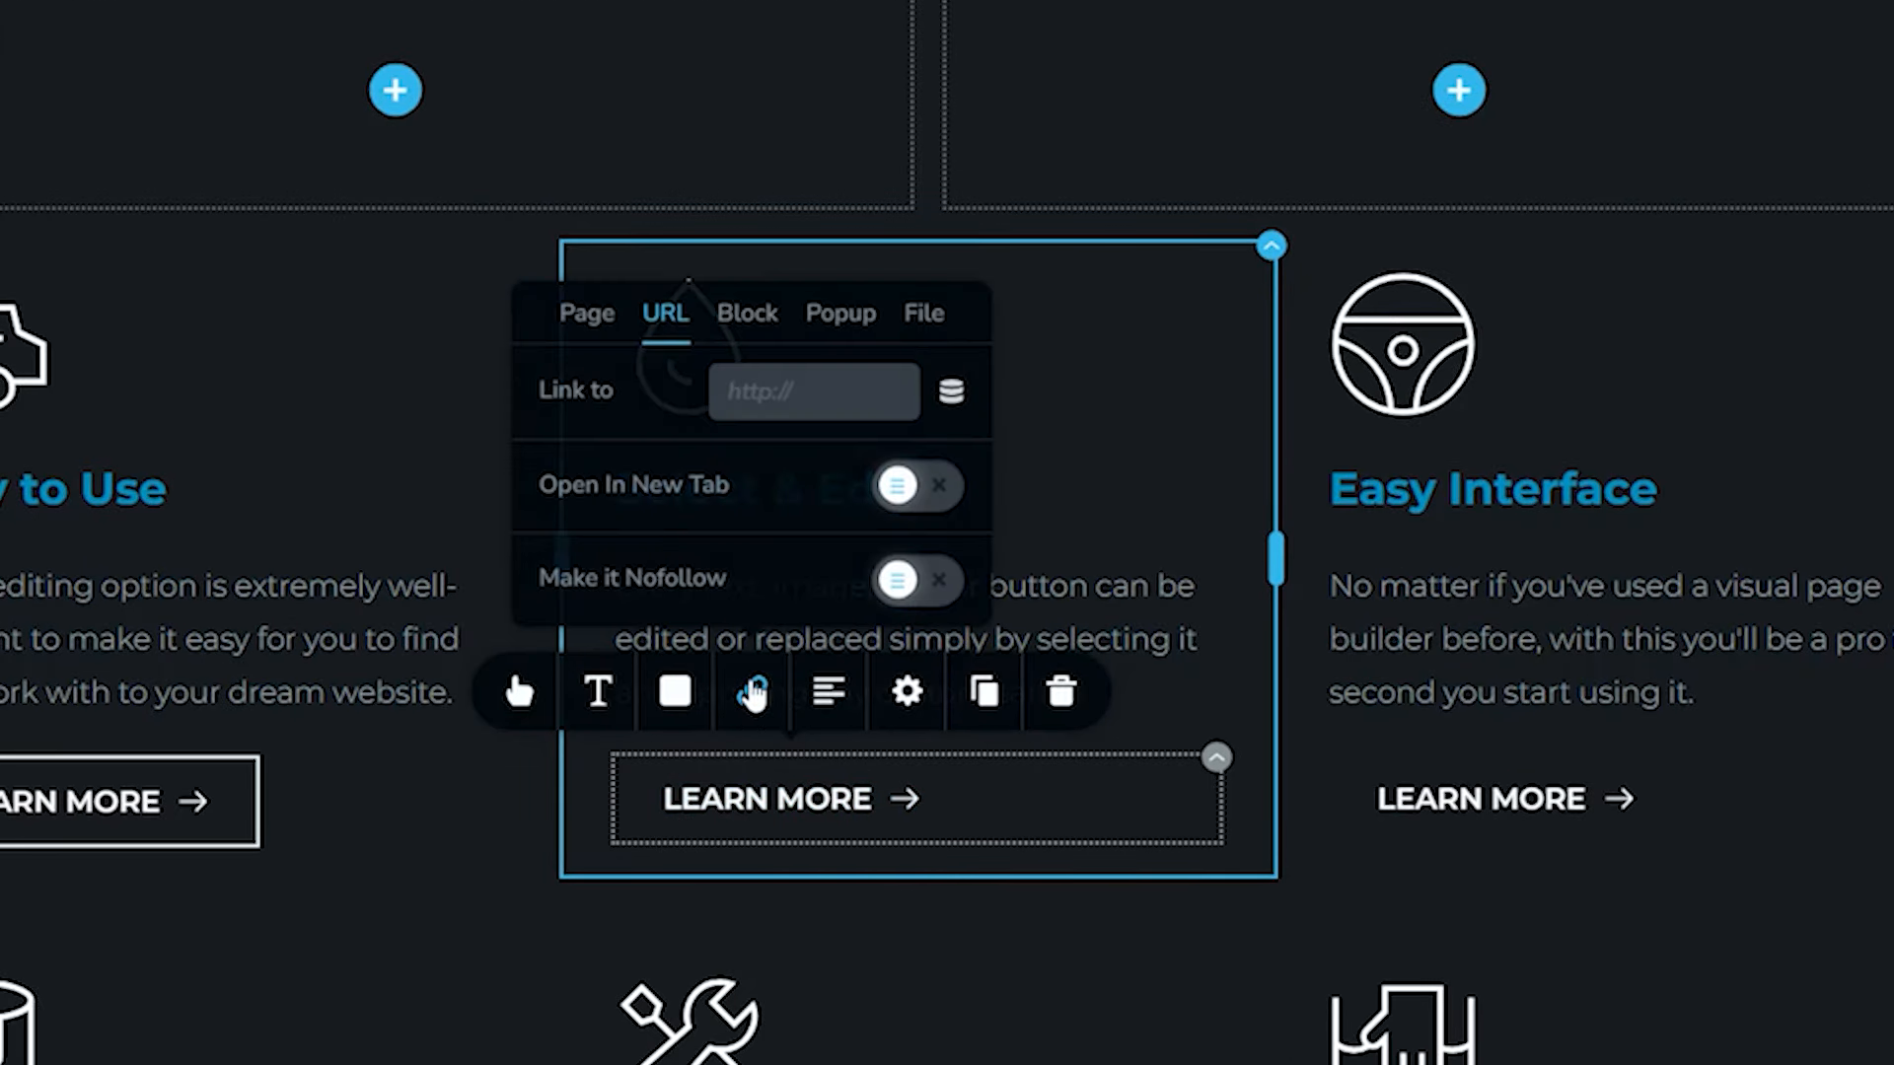
click(596, 321)
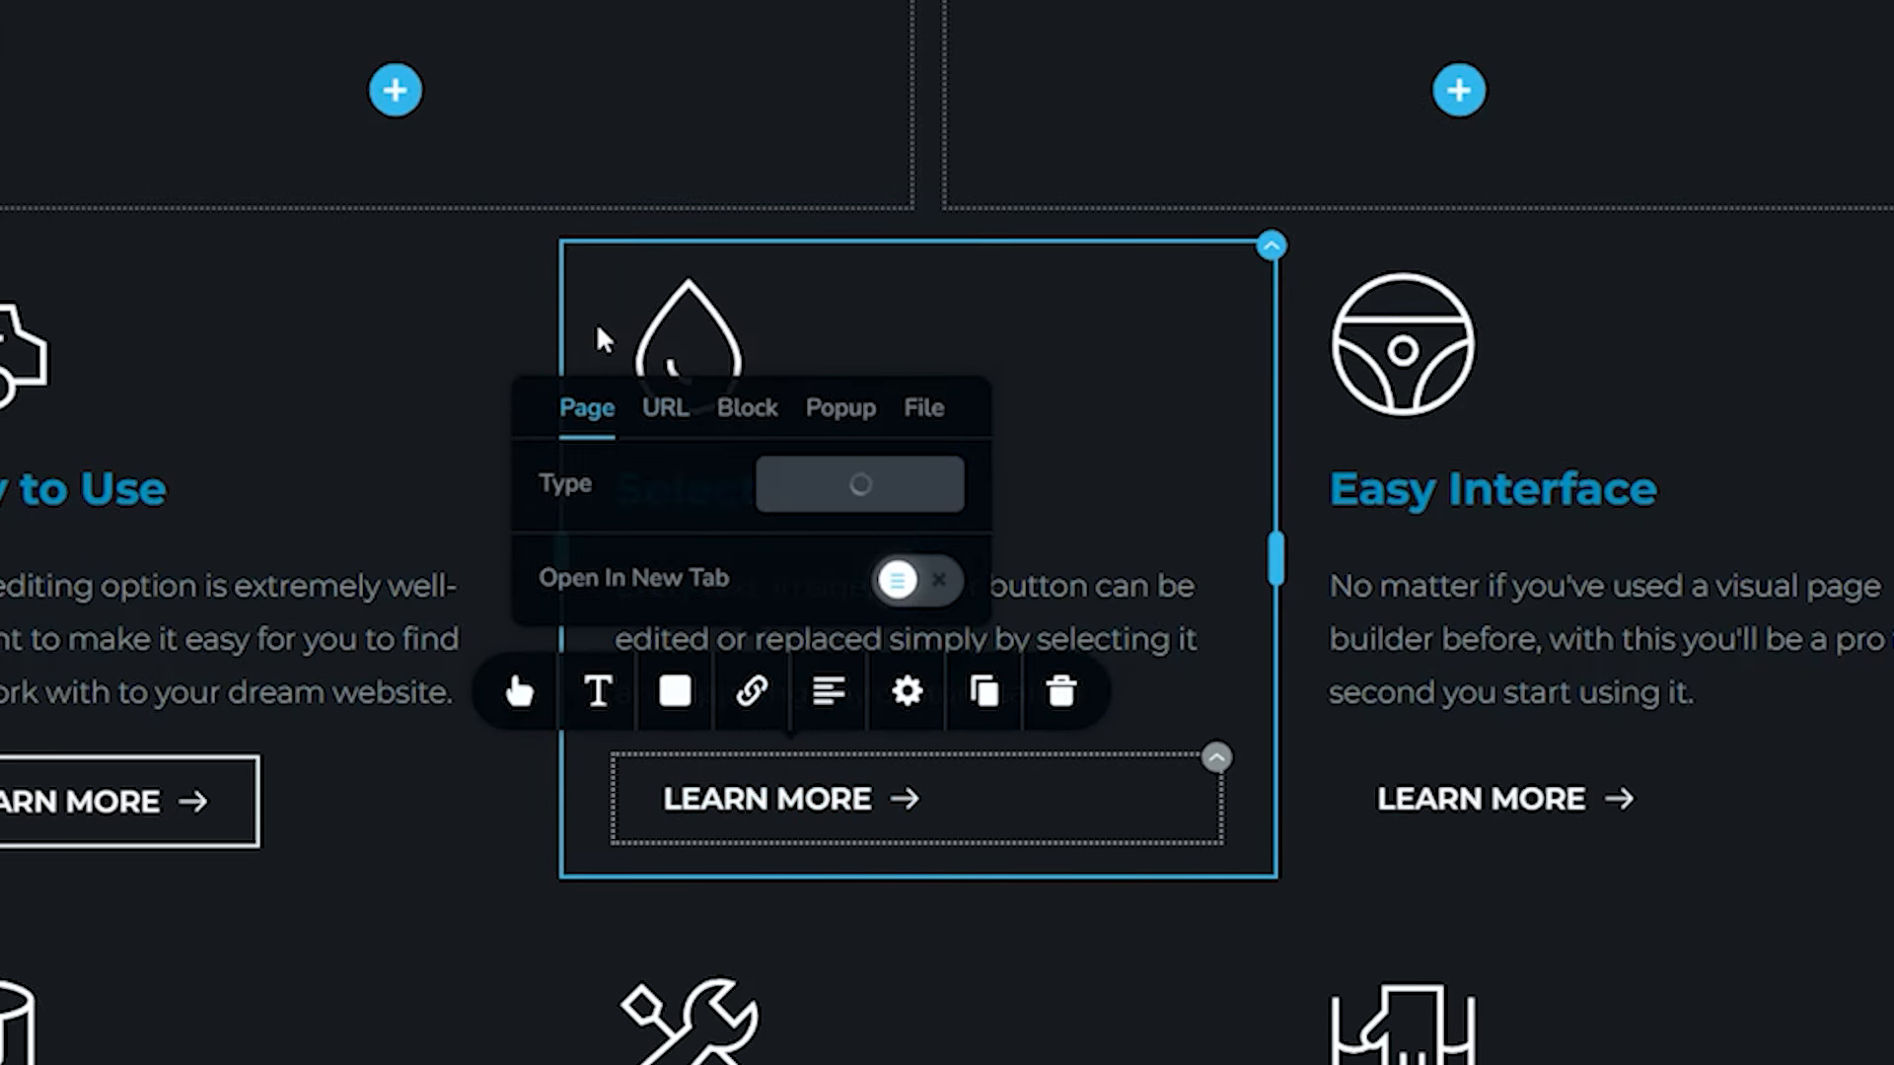
click(929, 496)
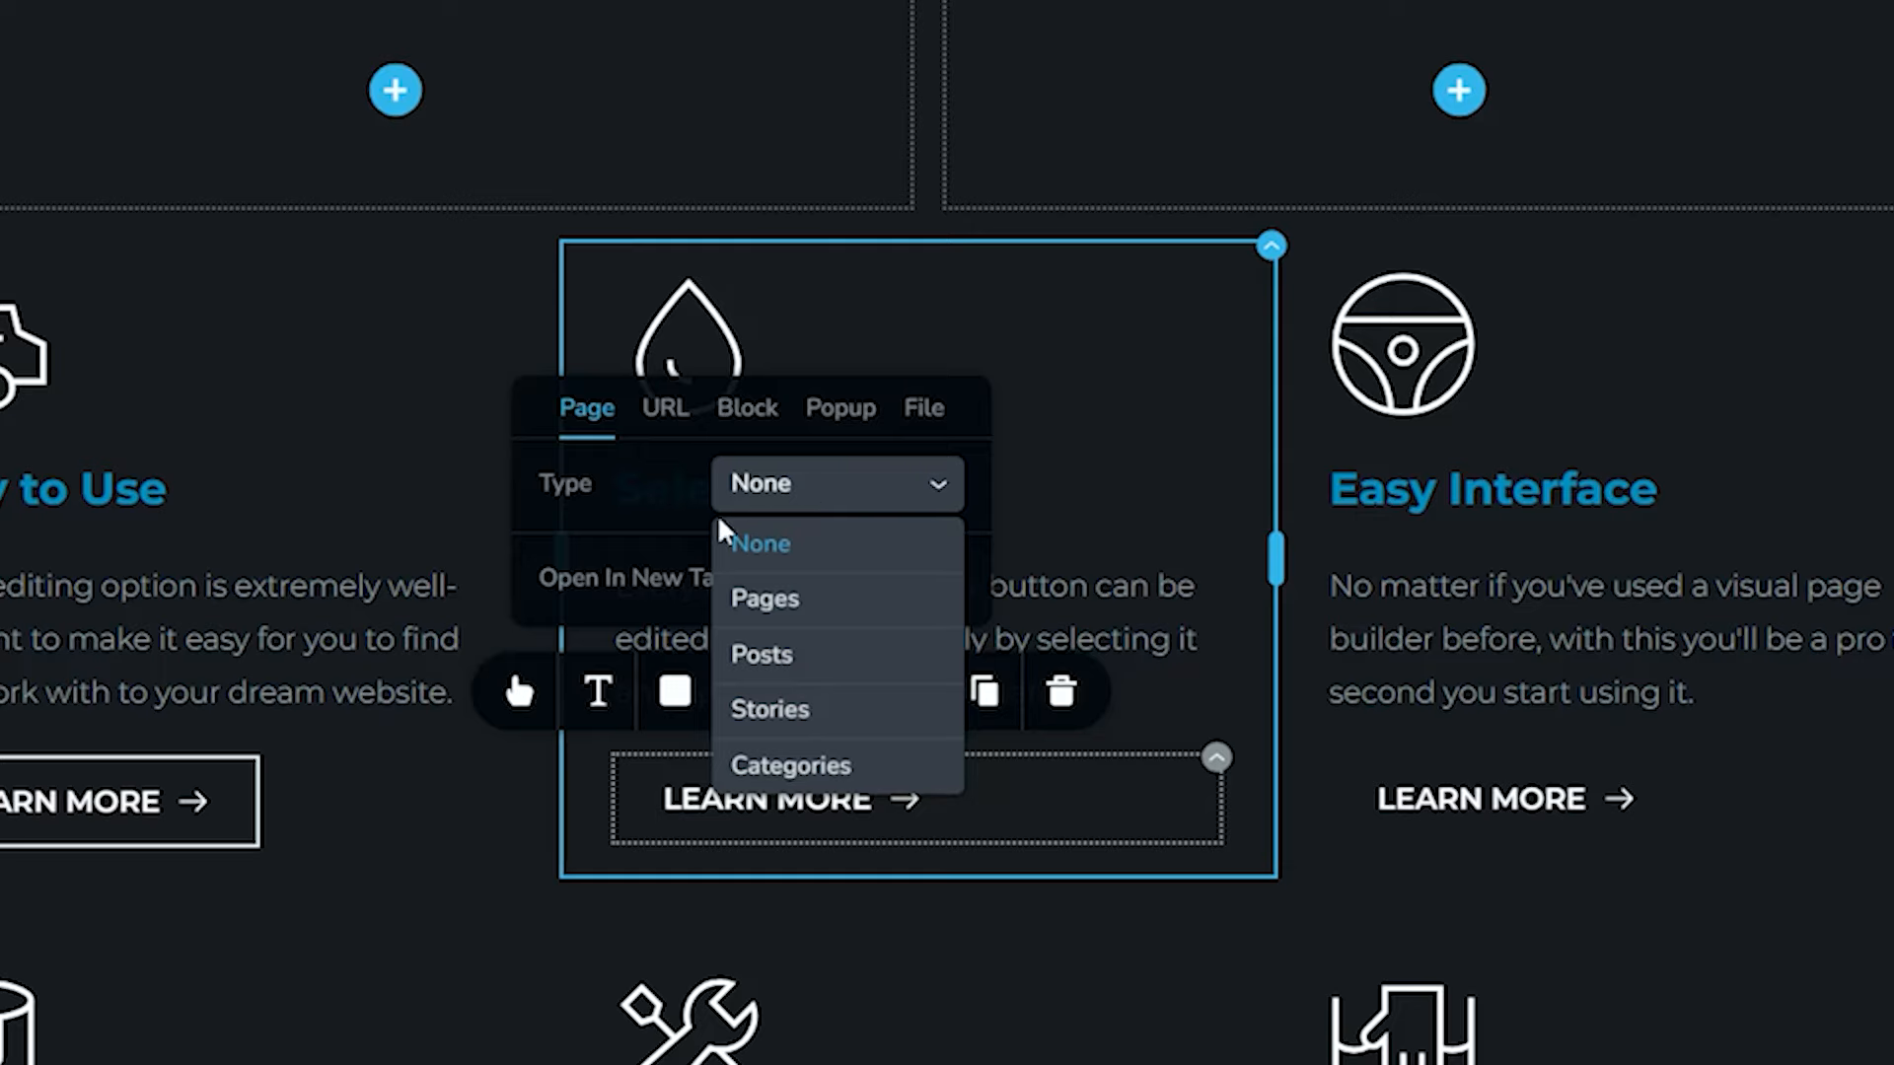
click(760, 601)
click(834, 483)
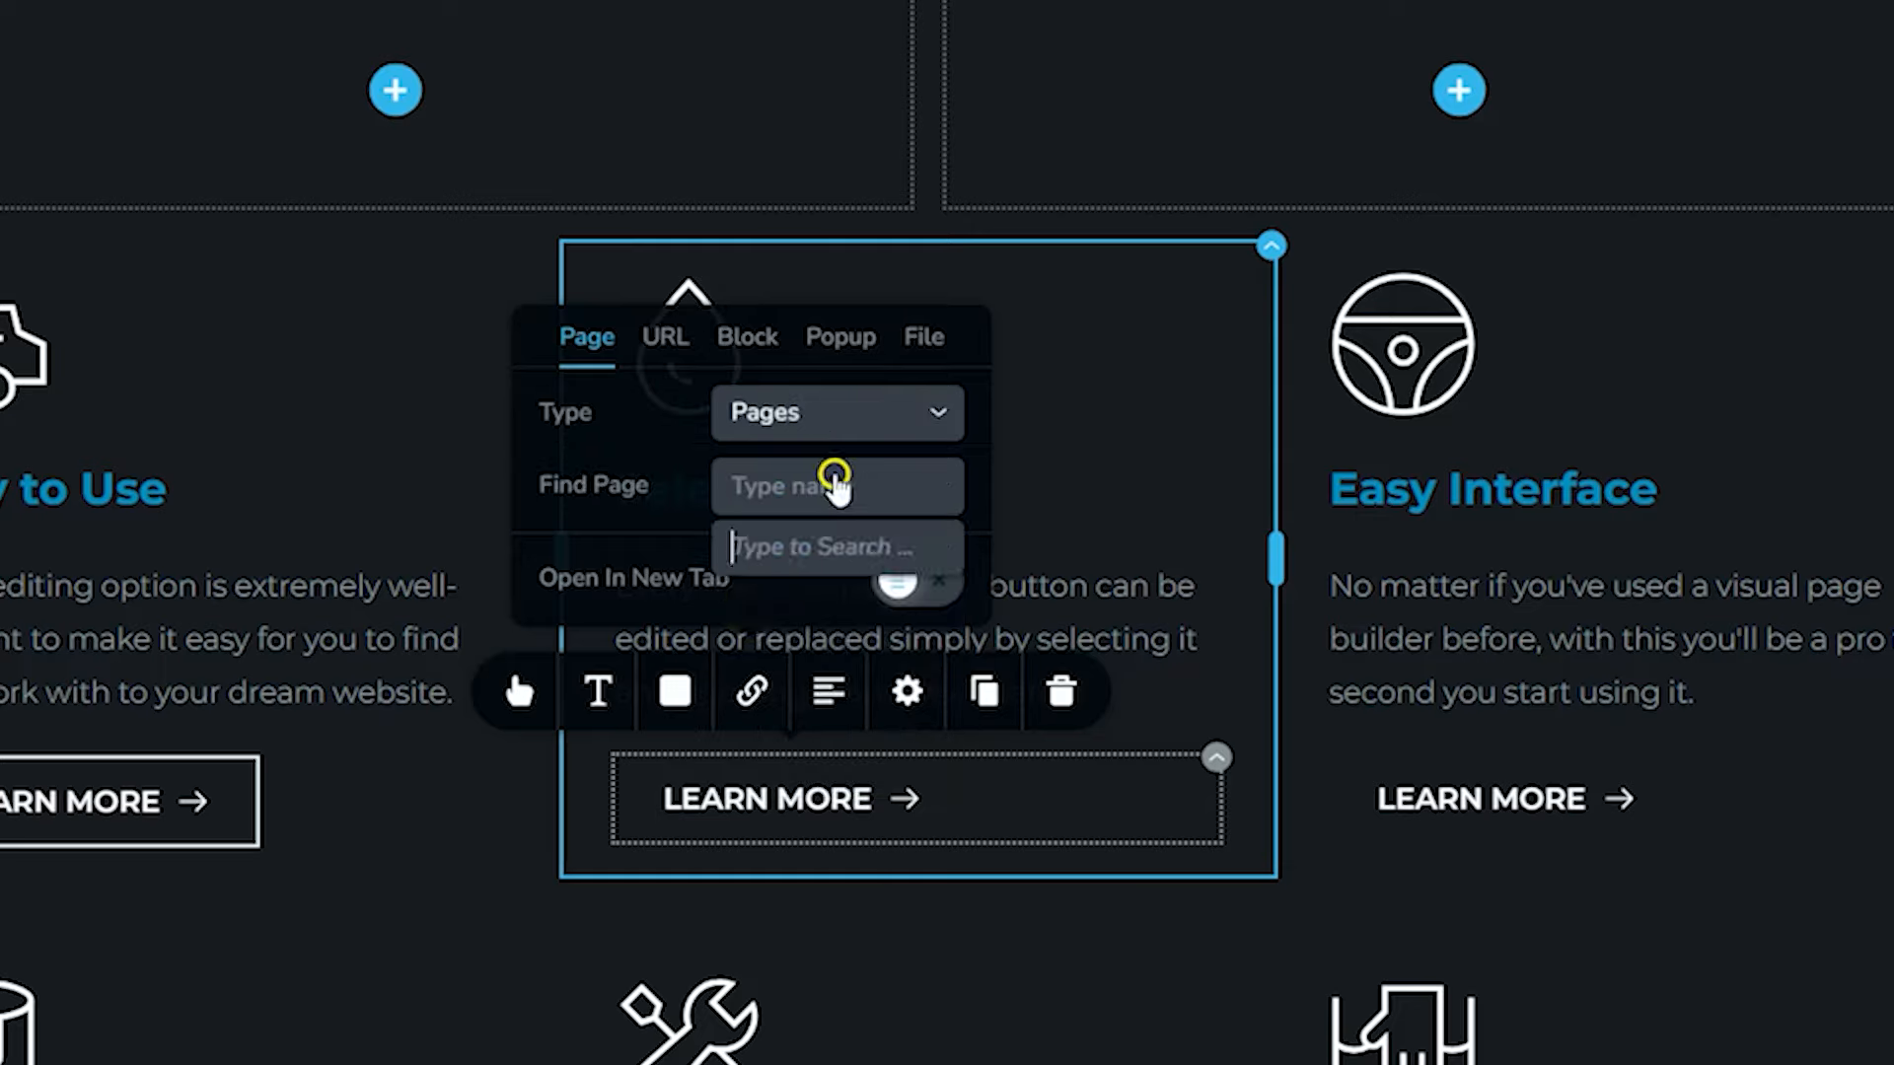
text(home)
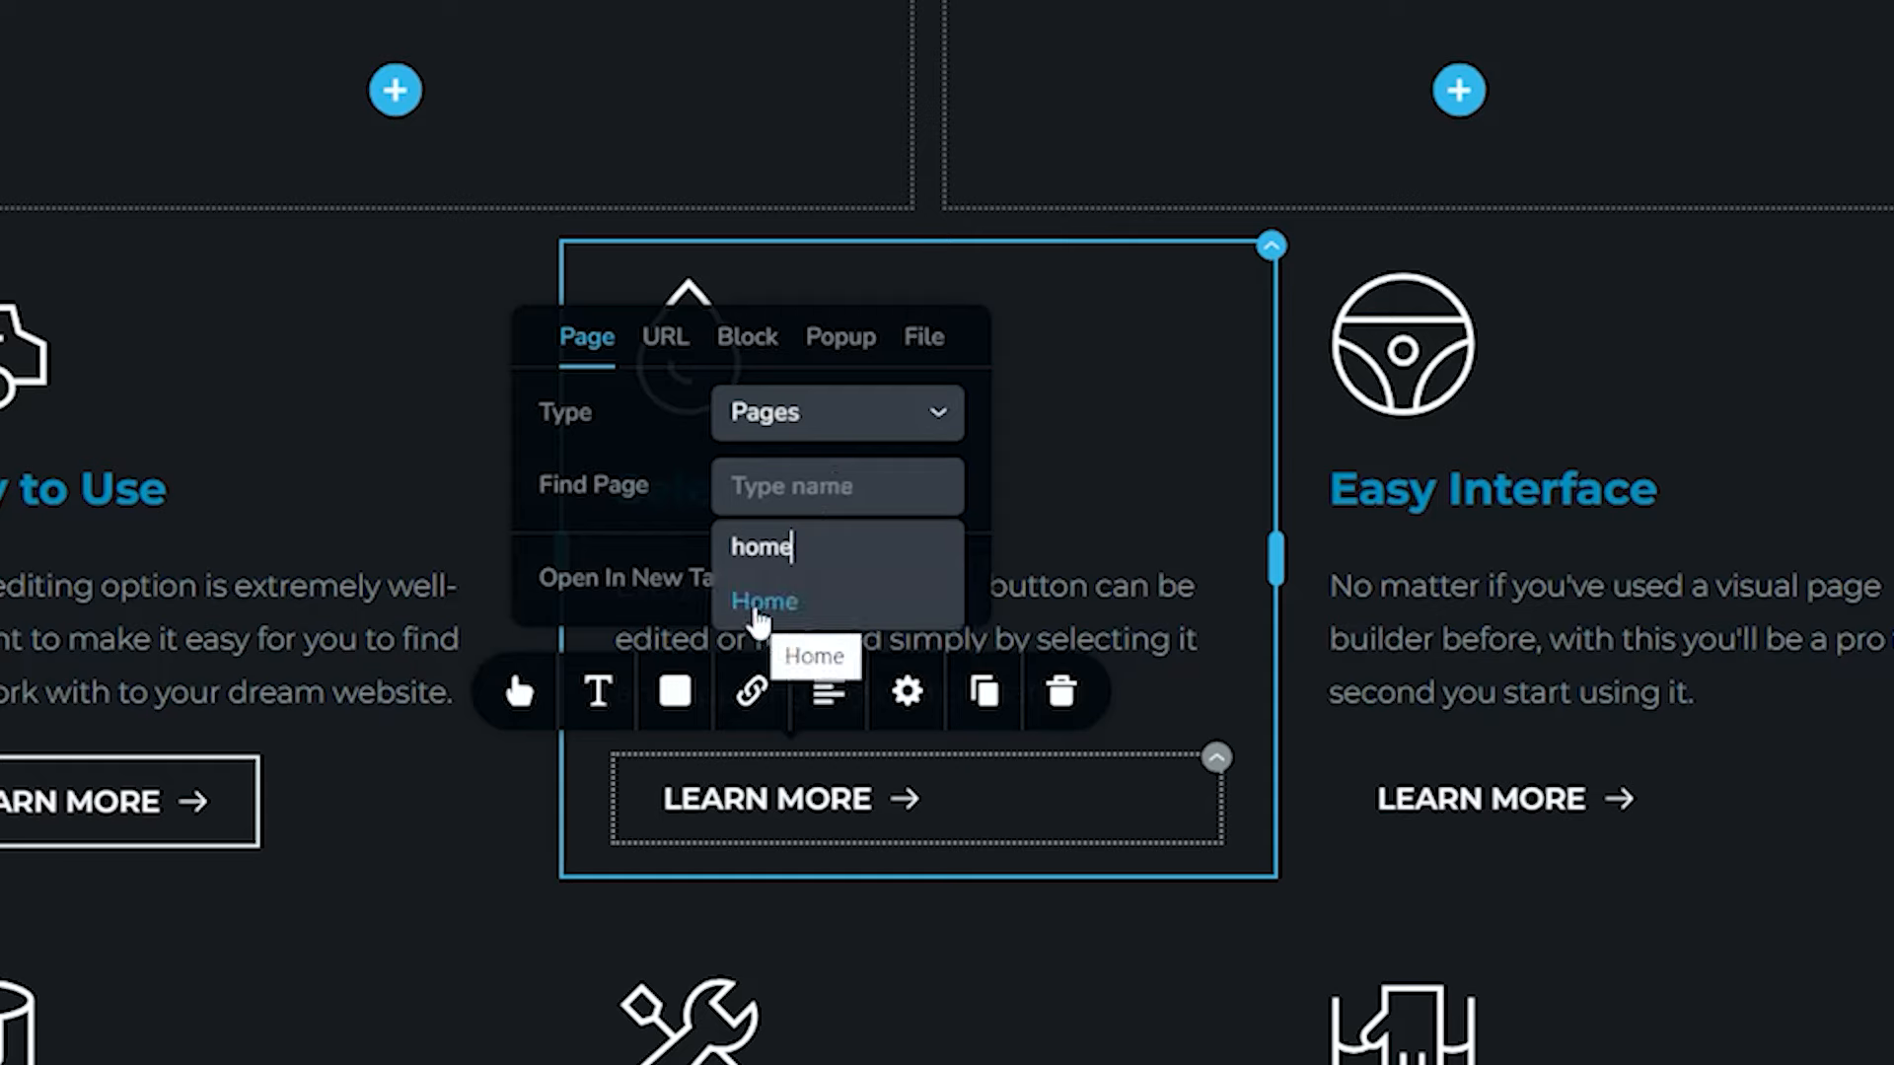
click(758, 606)
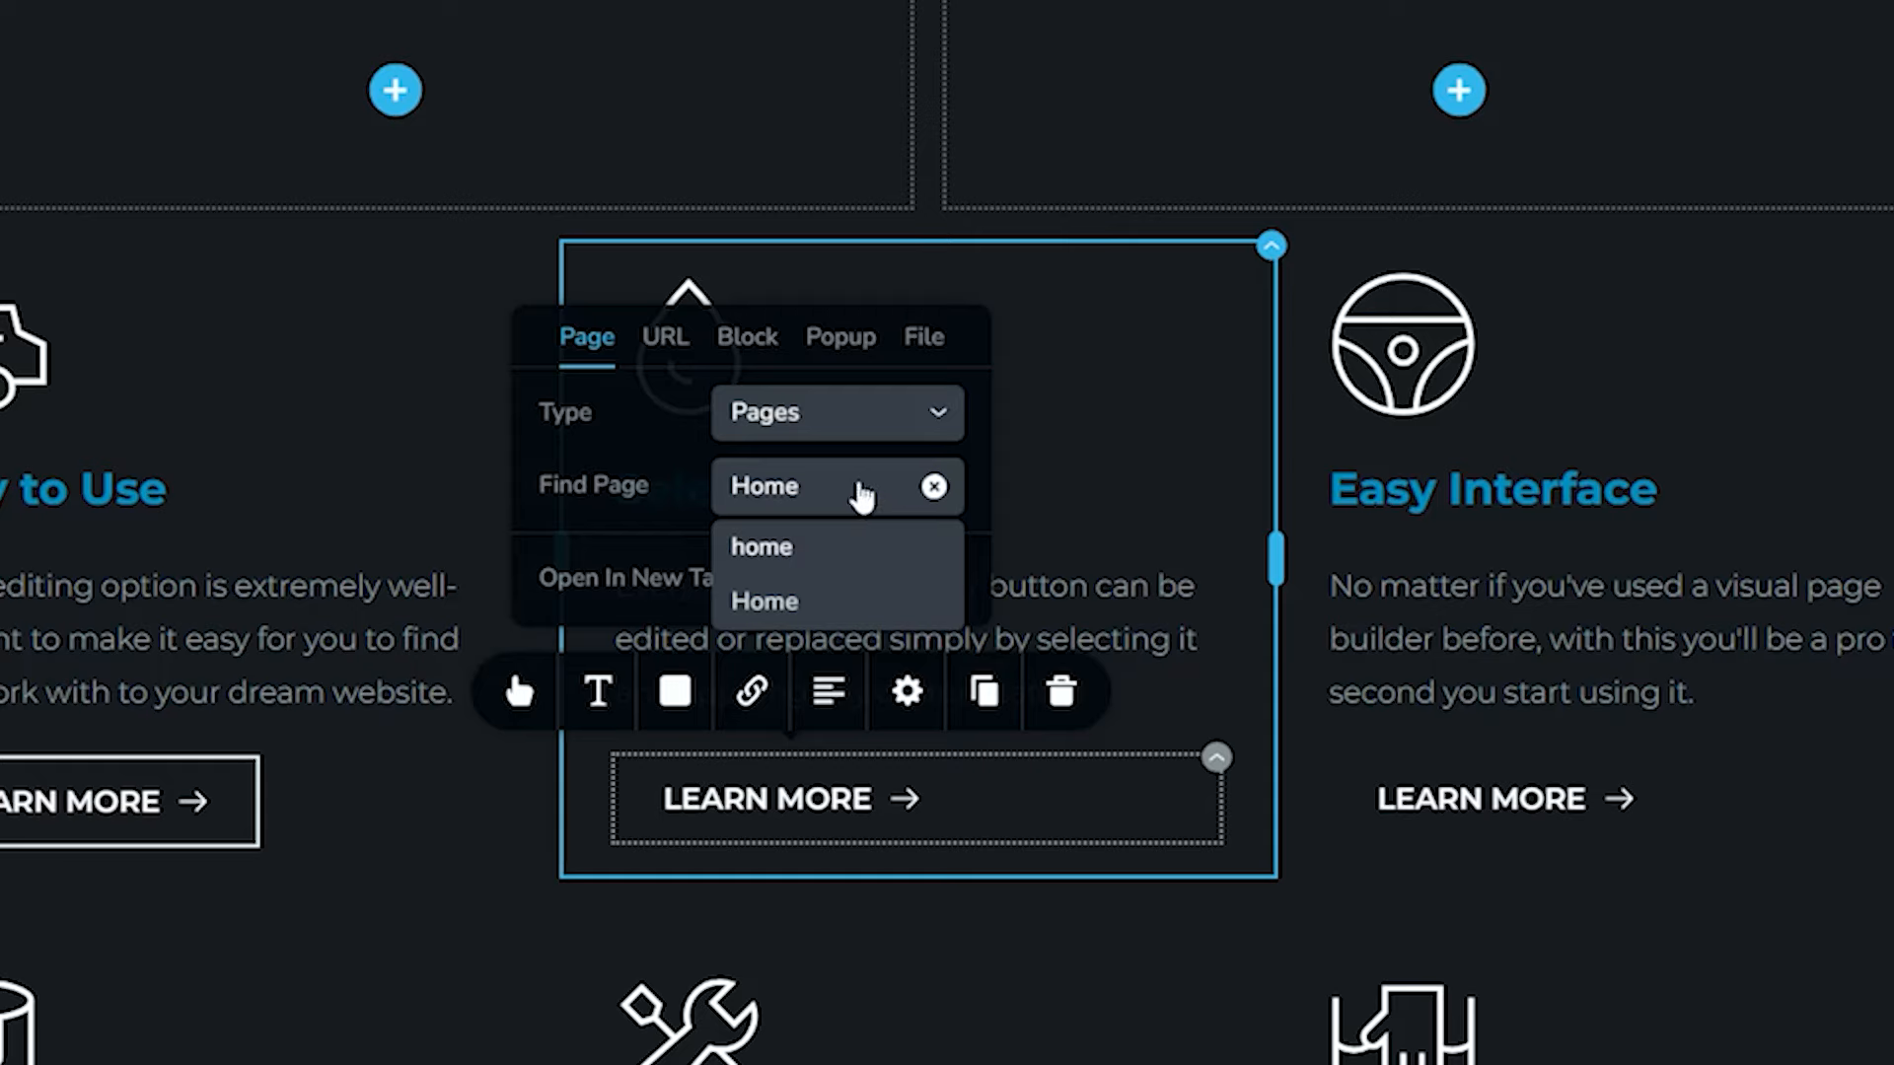
click(670, 500)
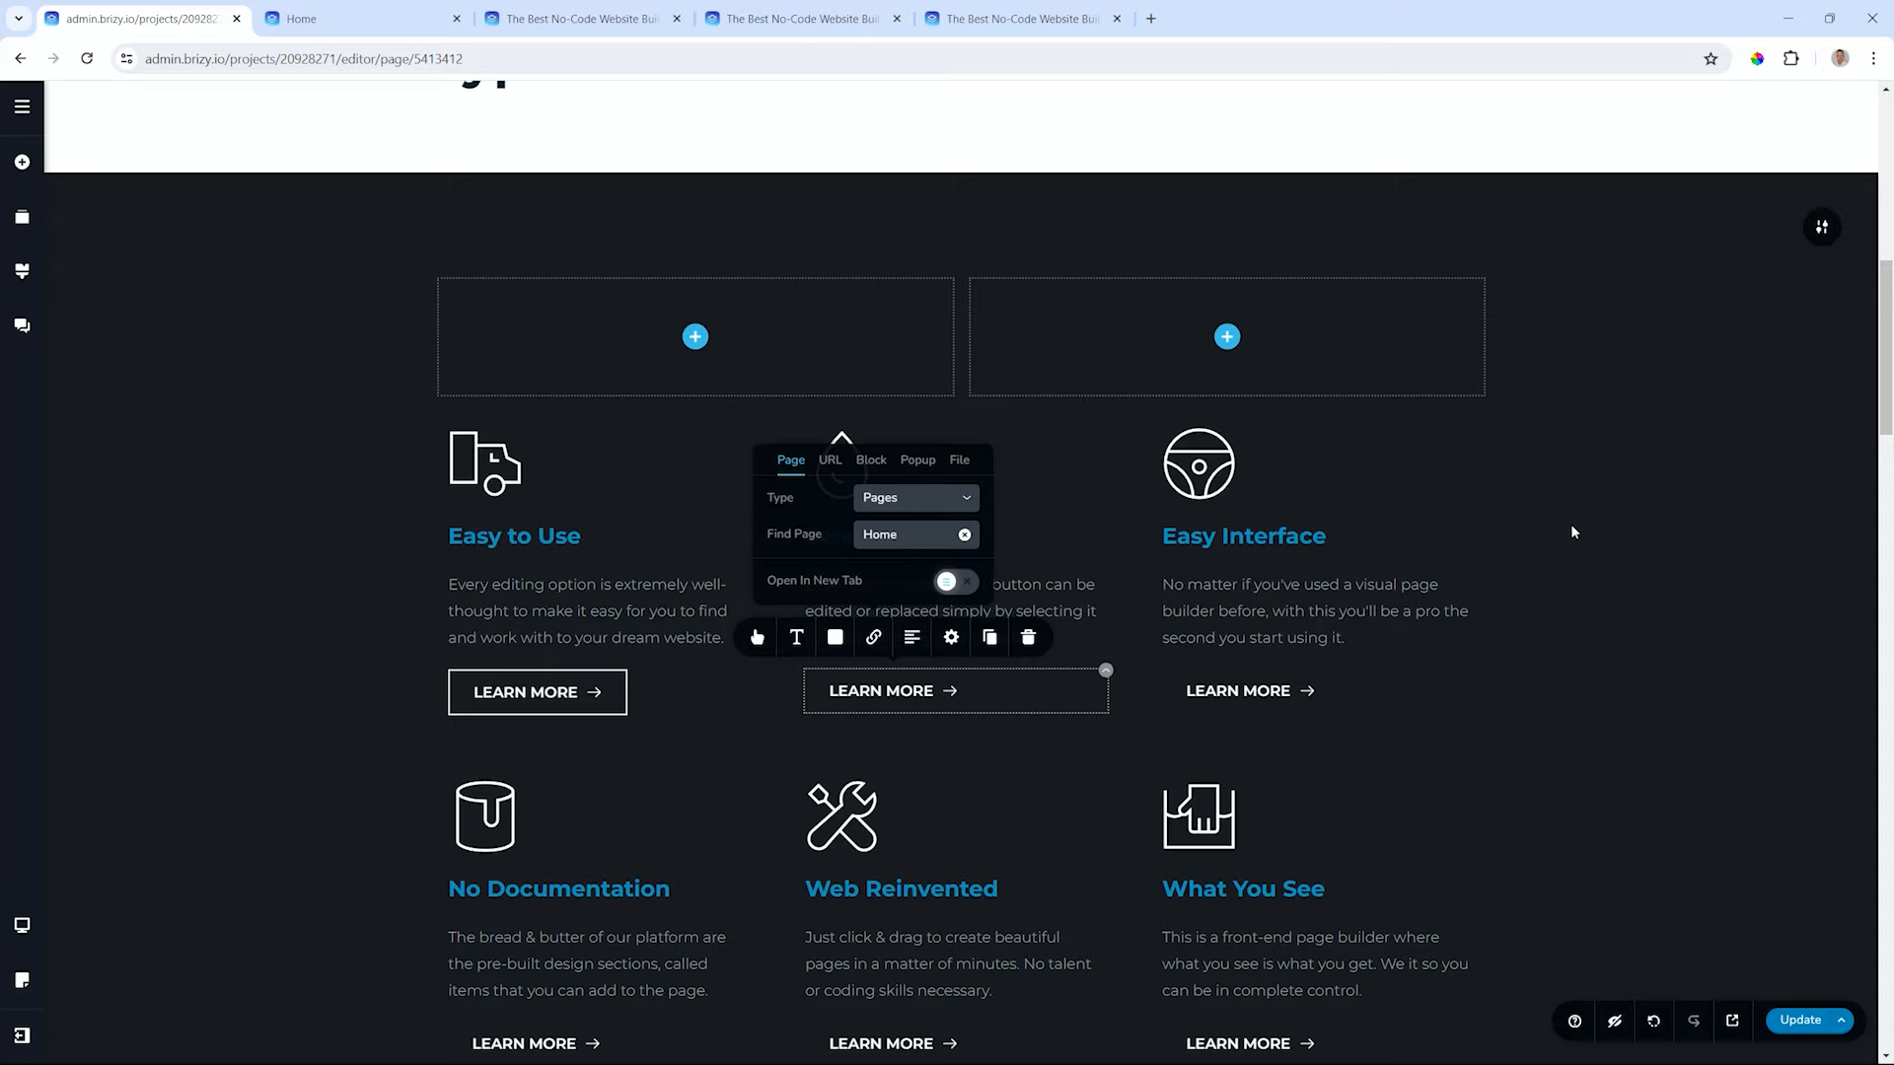
- Compare the URL and Page link options of the Easy Interface heading, and select its column
click(1302, 536)
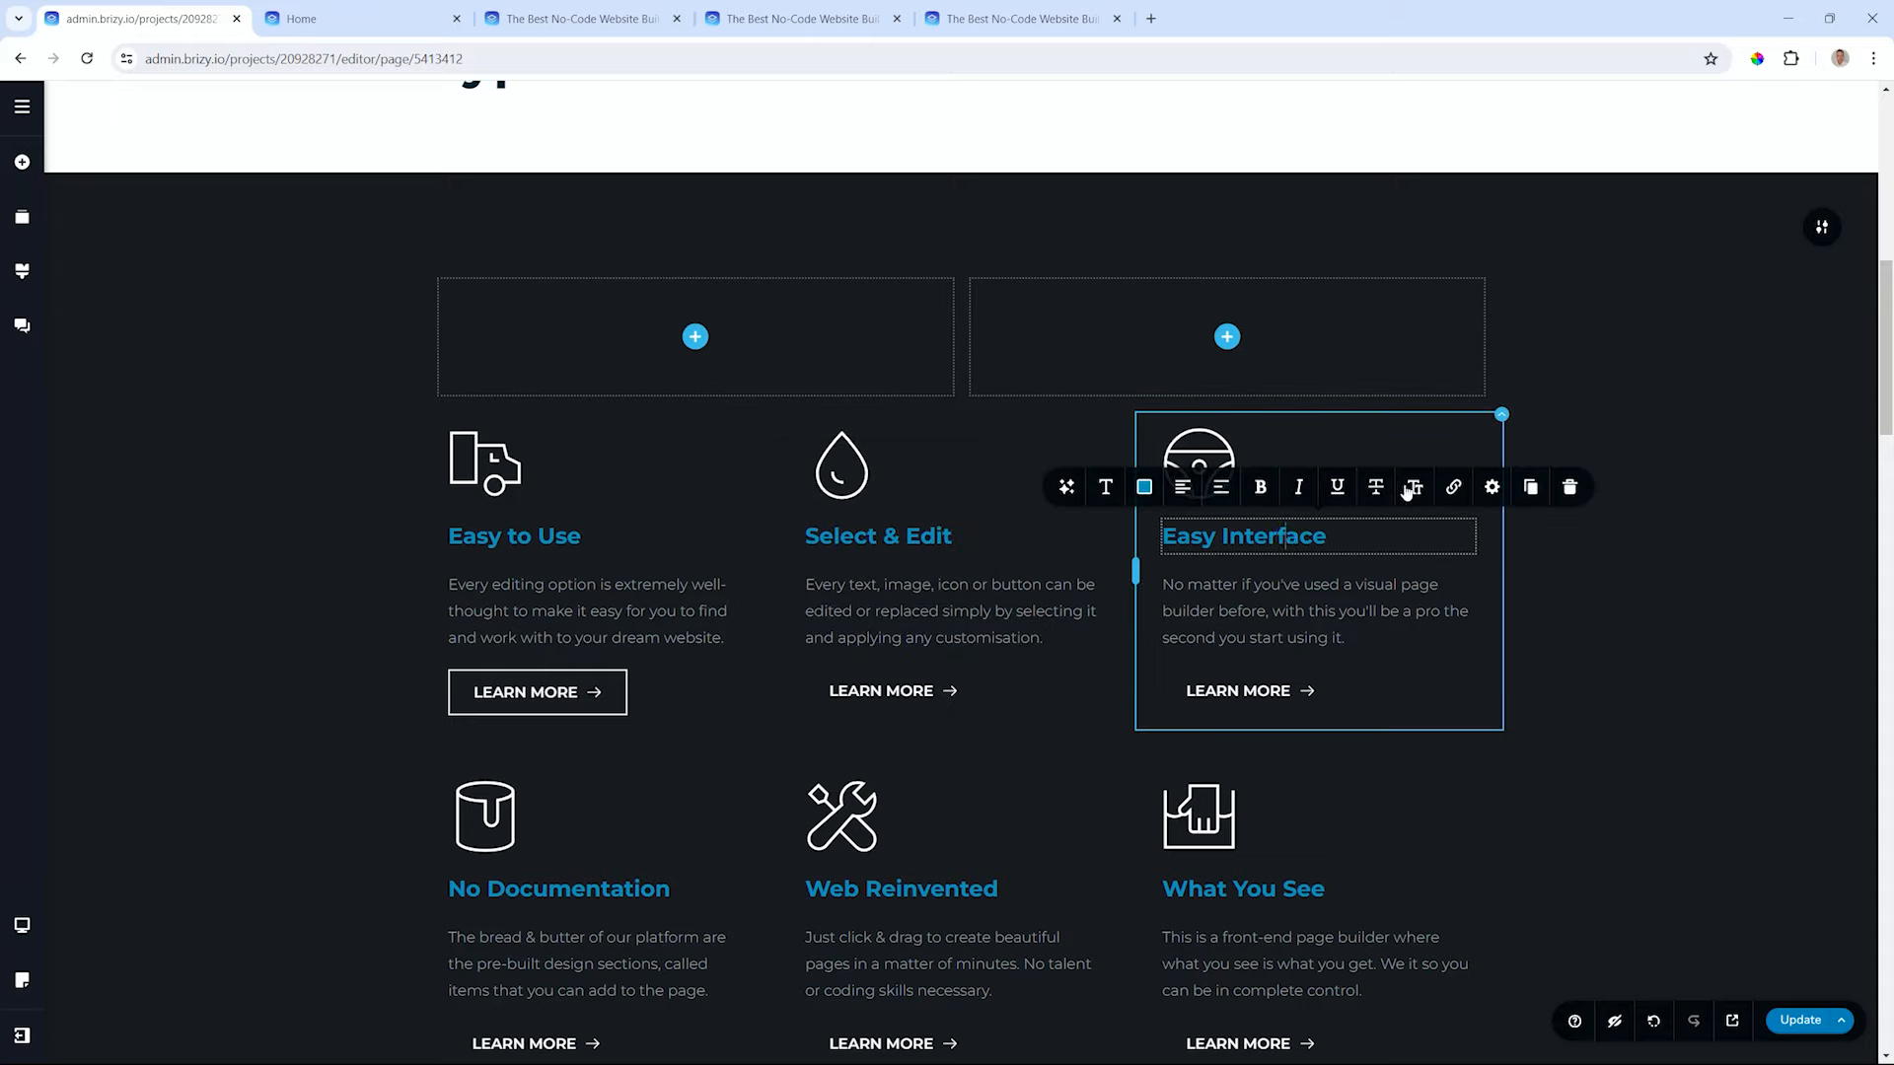
click(1453, 486)
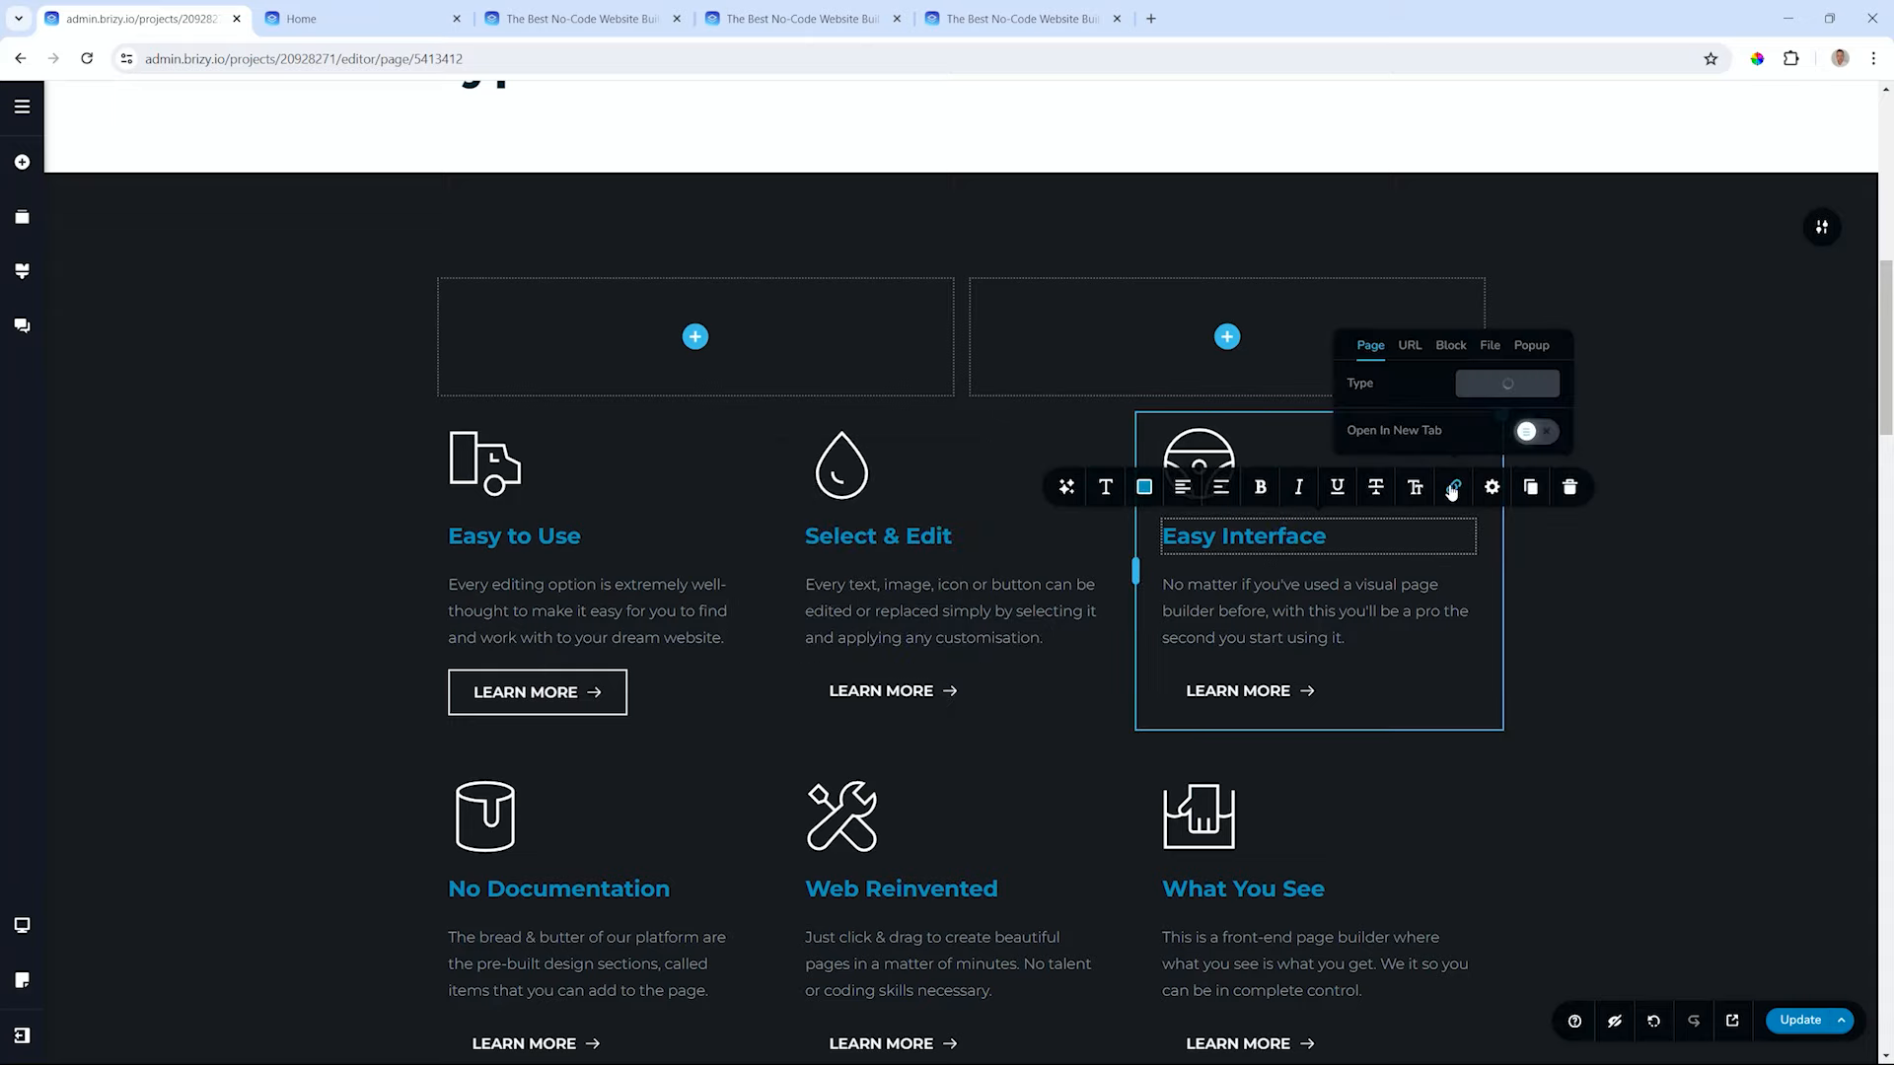
click(1408, 345)
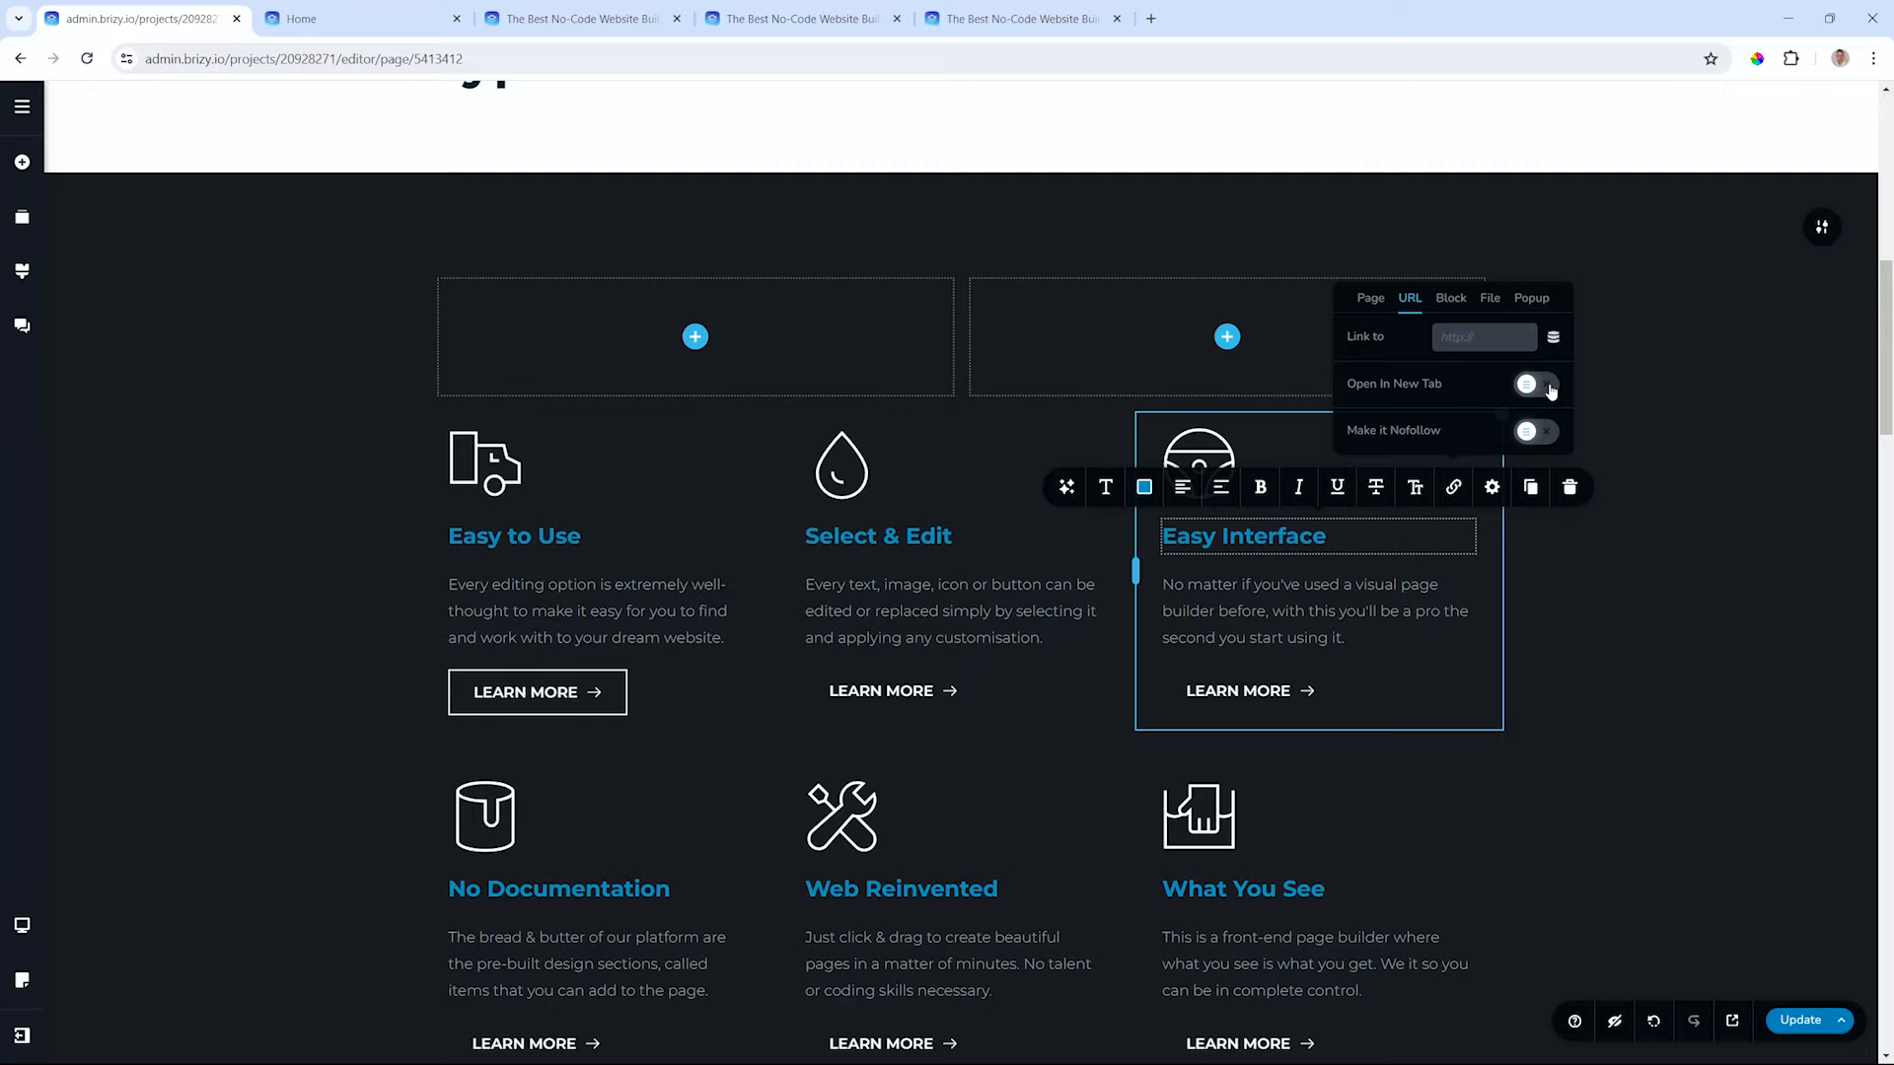
click(1370, 300)
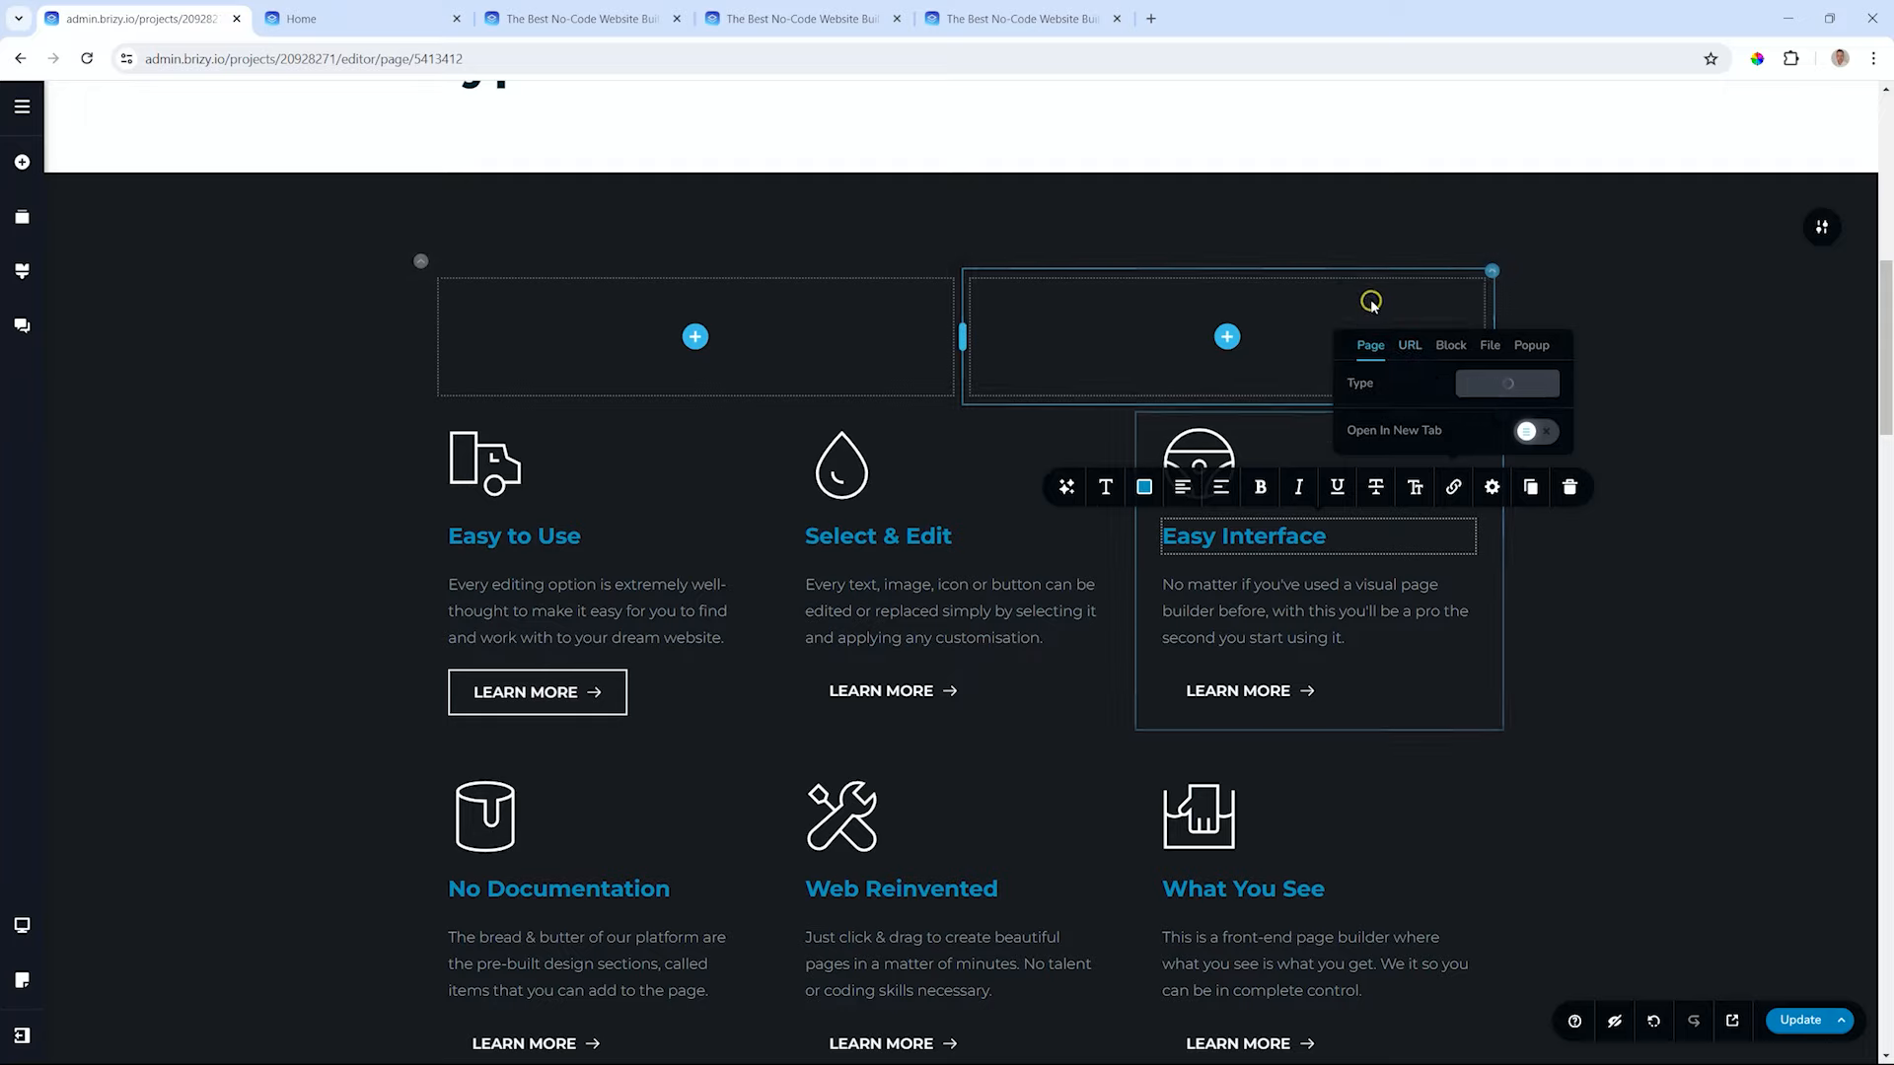
click(1655, 475)
click(1500, 416)
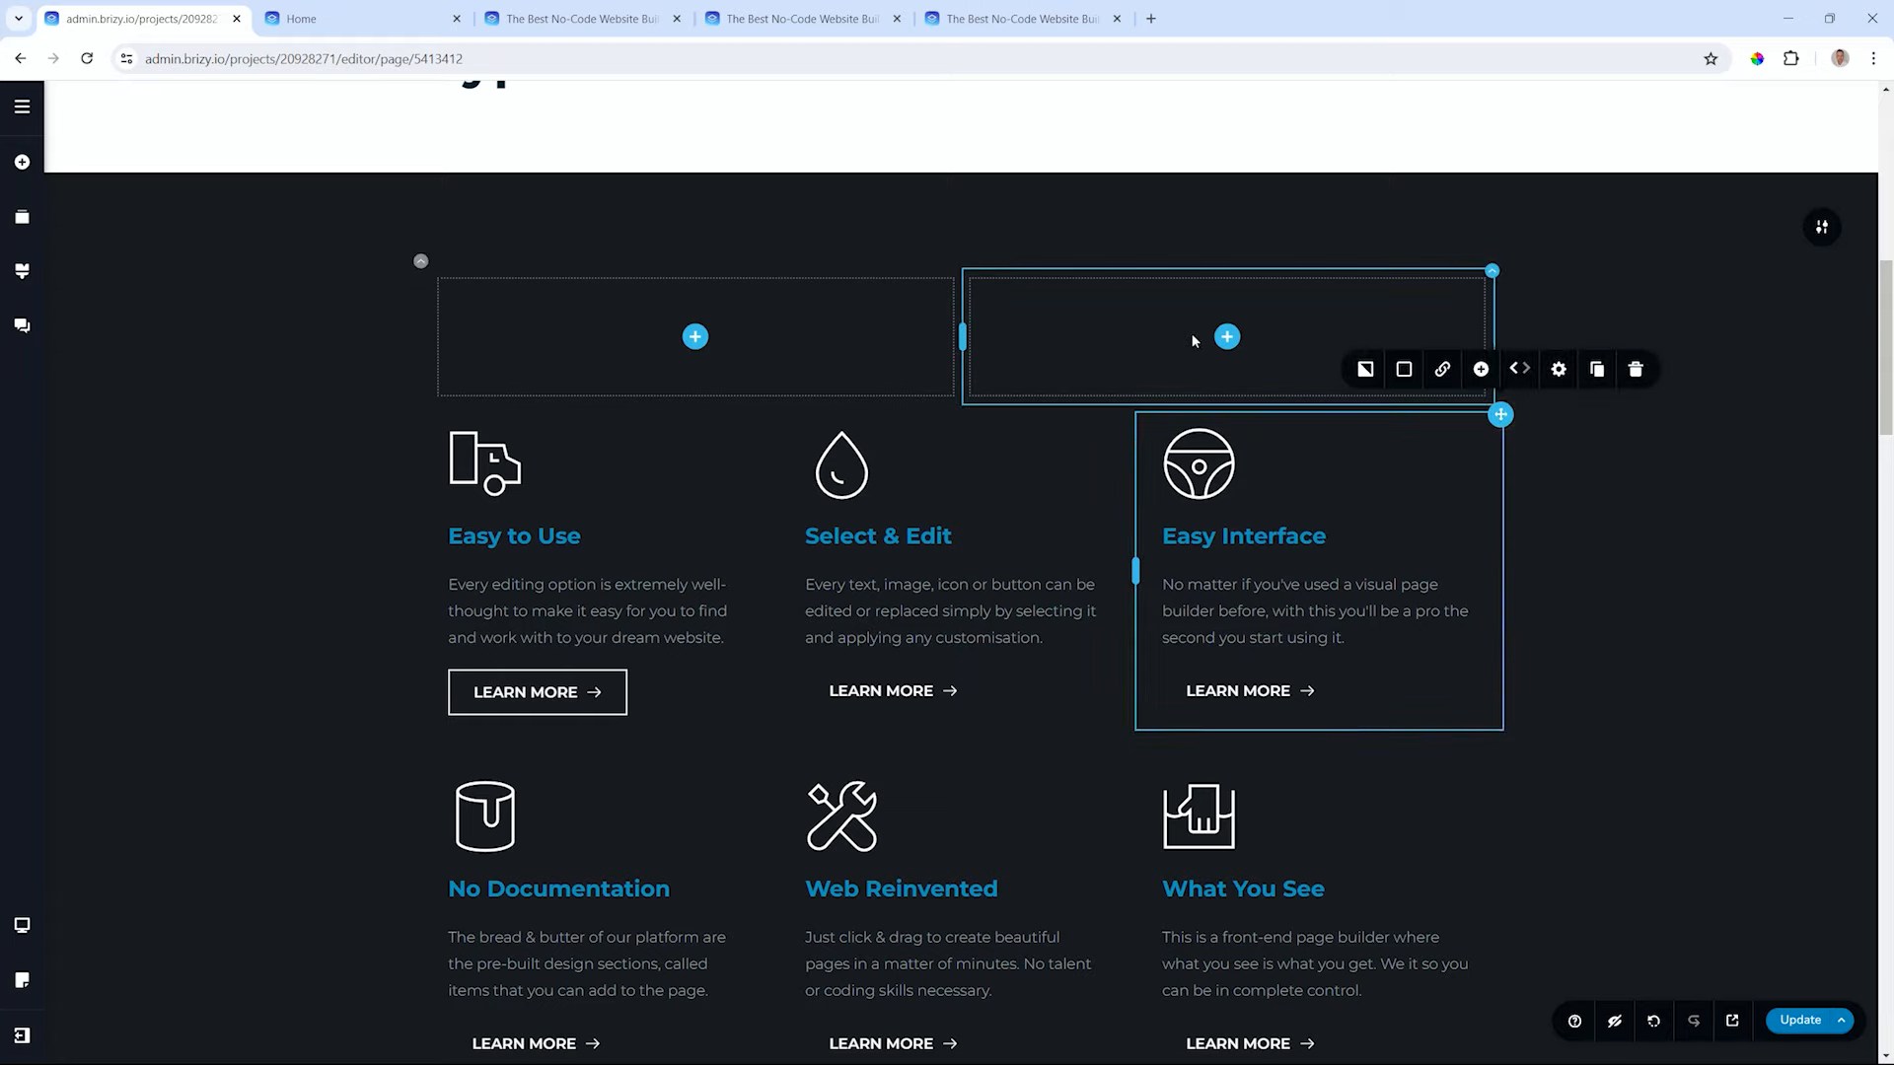